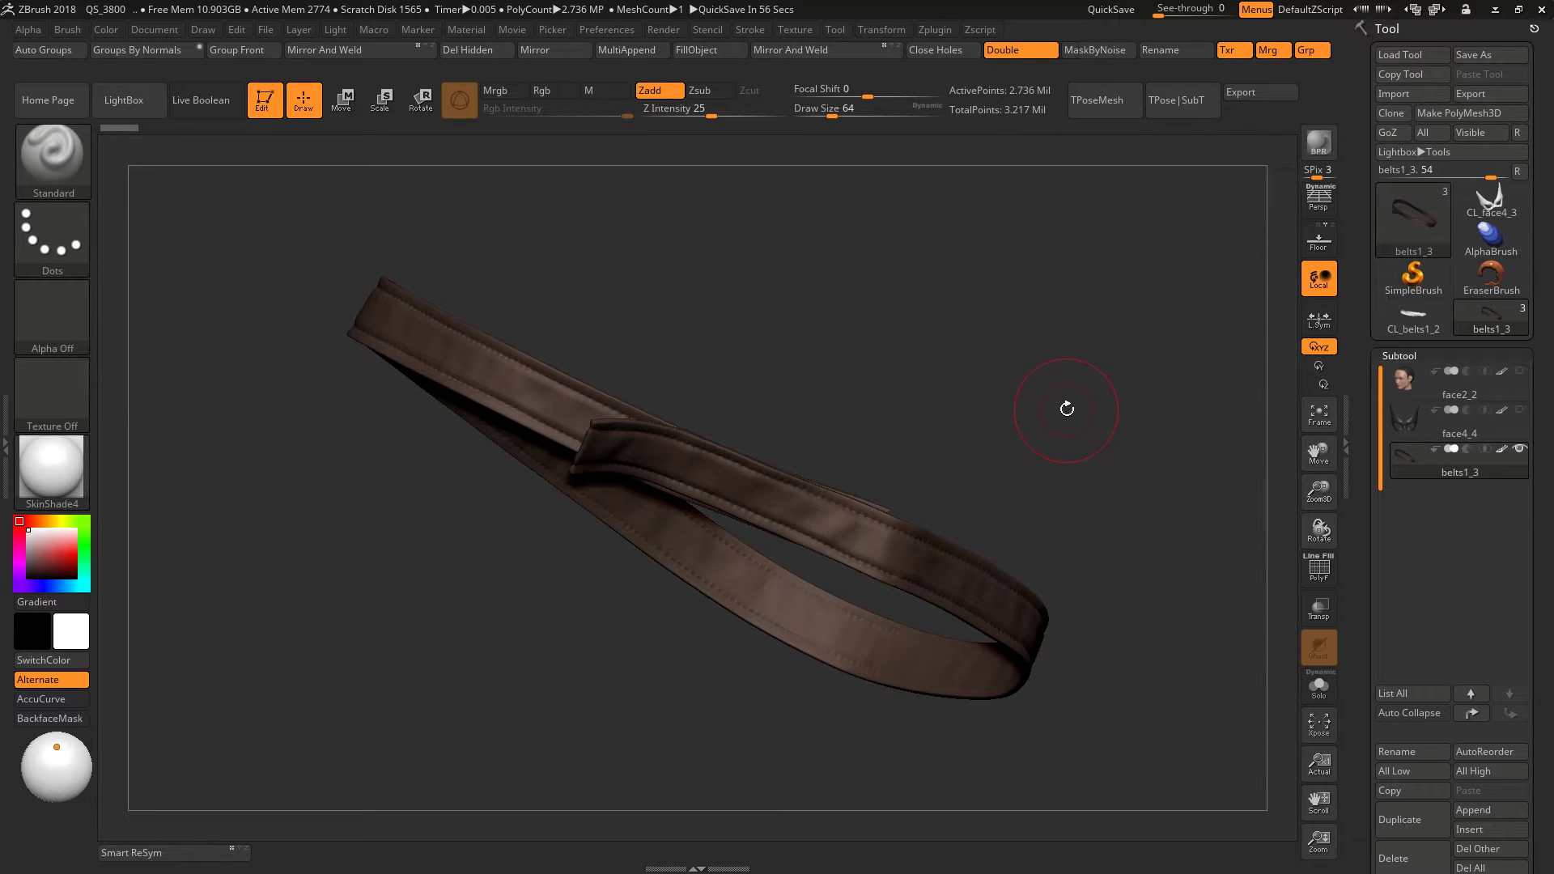
- Examine the stitched leather belt from several angles and its subtool settings
{"action": "mouse_move", "coordinate": [1056, 410]}
{"action": "left_mouse_down"}
{"action": "mouse_move", "coordinate": [1005, 419]}
{"action": "mouse_move", "coordinate": [959, 407]}
{"action": "mouse_move", "coordinate": [975, 401]}
{"action": "mouse_move", "coordinate": [954, 388]}
{"action": "mouse_move", "coordinate": [891, 410]}
{"action": "mouse_move", "coordinate": [985, 416]}
{"action": "mouse_move", "coordinate": [999, 381]}
{"action": "mouse_move", "coordinate": [878, 410]}
{"action": "mouse_move", "coordinate": [936, 412]}
{"action": "mouse_move", "coordinate": [867, 386]}
{"action": "mouse_move", "coordinate": [925, 405]}
{"action": "left_mouse_up"}
{"action": "mouse_move", "coordinate": [839, 412]}
{"action": "right_mouse_down", "text": "ctrl"}
{"action": "mouse_move", "coordinate": [915, 410]}
{"action": "mouse_move", "coordinate": [907, 390]}
{"action": "mouse_move", "coordinate": [923, 417]}
{"action": "mouse_move", "coordinate": [875, 412]}
{"action": "right_mouse_up", "text": "ctrl"}
{"action": "mouse_move", "coordinate": [875, 412]}
{"action": "left_mouse_down"}
{"action": "mouse_move", "coordinate": [917, 408]}
{"action": "mouse_move", "coordinate": [766, 432]}
{"action": "mouse_move", "coordinate": [840, 370]}
{"action": "mouse_move", "coordinate": [985, 416]}
{"action": "mouse_move", "coordinate": [943, 402]}
{"action": "mouse_move", "coordinate": [906, 445]}
{"action": "mouse_move", "coordinate": [952, 444]}
{"action": "left_mouse_up"}
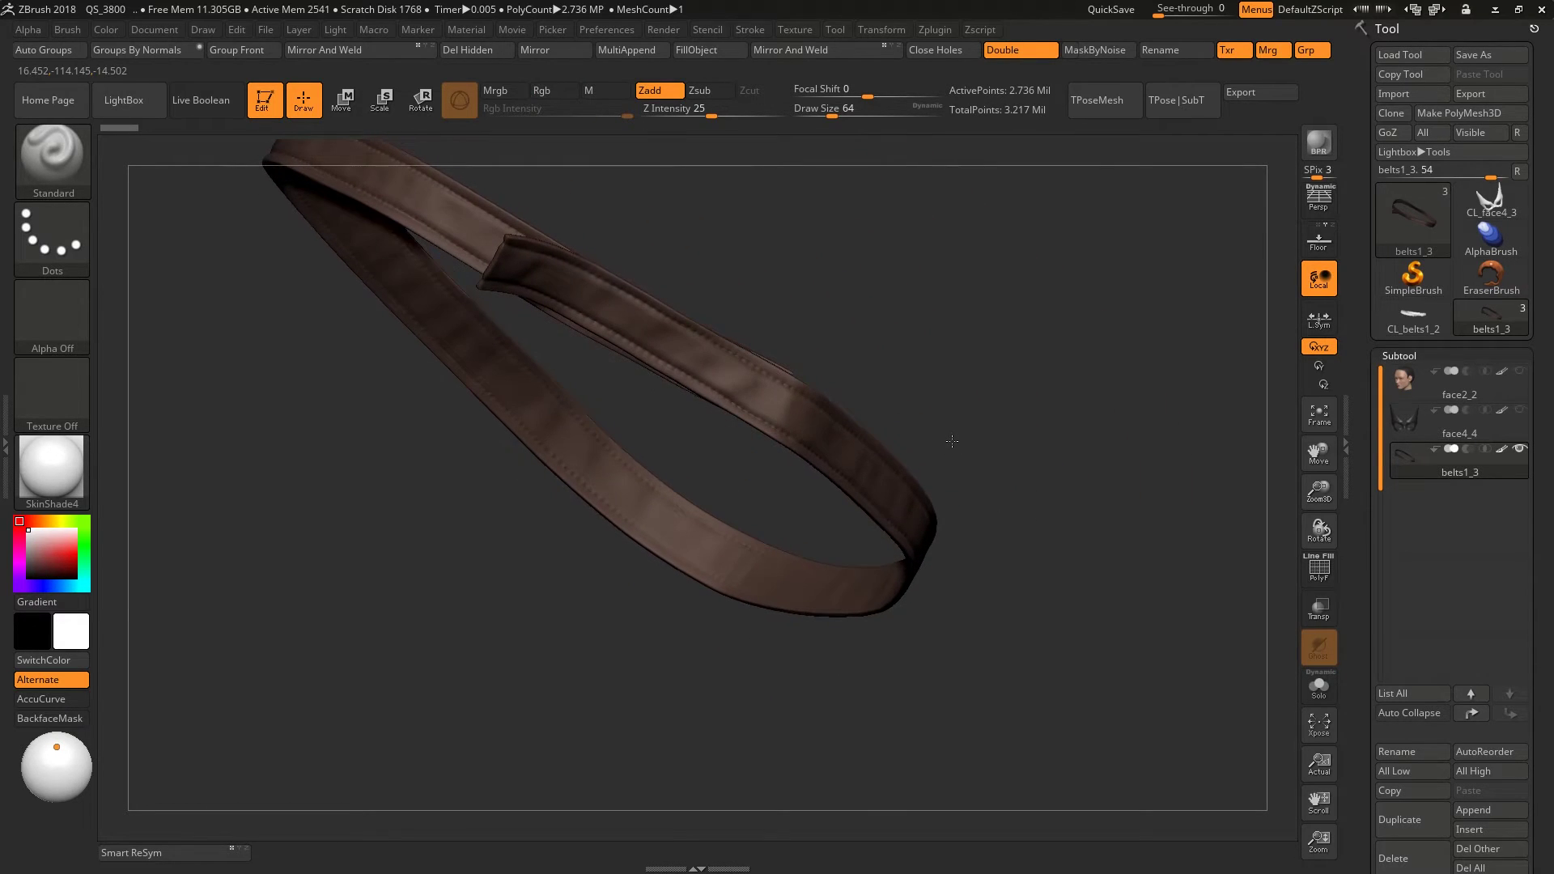
{"action": "mouse_move", "coordinate": [952, 443]}
{"action": "right_mouse_down", "text": "ctrl"}
{"action": "mouse_move", "coordinate": [987, 452]}
{"action": "mouse_move", "coordinate": [935, 437]}
{"action": "right_mouse_up", "text": "ctrl"}
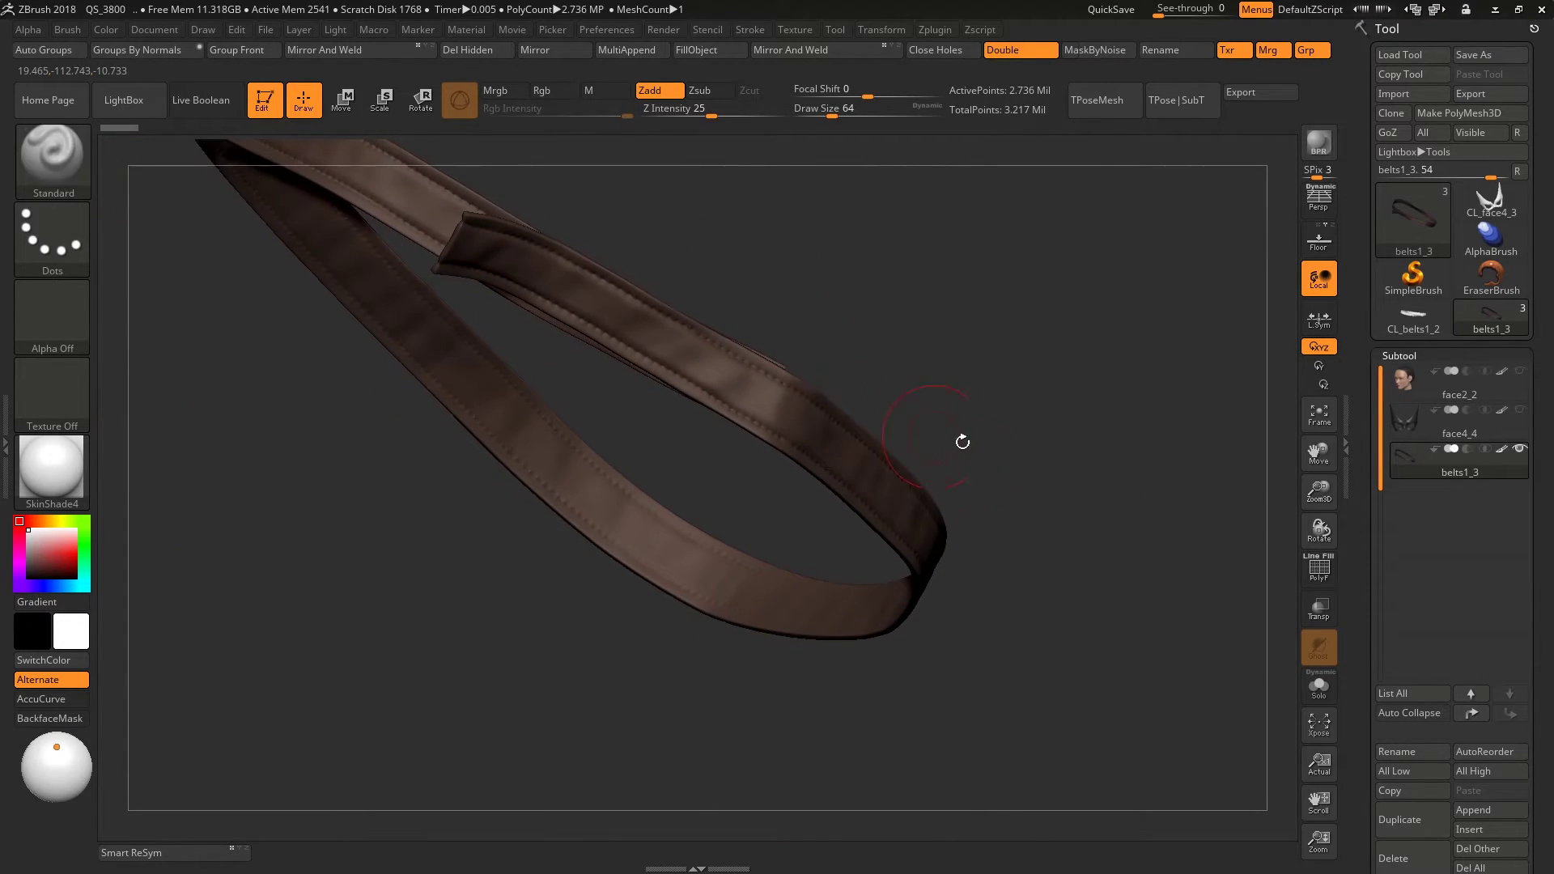
{"action": "scroll", "coordinate": [1391, 553], "scroll_direction": "down", "scroll_amount": 5}
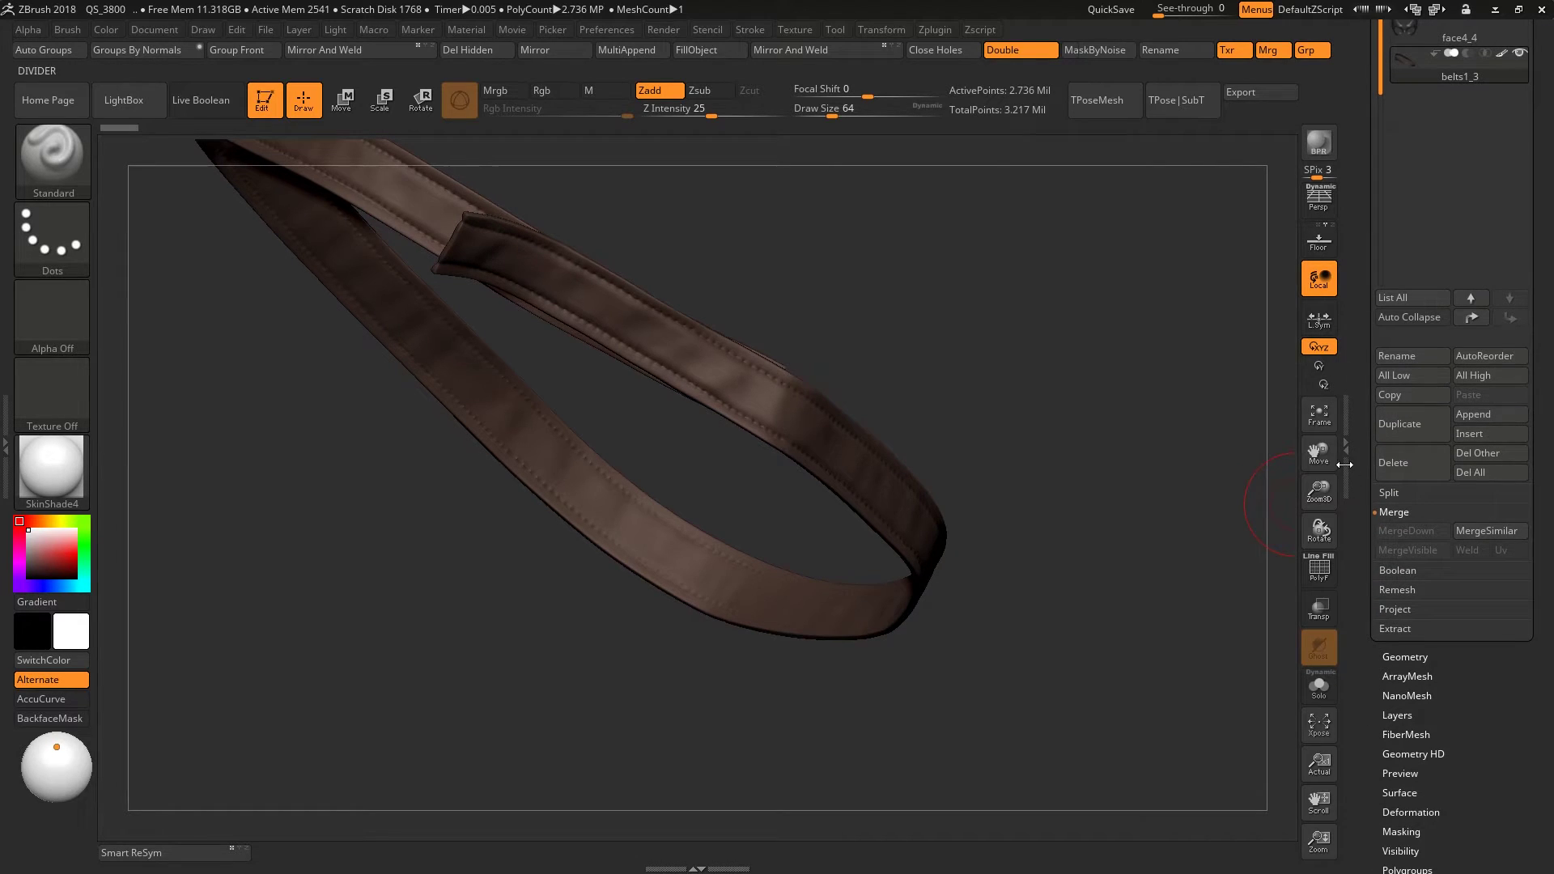
{"action": "left_click_drag", "start_coordinate": [943, 448], "coordinate": [898, 486]}
{"action": "right_click_drag", "start_coordinate": [898, 485], "coordinate": [958, 416]}
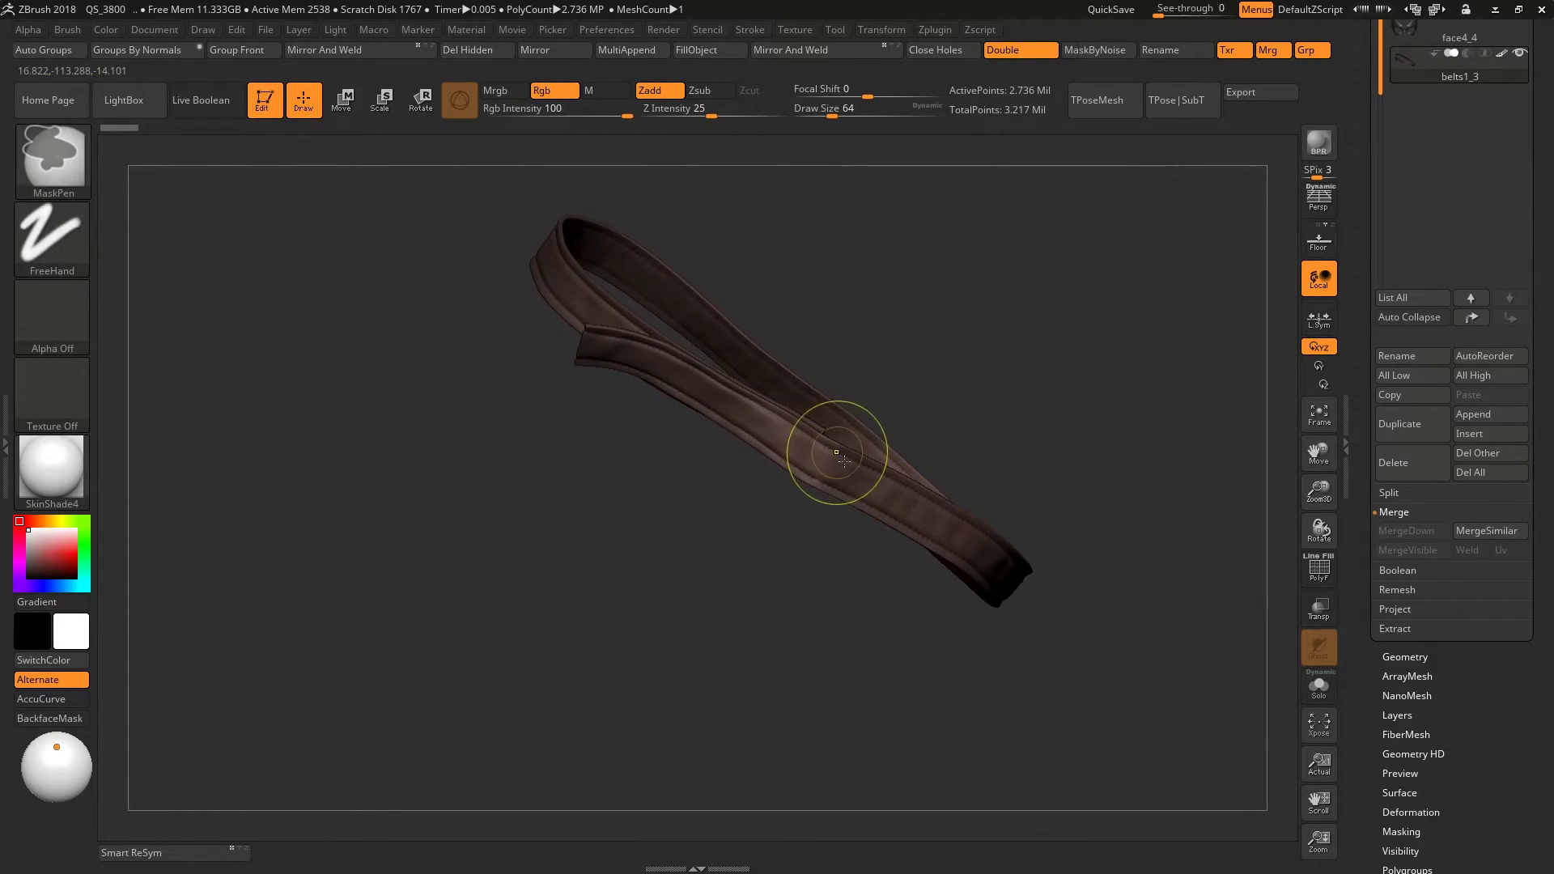
{"action": "right_click_drag", "start_coordinate": [836, 454], "coordinate": [799, 422], "text": "ctrl"}
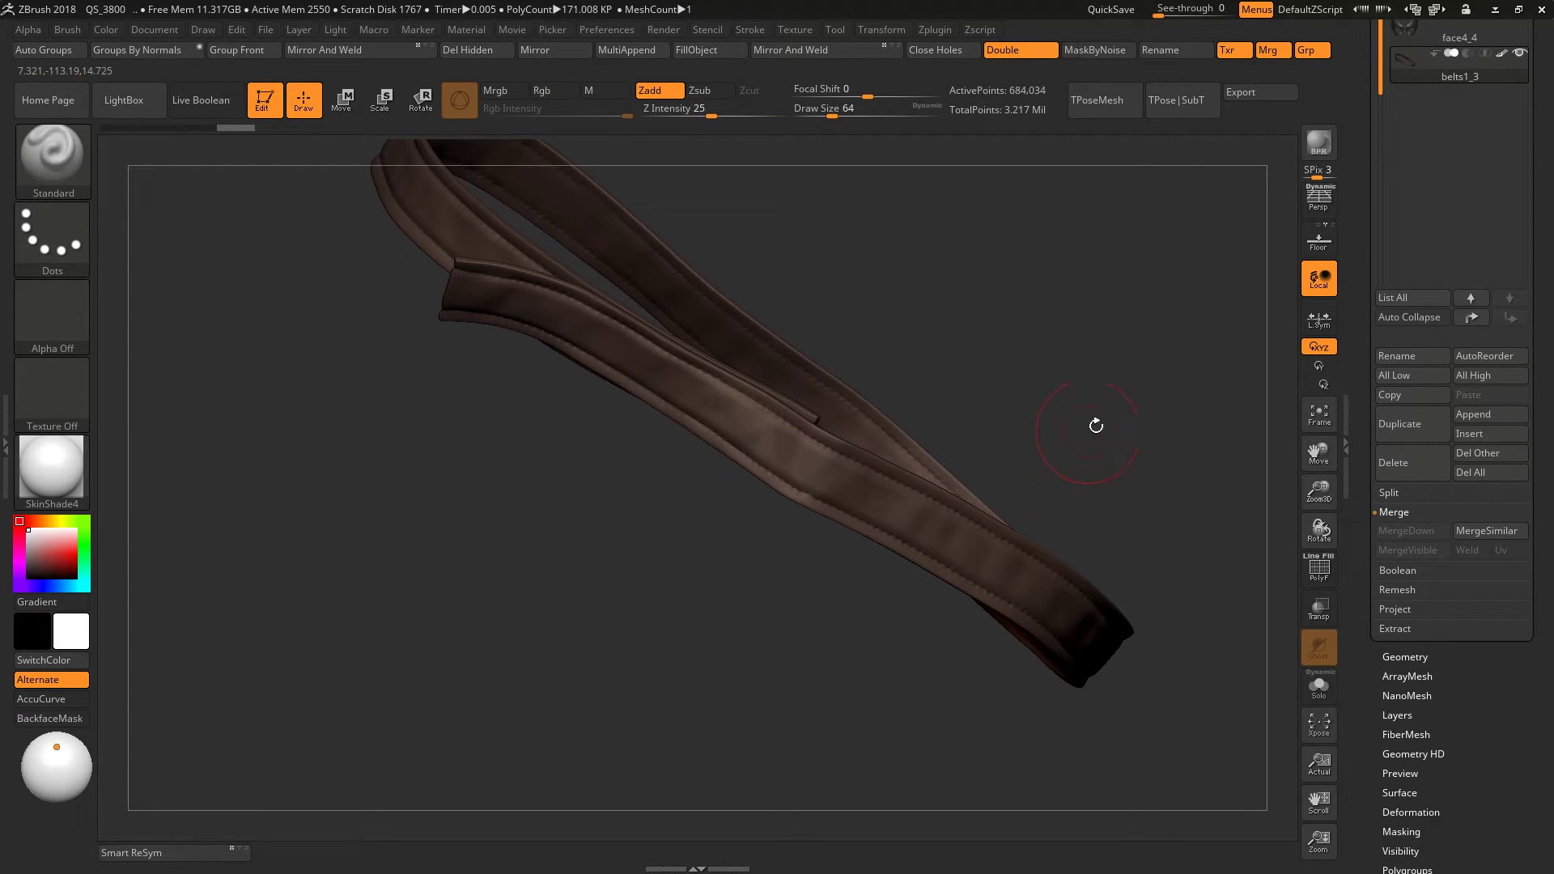
{"action": "left_click_drag", "start_coordinate": [1373, 212], "coordinate": [1375, 598]}
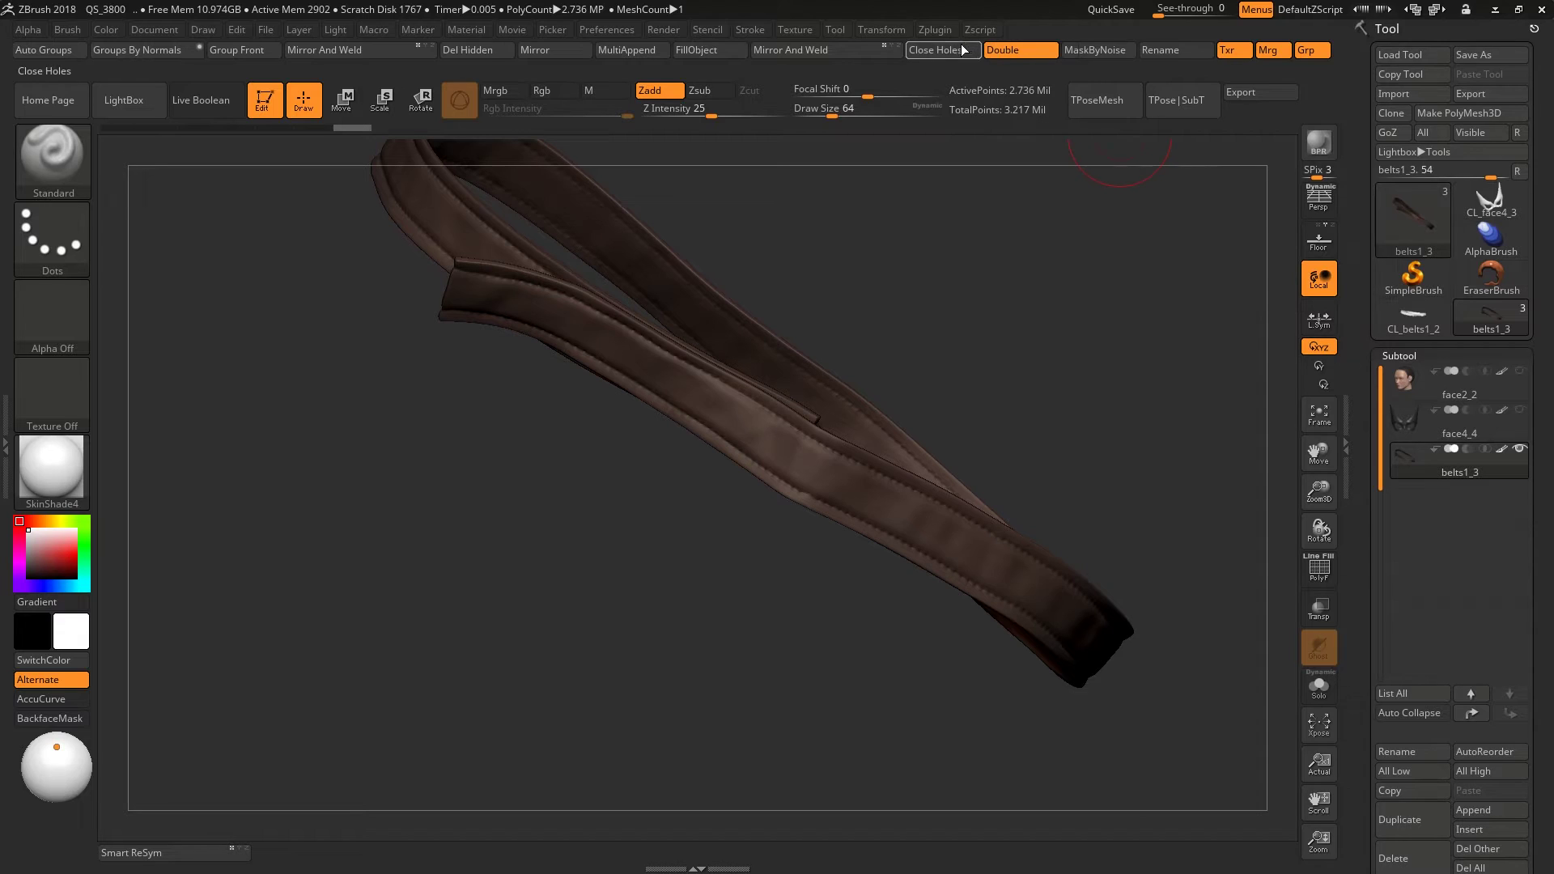
- Dock the UV Master tools beside the canvas and create a working clone of the belts1_3 subtool
{"action": "left_click", "coordinate": [936, 30]}
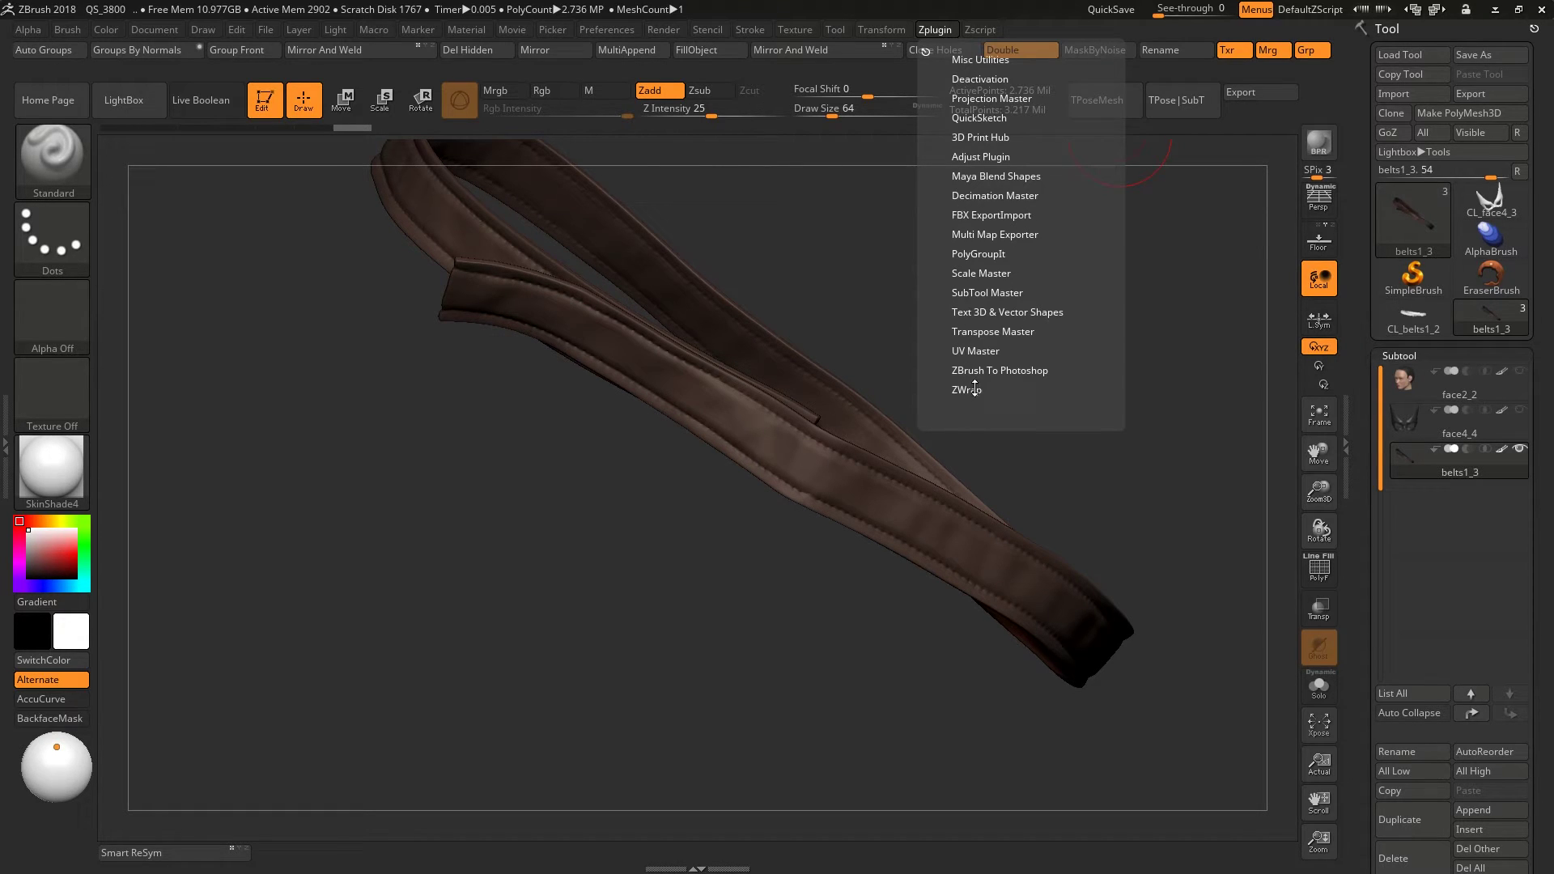
{"action": "left_click", "coordinate": [981, 350]}
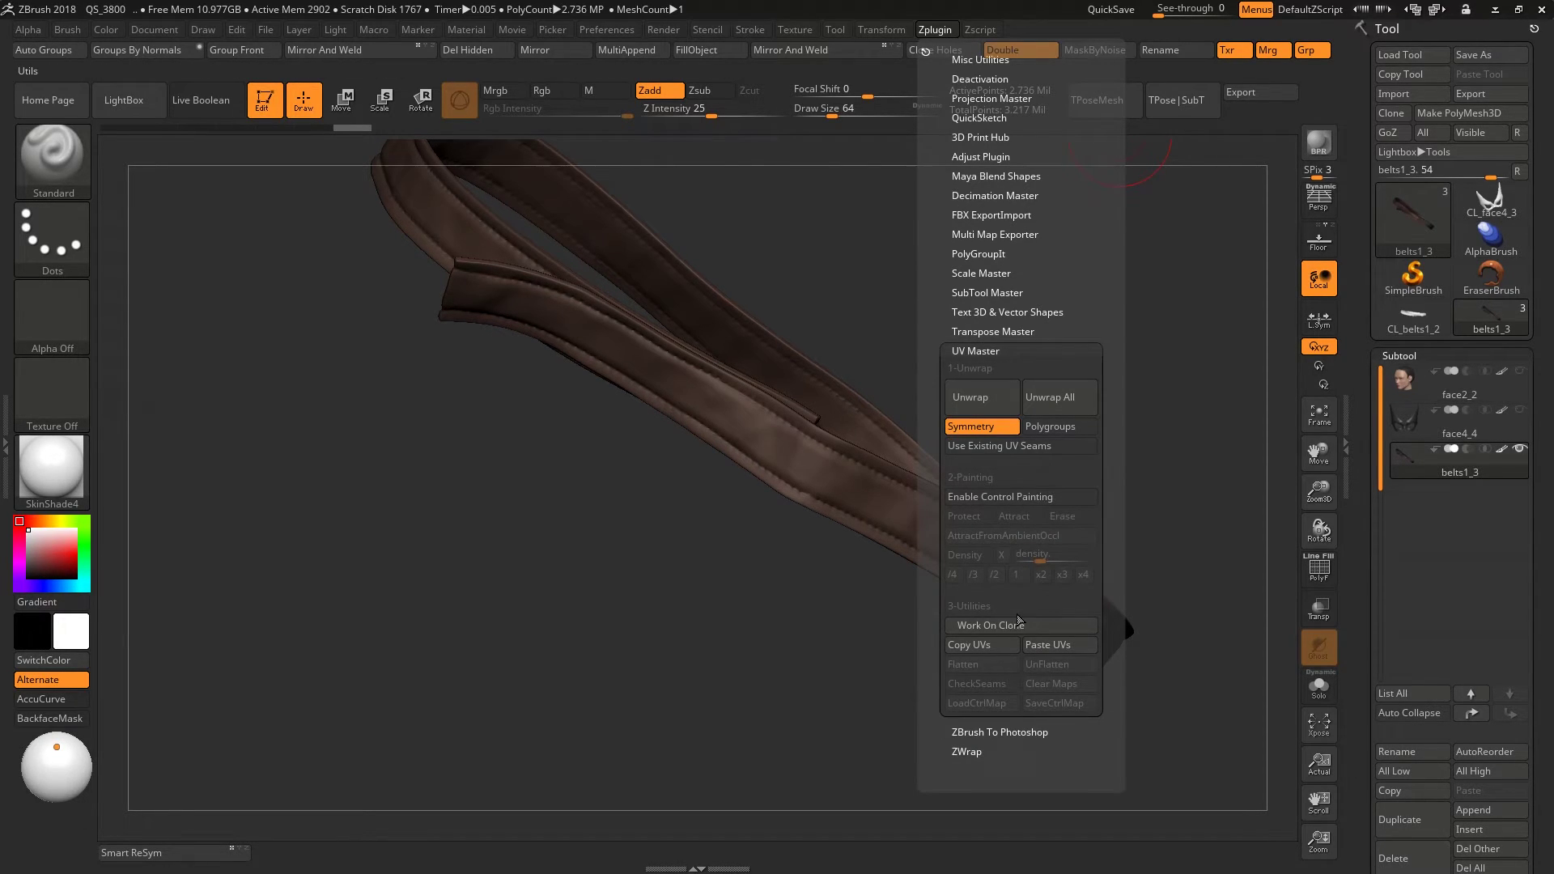
{"action": "left_click", "coordinate": [926, 52]}
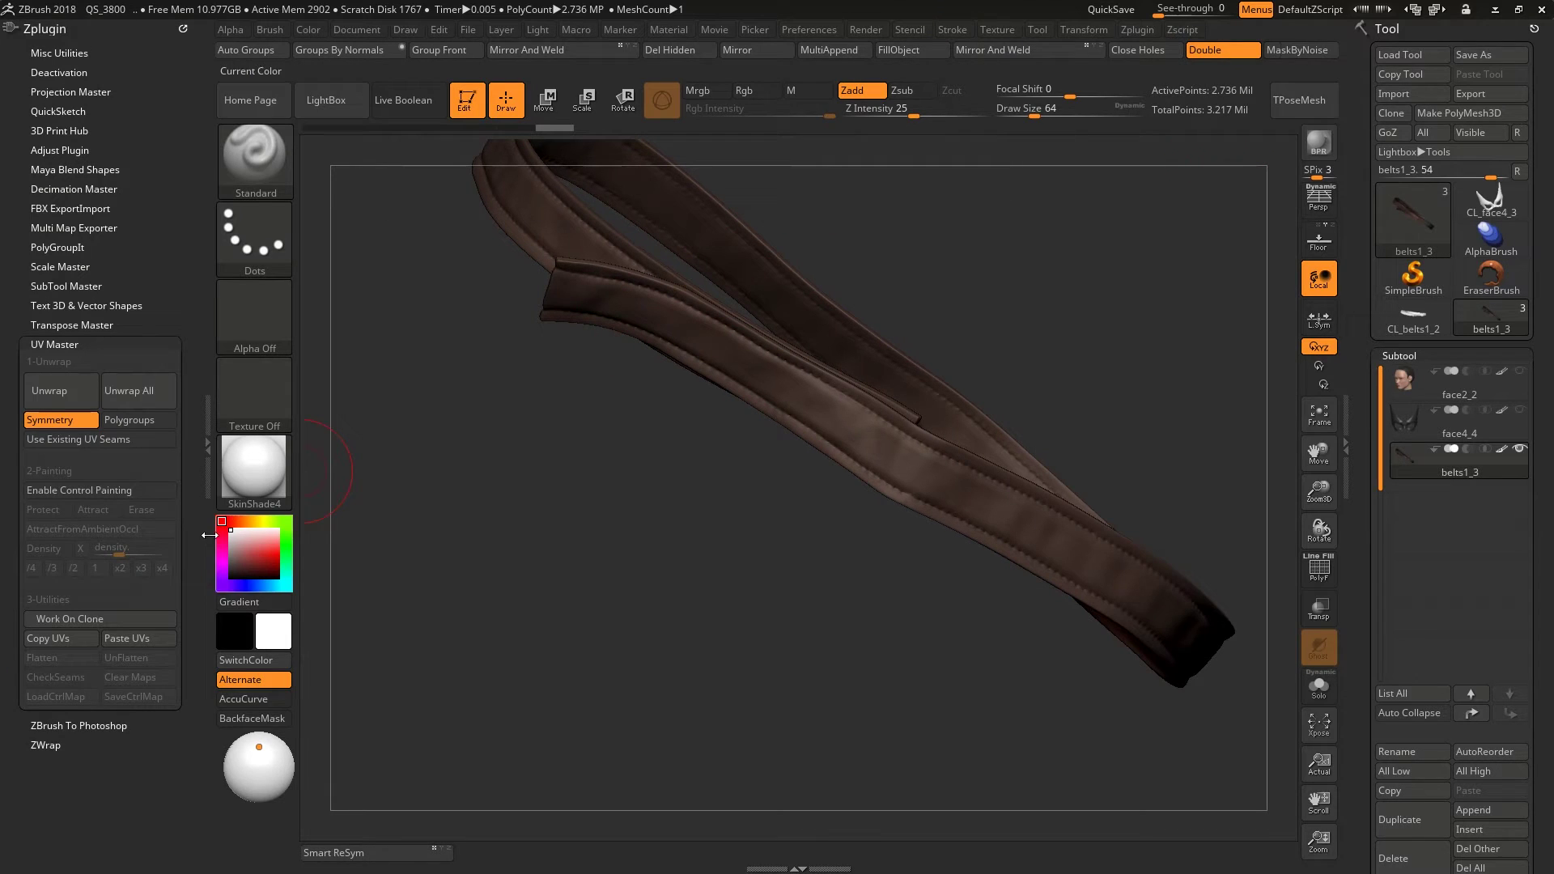
{"action": "left_click", "coordinate": [80, 619]}
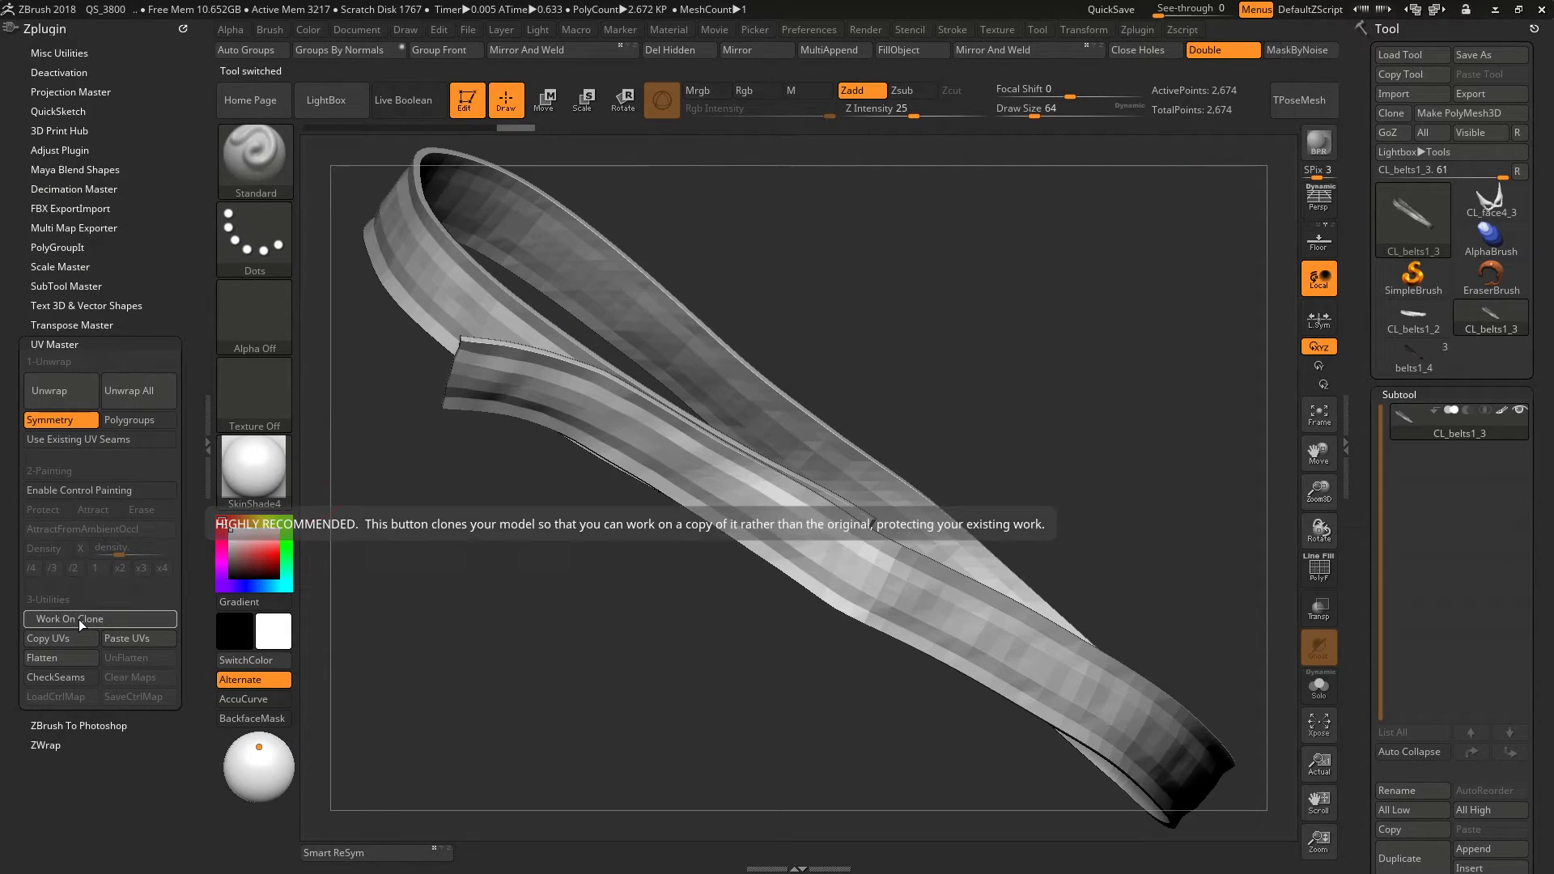
- Display the polyframe on the cloned belt and set the selection brush to SelectLasso
{"action": "left_click_drag", "start_coordinate": [770, 668], "coordinate": [806, 417], "text": "alt"}
{"action": "right_click_drag", "start_coordinate": [807, 417], "coordinate": [822, 536]}
{"action": "mouse_move", "coordinate": [799, 607]}
{"action": "right_mouse_down", "text": "alt"}
{"action": "mouse_move", "coordinate": [716, 477]}
{"action": "mouse_move", "coordinate": [777, 462]}
{"action": "mouse_move", "coordinate": [786, 619]}
{"action": "right_mouse_up", "text": "alt"}
{"action": "key", "text": "shift+f"}
{"action": "mouse_move", "coordinate": [676, 530]}
{"action": "right_mouse_down", "text": "ctrl"}
{"action": "mouse_move", "coordinate": [743, 592]}
{"action": "mouse_move", "coordinate": [678, 495]}
{"action": "right_mouse_up", "text": "ctrl"}
{"action": "left_click", "coordinate": [256, 179]}
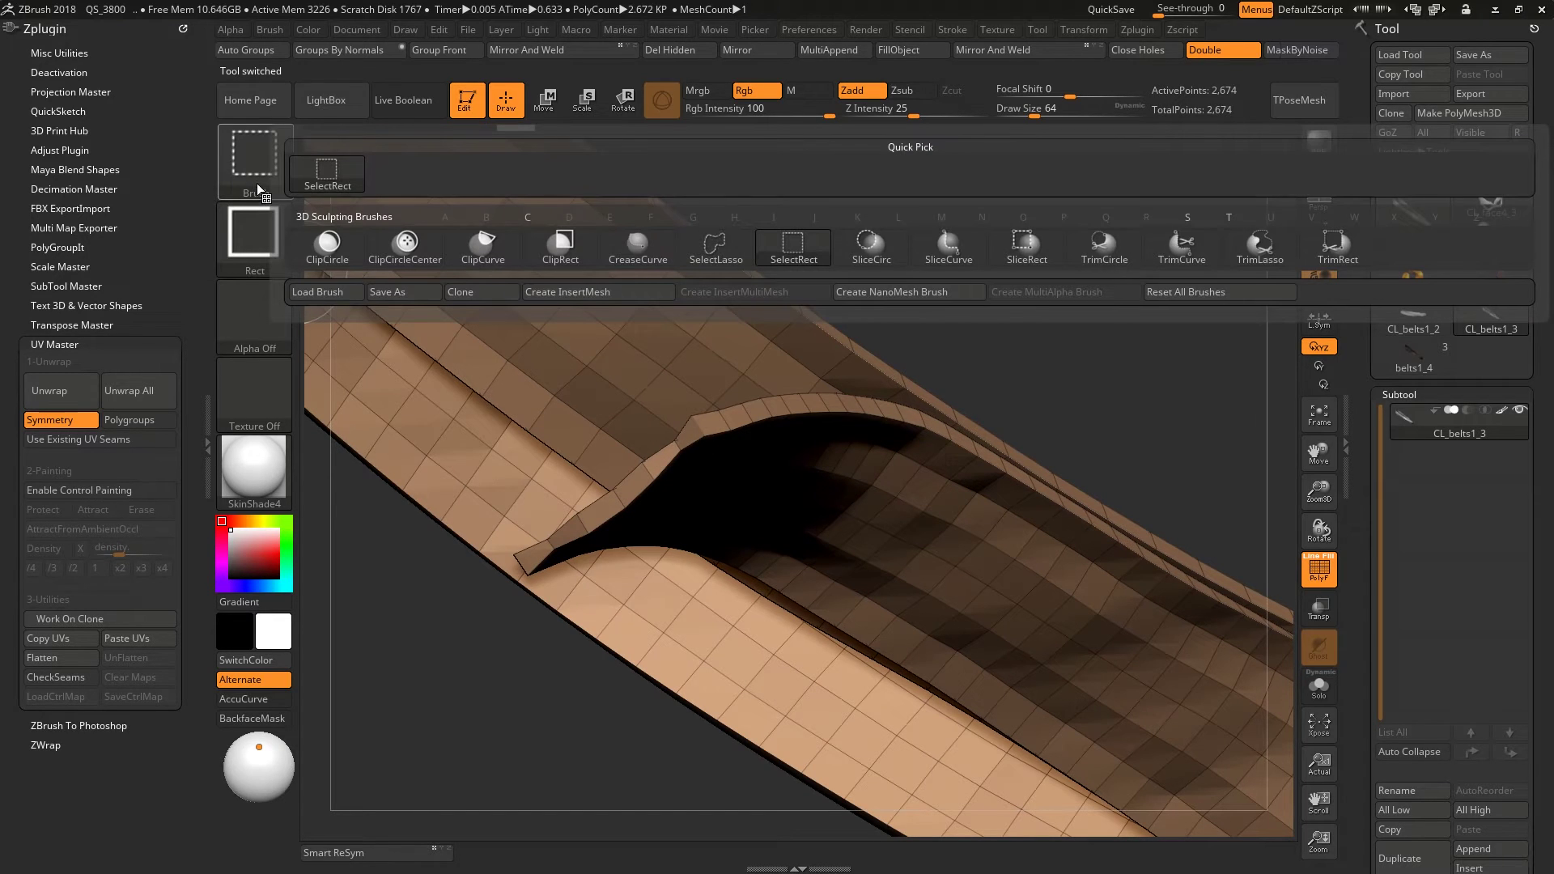
{"action": "left_click", "coordinate": [715, 247]}
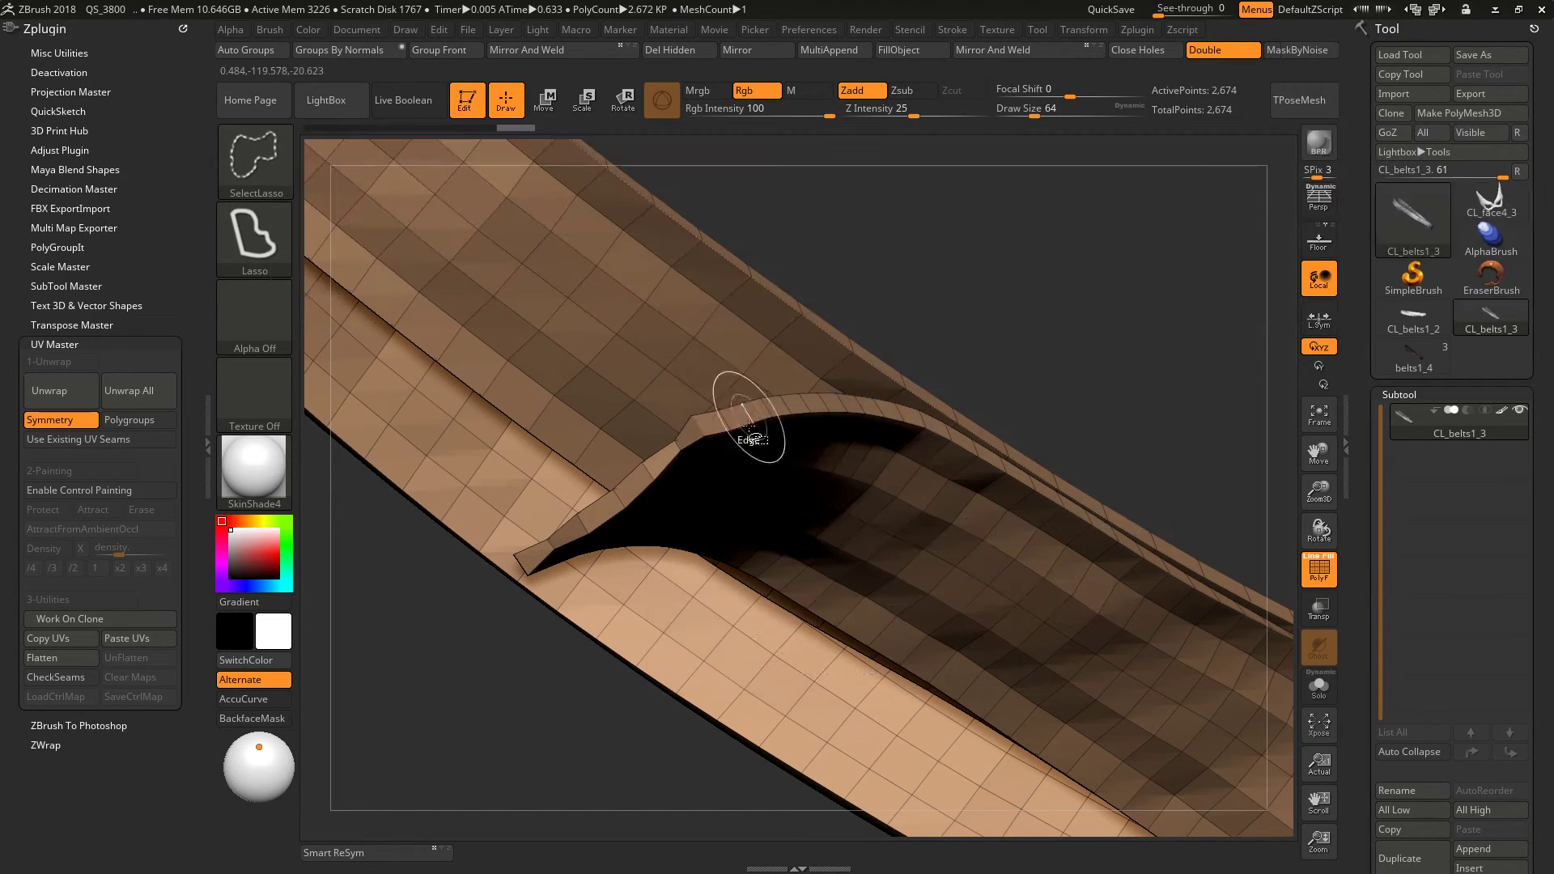
- Hide the polygon loop along the strap's rim, auto-group the remaining faces and unhide the rim
{"action": "left_click", "coordinate": [697, 426], "text": "ctrl+shift"}
{"action": "right_click_drag", "start_coordinate": [770, 454], "coordinate": [712, 364], "text": "ctrl"}
{"action": "right_click_drag", "start_coordinate": [712, 364], "coordinate": [599, 259]}
{"action": "left_click", "coordinate": [261, 55]}
{"action": "right_click_drag", "start_coordinate": [558, 558], "coordinate": [690, 672]}
{"action": "left_click", "coordinate": [604, 676], "text": "ctrl+shift"}
- Isolate the outer band and rim, combine them into one polygroup separate from the inner band, and show the whole belt
{"action": "right_click_drag", "start_coordinate": [731, 532], "coordinate": [837, 684], "text": "ctrl"}
{"action": "right_click_drag", "start_coordinate": [909, 520], "coordinate": [971, 486]}
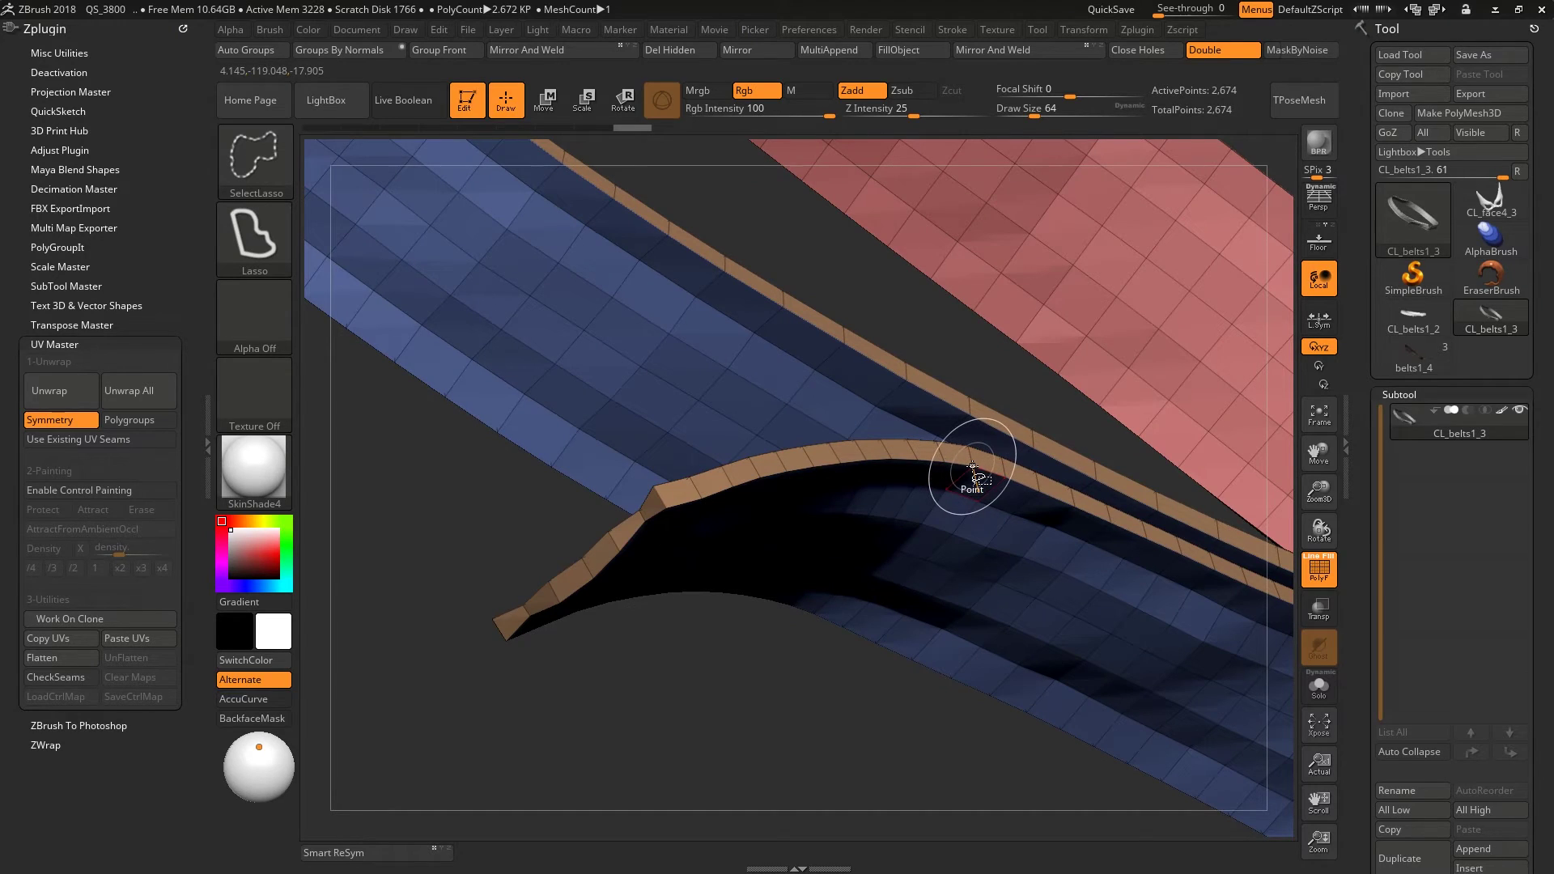
{"action": "left_click", "coordinate": [972, 467], "text": "ctrl+shift"}
{"action": "right_click_drag", "start_coordinate": [967, 462], "coordinate": [878, 566], "text": "ctrl"}
{"action": "key", "text": "ctrl+w"}
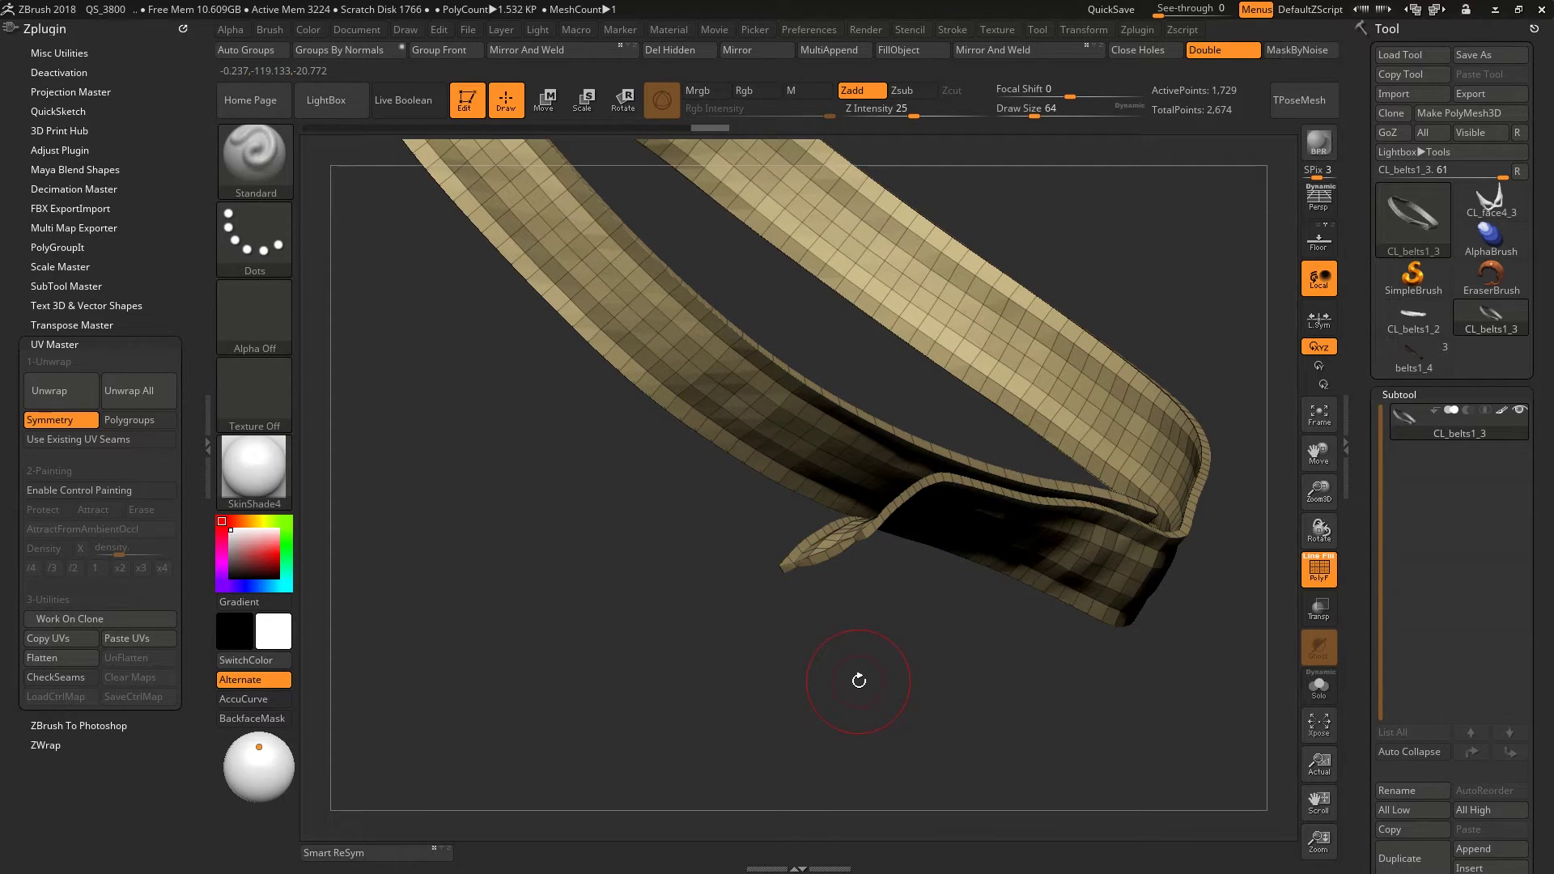
{"action": "left_click_drag", "start_coordinate": [823, 644], "coordinate": [780, 683]}
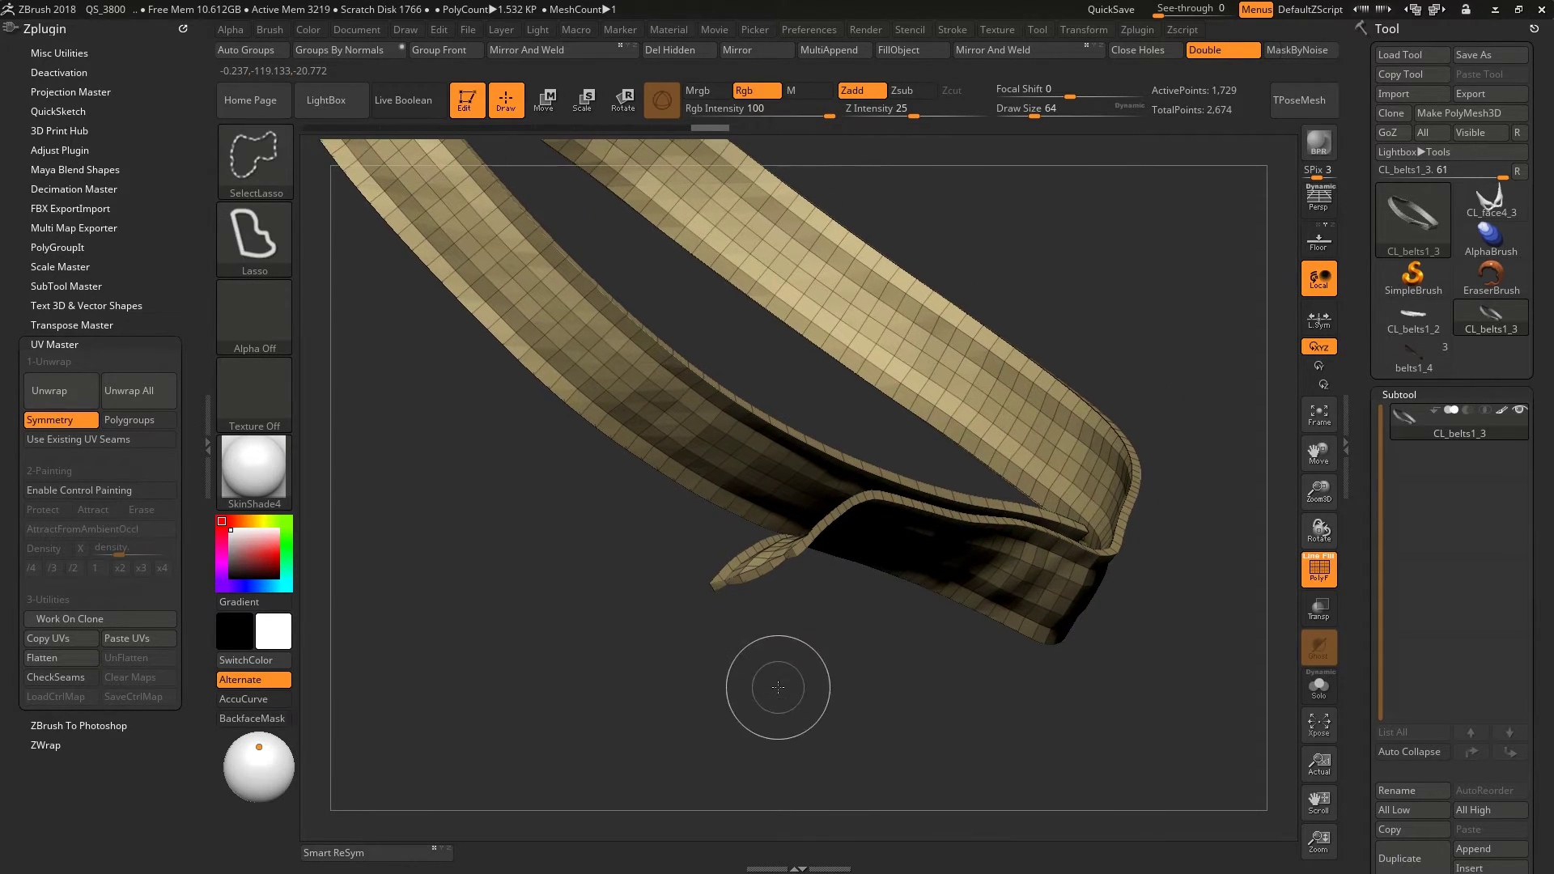
{"action": "left_click", "coordinate": [780, 628], "text": "ctrl+shift"}
{"action": "mouse_move", "coordinate": [780, 628]}
{"action": "left_mouse_down"}
{"action": "mouse_move", "coordinate": [805, 684]}
{"action": "mouse_move", "coordinate": [766, 618]}
{"action": "mouse_move", "coordinate": [739, 638]}
{"action": "left_mouse_up"}
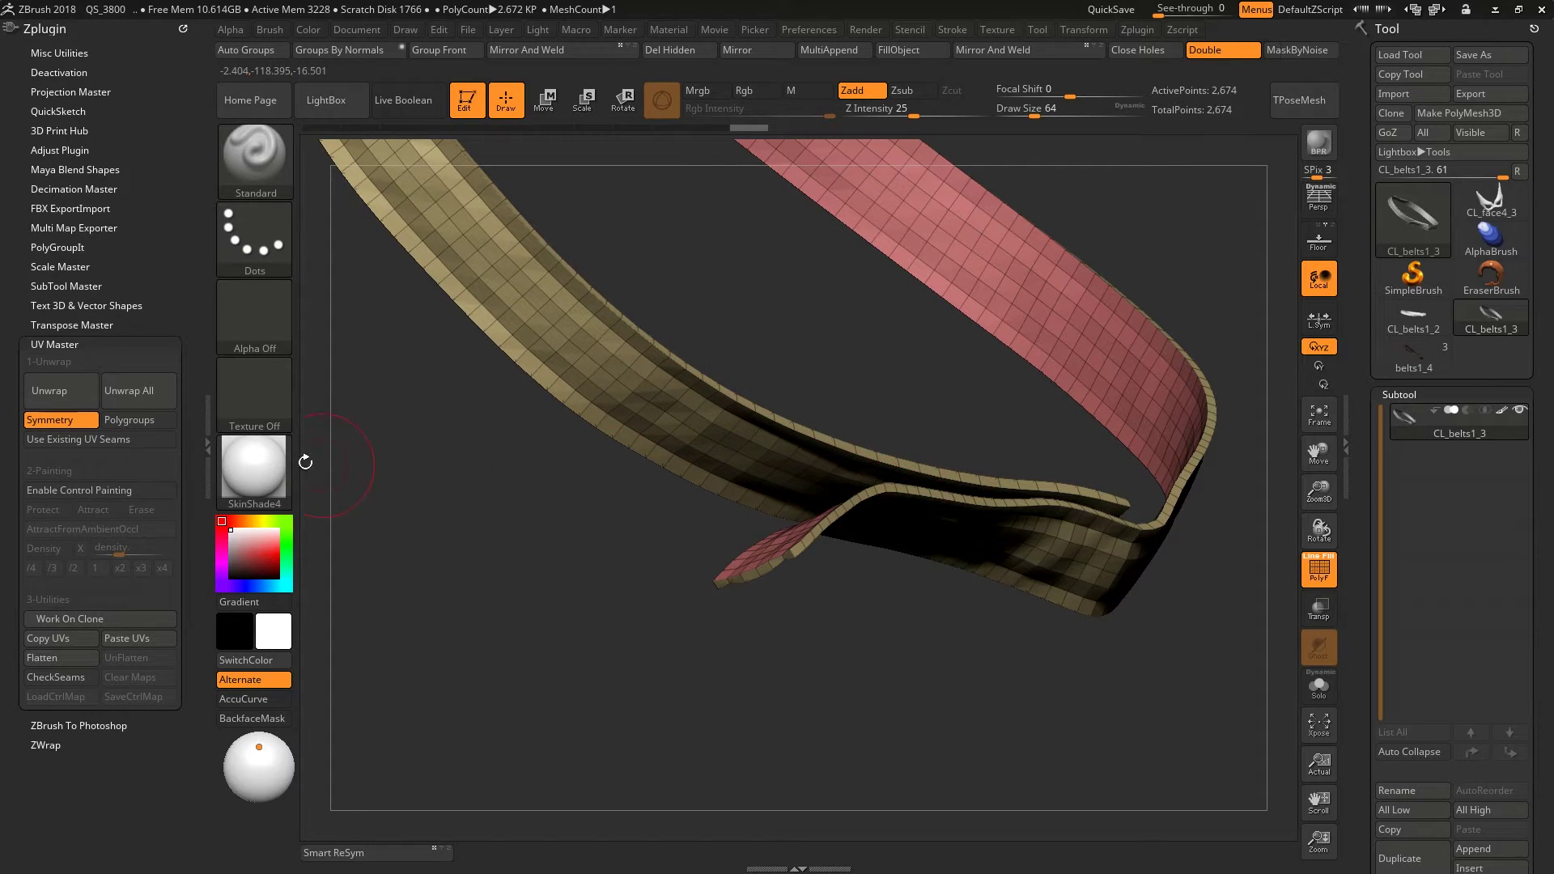
- Unwrap the clone with UV Master's Polygroups option enabled and flatten it to inspect the UV islands
{"action": "left_click", "coordinate": [136, 420]}
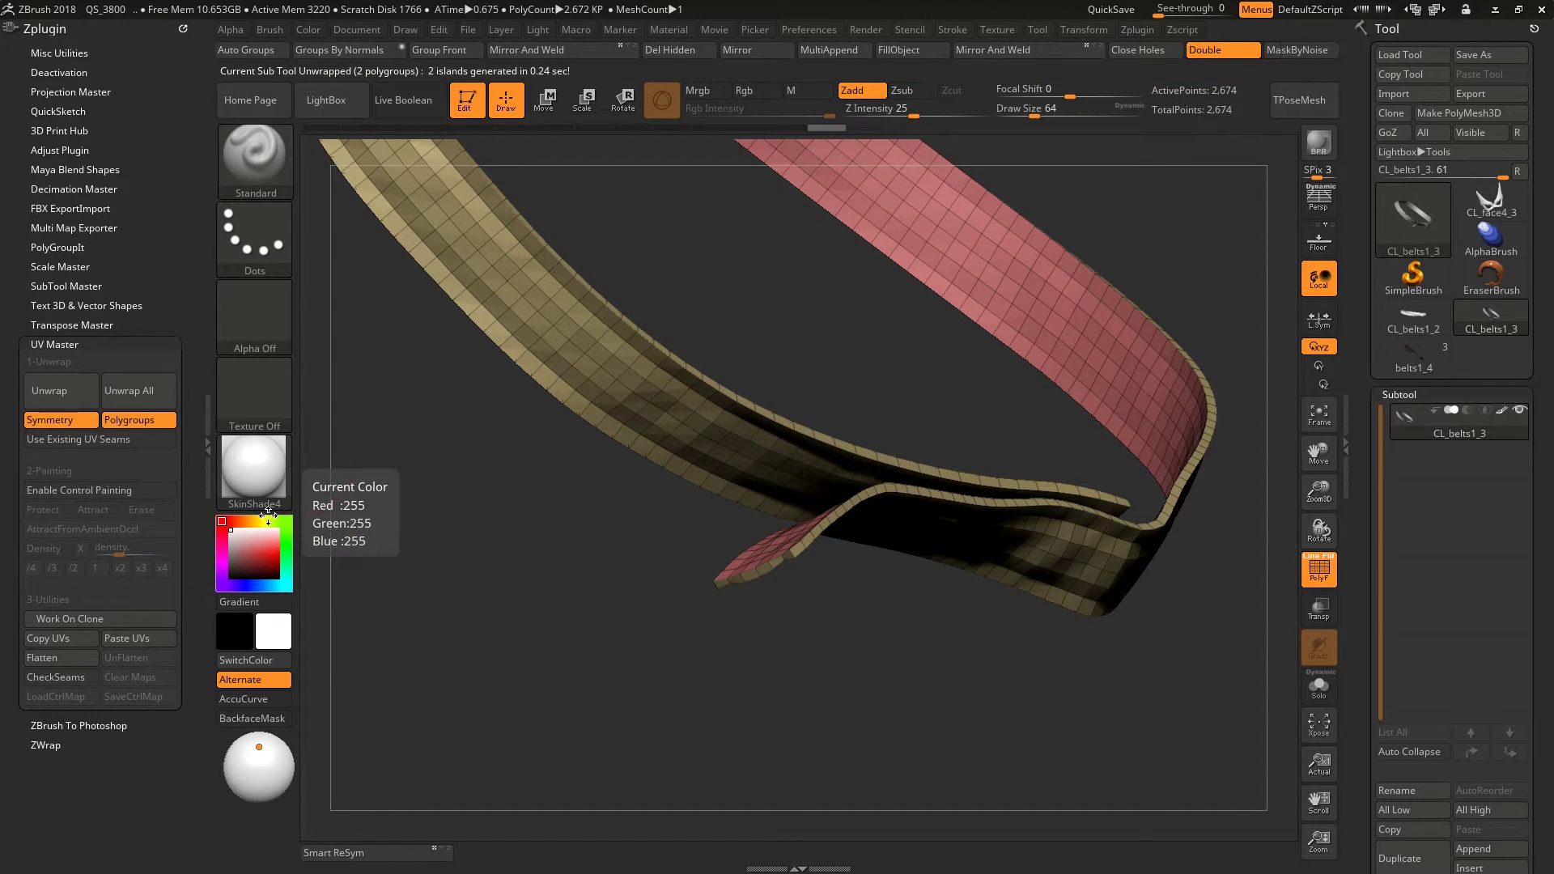
{"action": "left_click", "coordinate": [50, 658]}
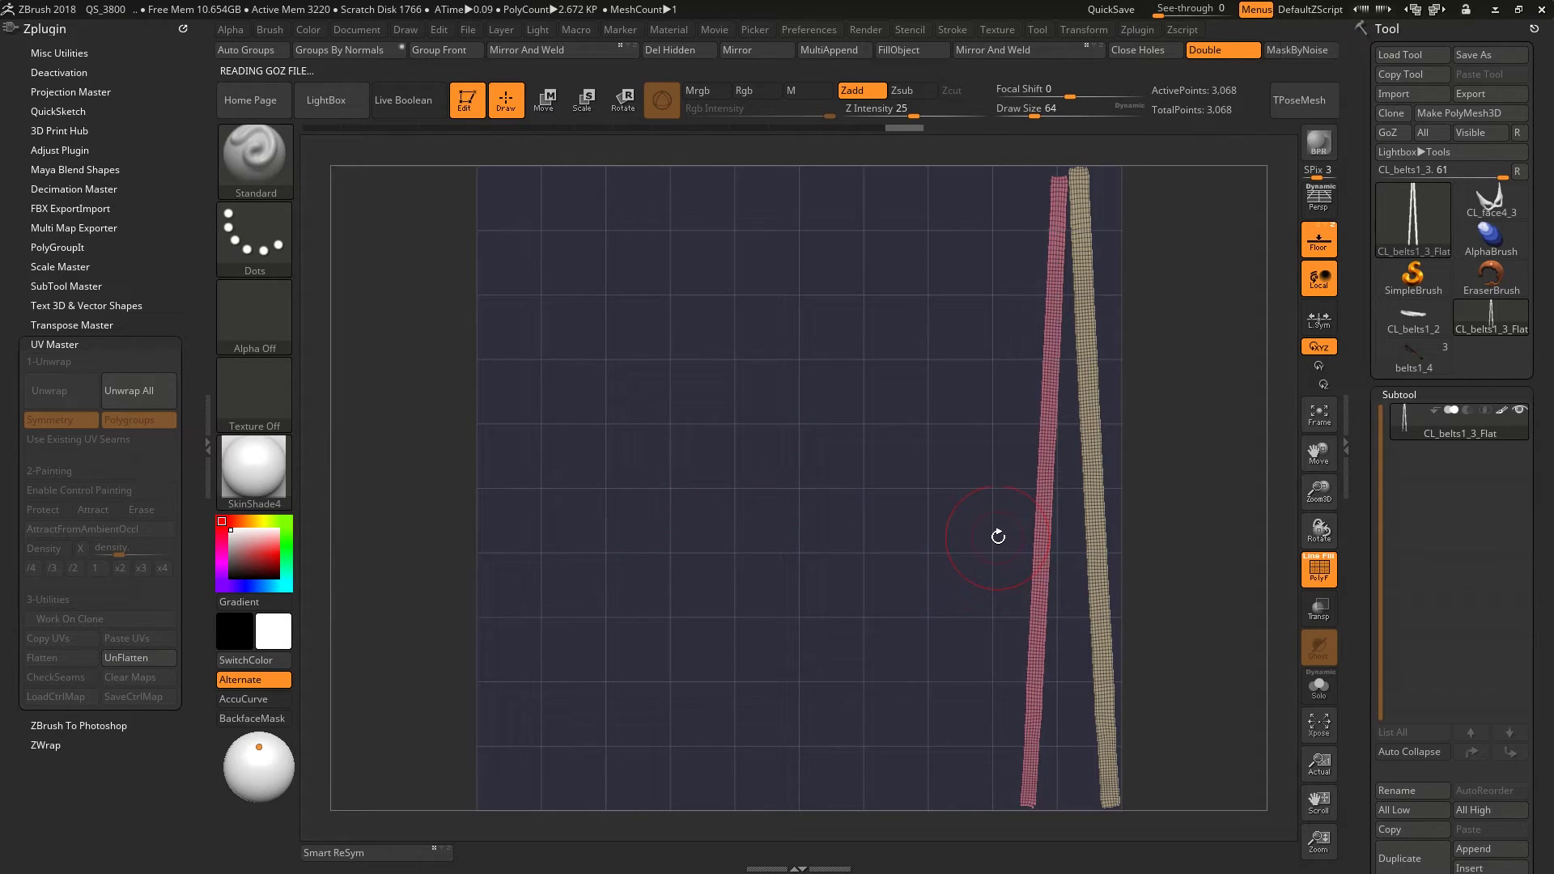
{"action": "right_click_drag", "start_coordinate": [998, 536], "coordinate": [707, 546], "text": "alt"}
{"action": "mouse_move", "coordinate": [708, 545]}
{"action": "right_mouse_down", "text": "ctrl"}
{"action": "mouse_move", "coordinate": [1117, 749]}
{"action": "mouse_move", "coordinate": [815, 554]}
{"action": "right_mouse_up", "text": "ctrl"}
- Rotate the two slanted strap UV islands upright one at a time, masking the other island, and clear the mask
{"action": "key", "text": "w"}
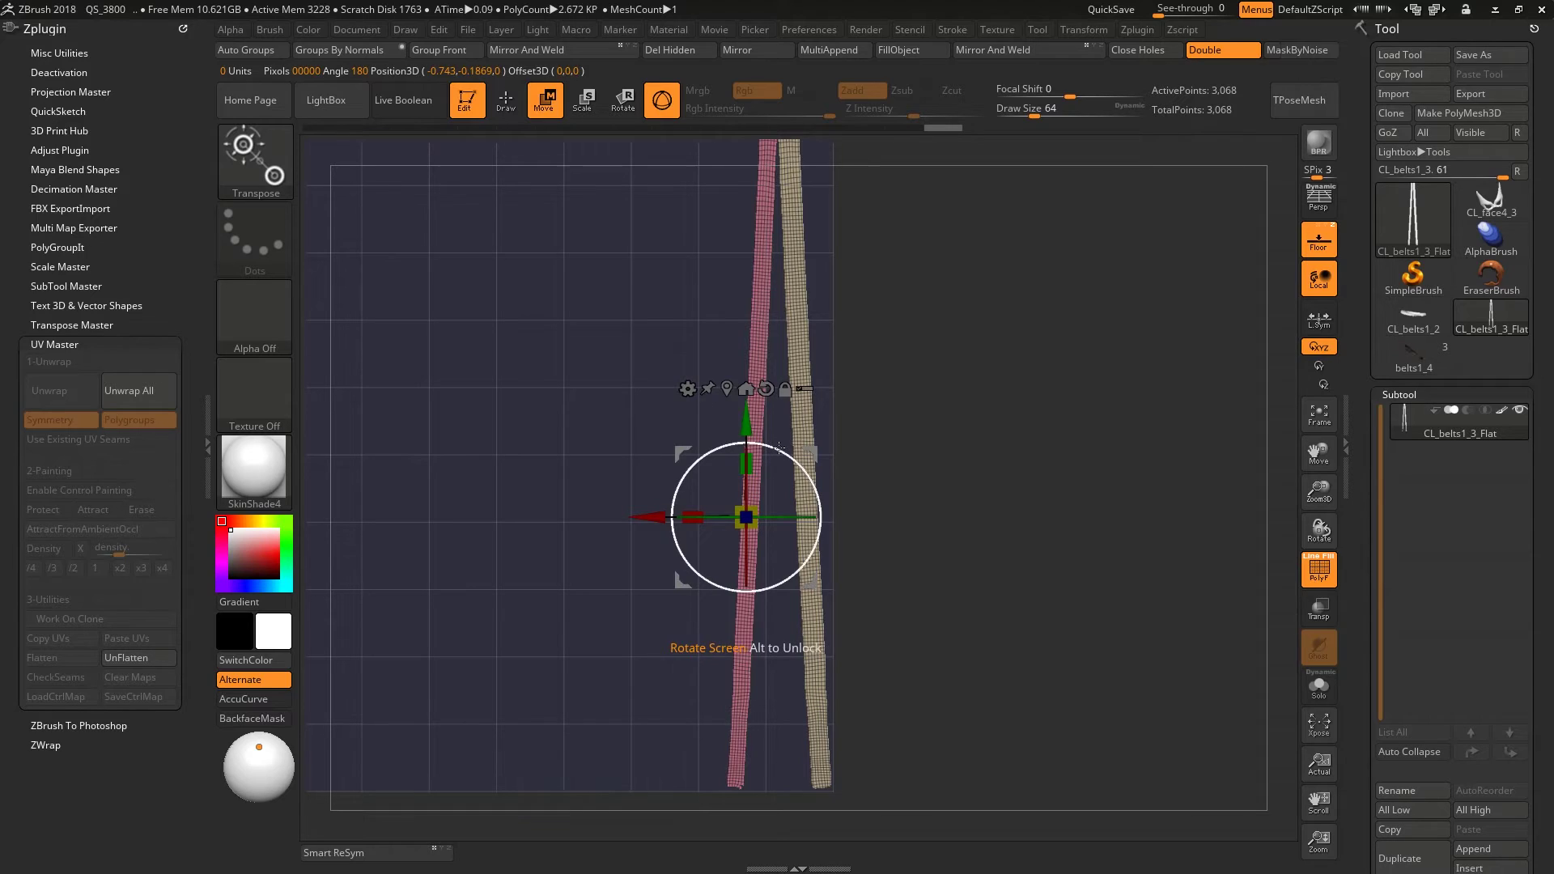
{"action": "left_click_drag", "start_coordinate": [778, 447], "coordinate": [775, 447]}
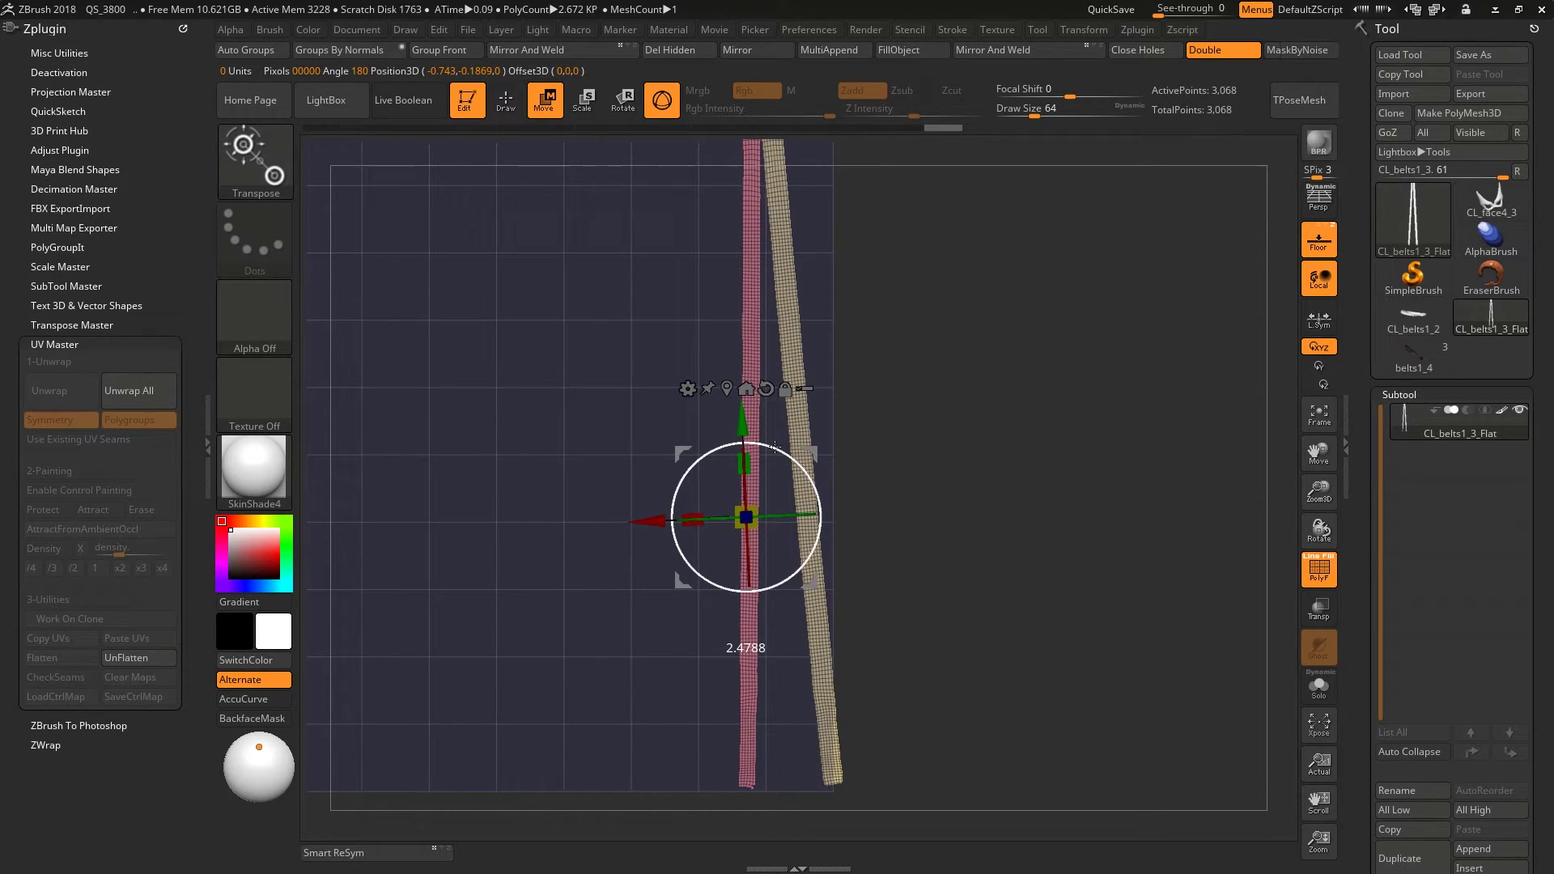
{"action": "left_click", "coordinate": [794, 349], "text": "ctrl"}
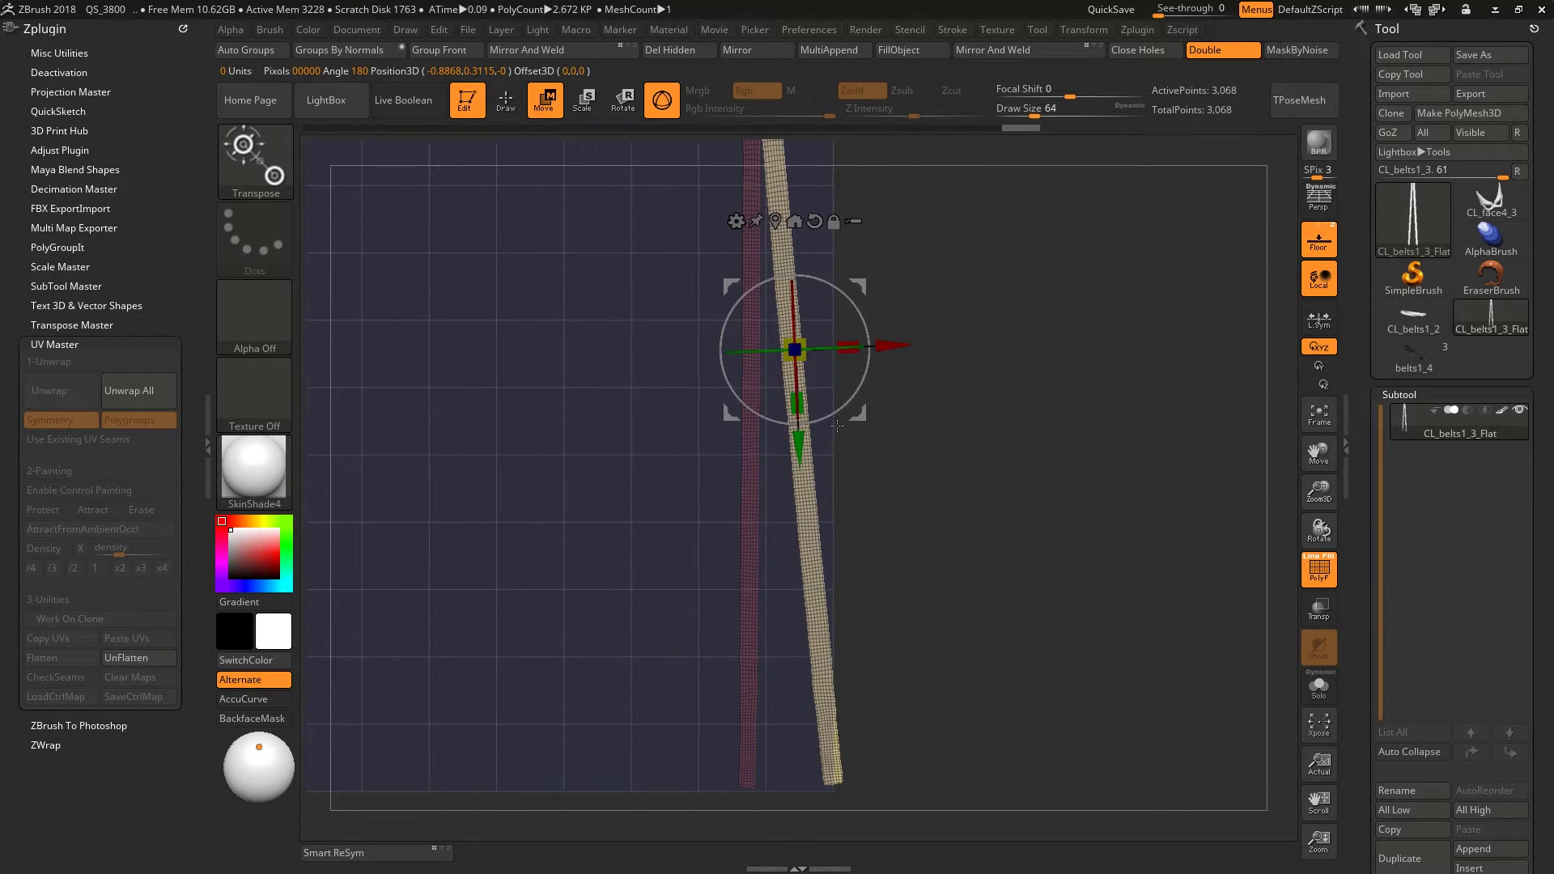
{"action": "left_click_drag", "start_coordinate": [843, 410], "coordinate": [840, 415]}
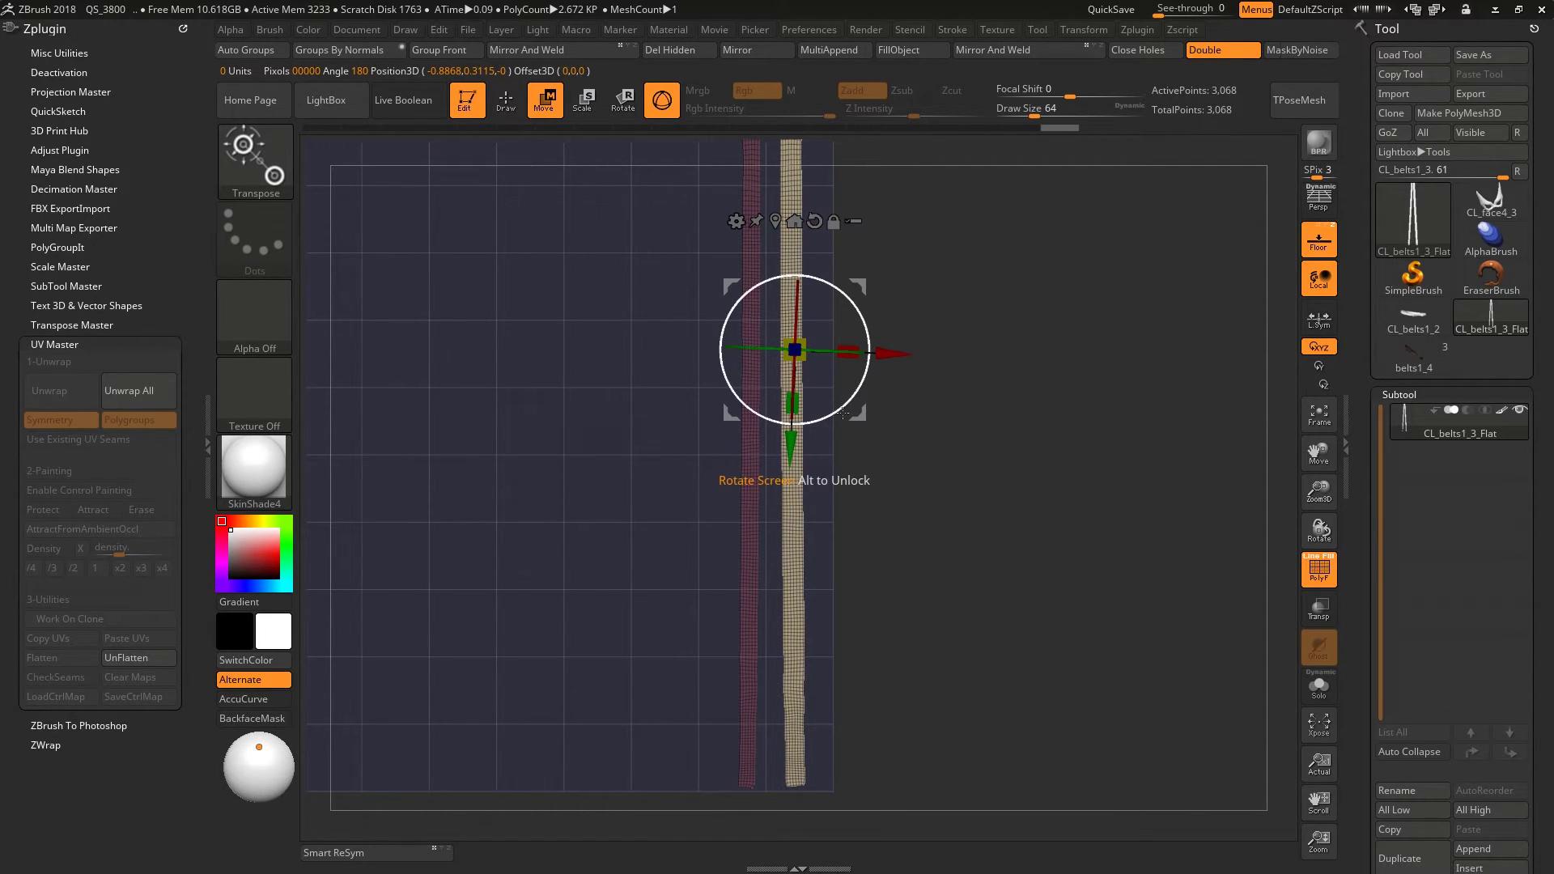
{"action": "left_click_drag", "start_coordinate": [856, 307], "coordinate": [856, 306]}
{"action": "right_click_drag", "start_coordinate": [856, 309], "coordinate": [933, 342], "text": "alt"}
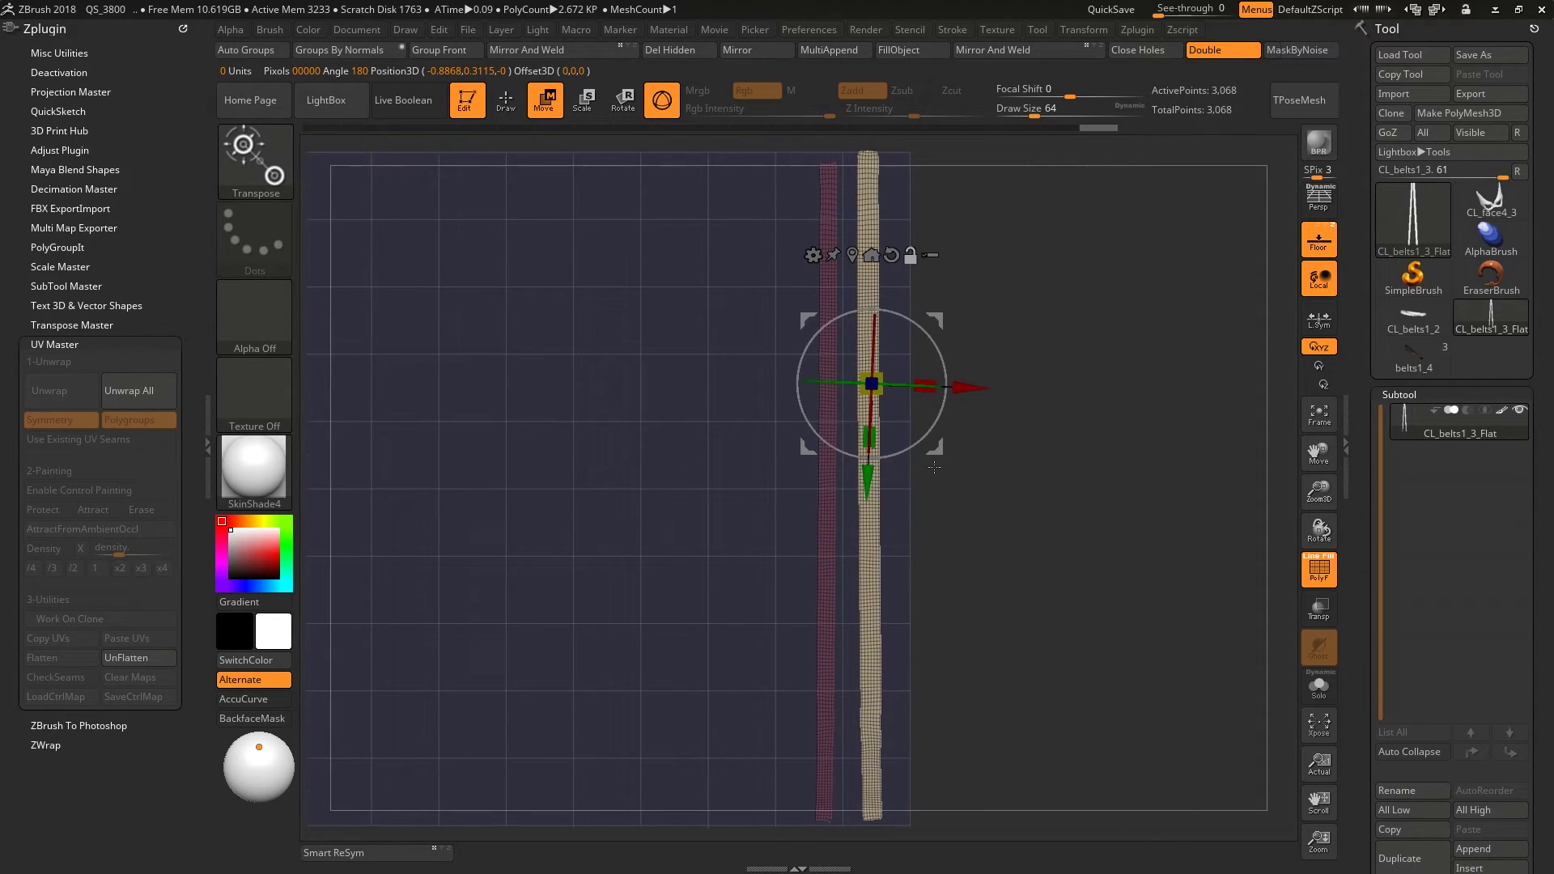
{"action": "left_click", "coordinate": [821, 528], "text": "ctrl"}
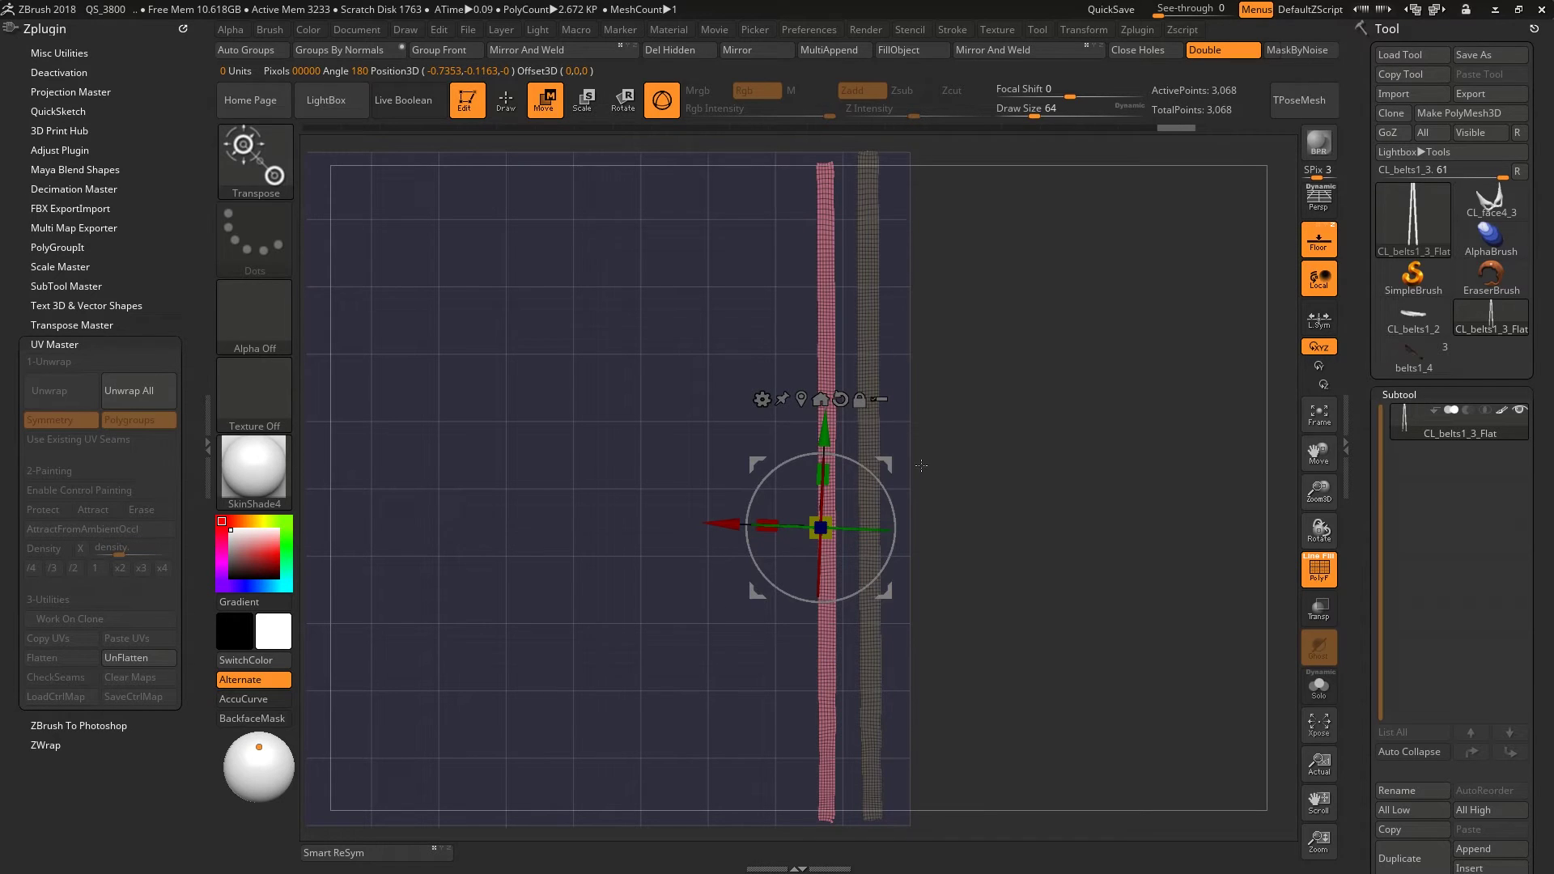
{"action": "left_click_drag", "start_coordinate": [924, 467], "coordinate": [1009, 500], "text": "ctrl"}
- Unflatten the straightened UV layout back into the 3D belt
{"action": "right_click_drag", "start_coordinate": [1008, 500], "coordinate": [987, 809], "text": "alt"}
{"action": "right_click_drag", "start_coordinate": [987, 809], "coordinate": [899, 486], "text": "alt"}
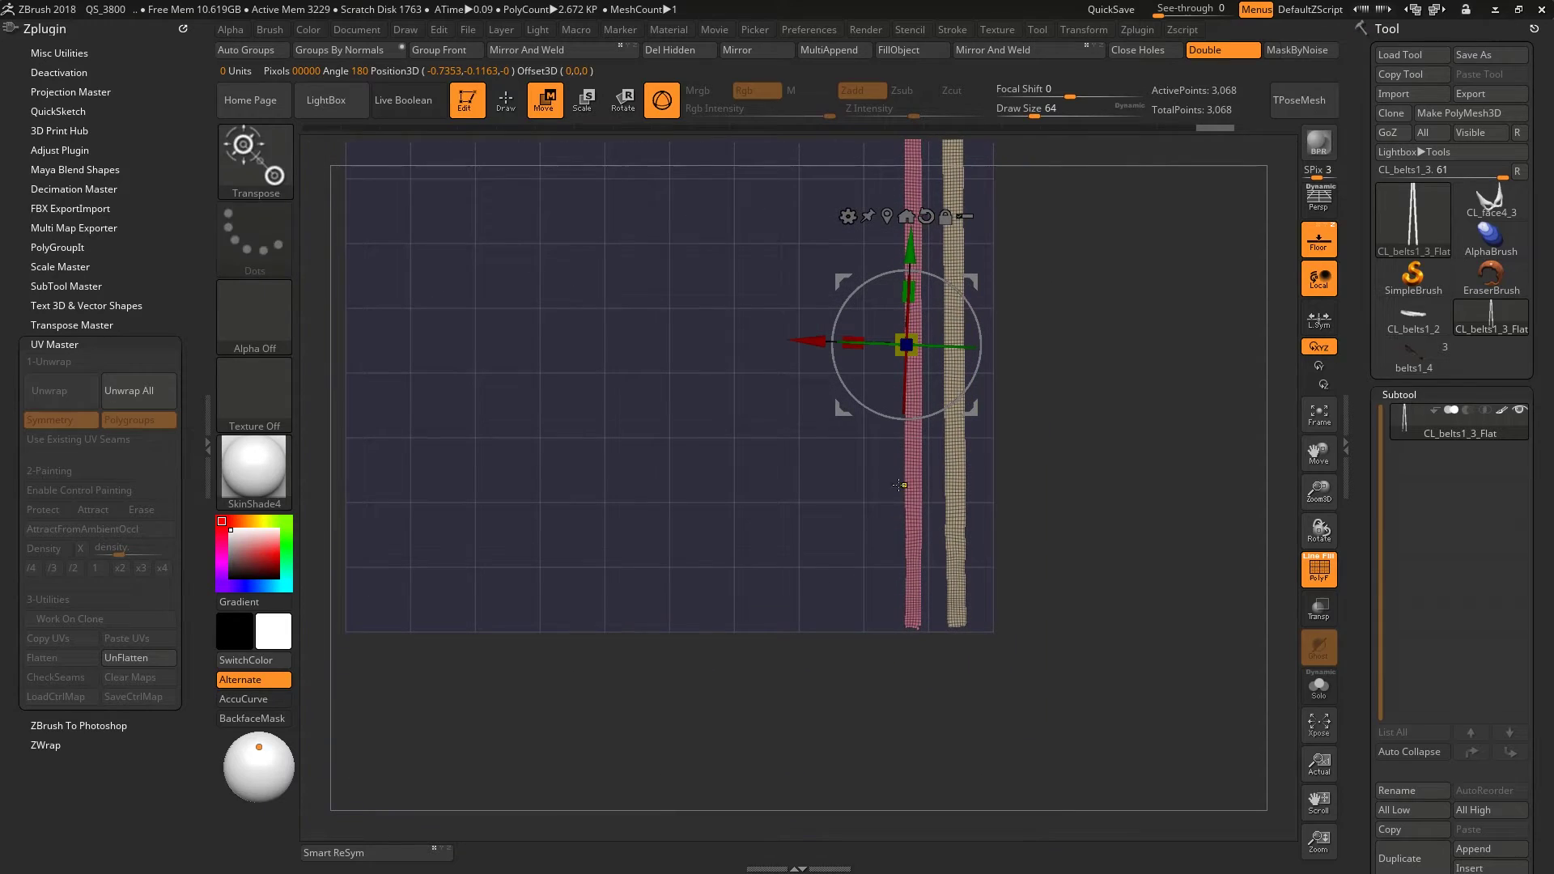
{"action": "left_click_drag", "start_coordinate": [899, 484], "coordinate": [446, 604], "text": "alt"}
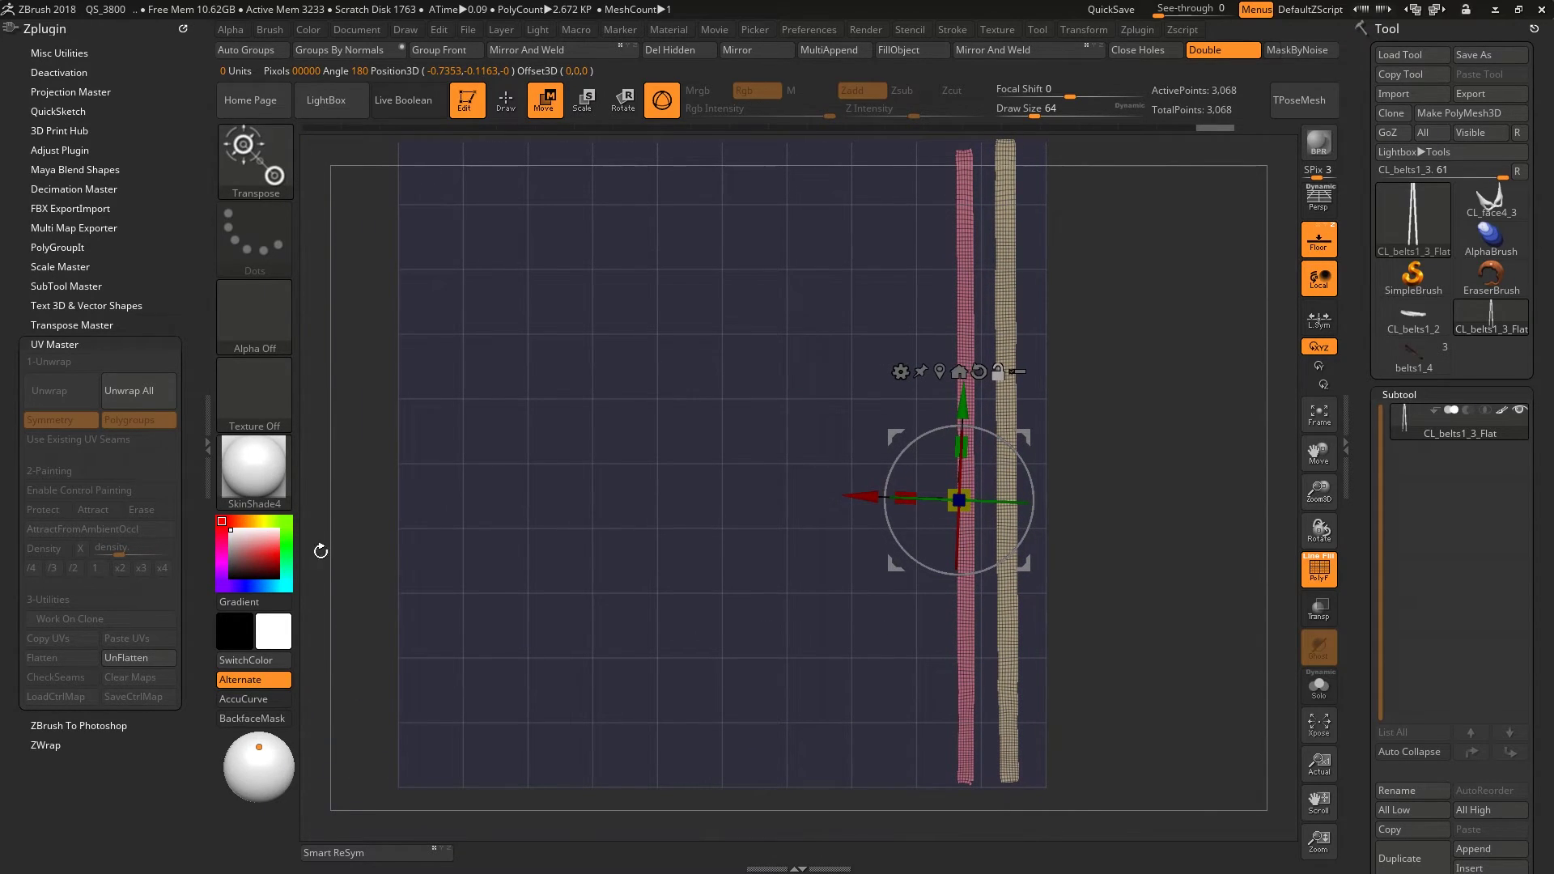
{"action": "right_click_drag", "start_coordinate": [584, 528], "coordinate": [560, 566], "text": "alt"}
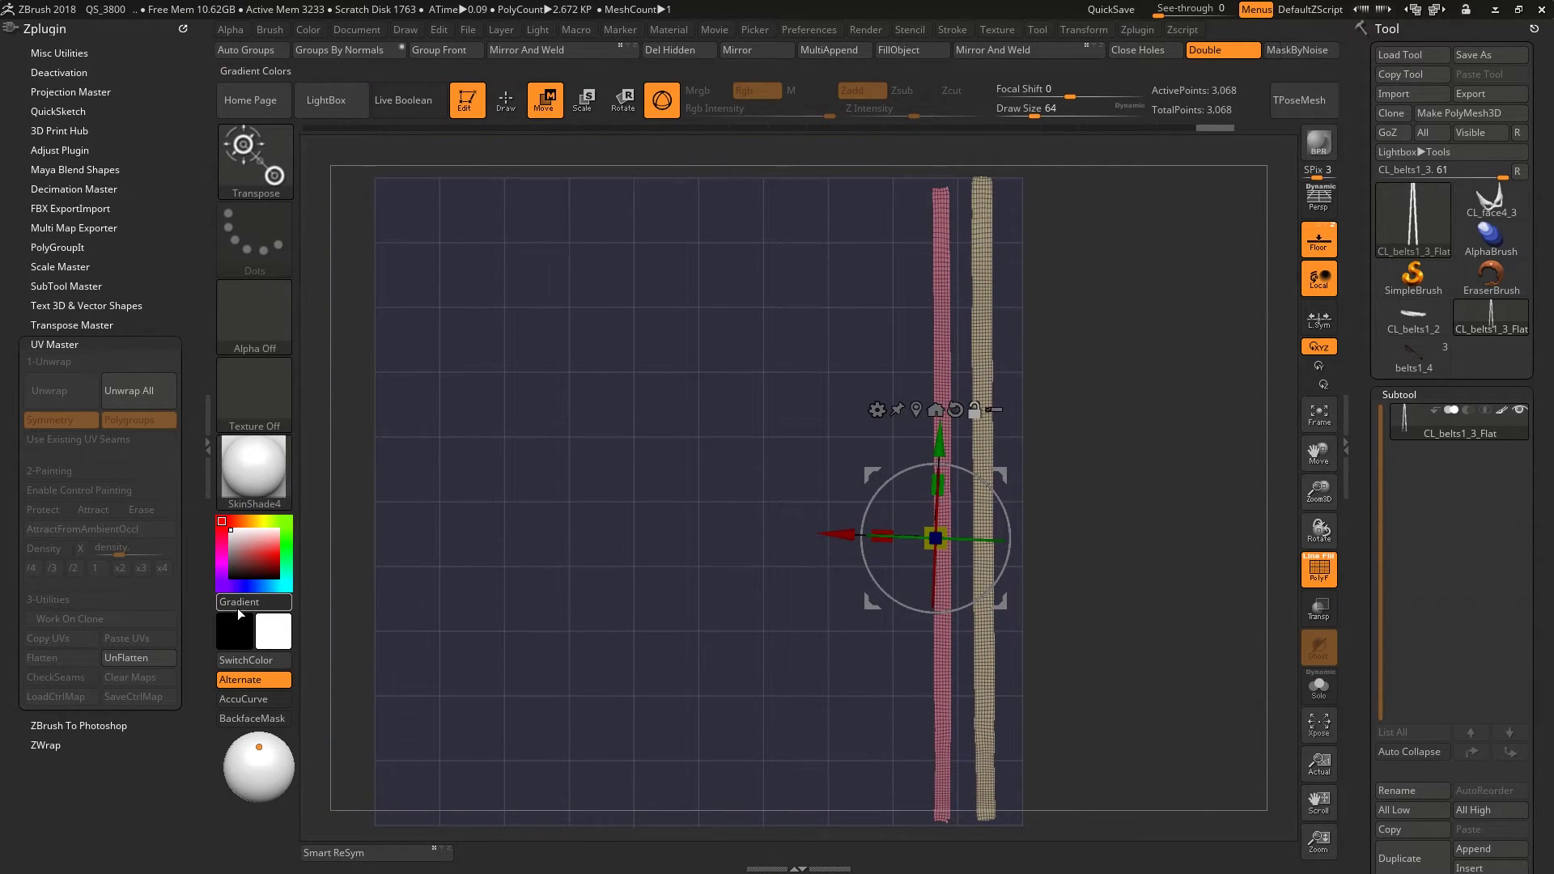
{"action": "left_click", "coordinate": [140, 660]}
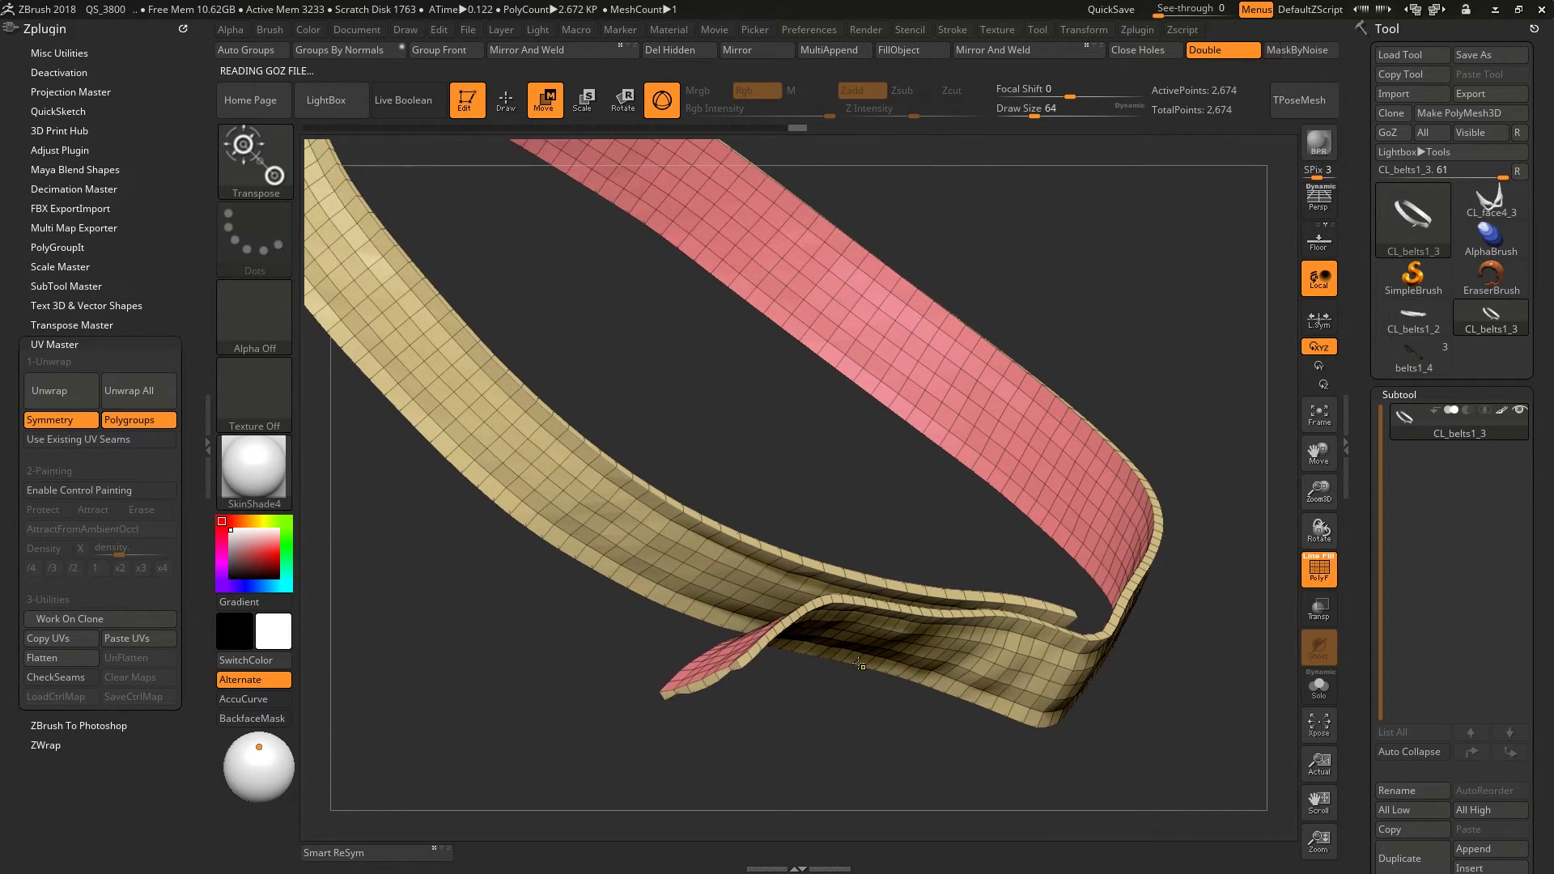
{"action": "right_click_drag", "start_coordinate": [789, 598], "coordinate": [875, 719], "text": "ctrl"}
{"action": "left_click_drag", "start_coordinate": [876, 719], "coordinate": [412, 584]}
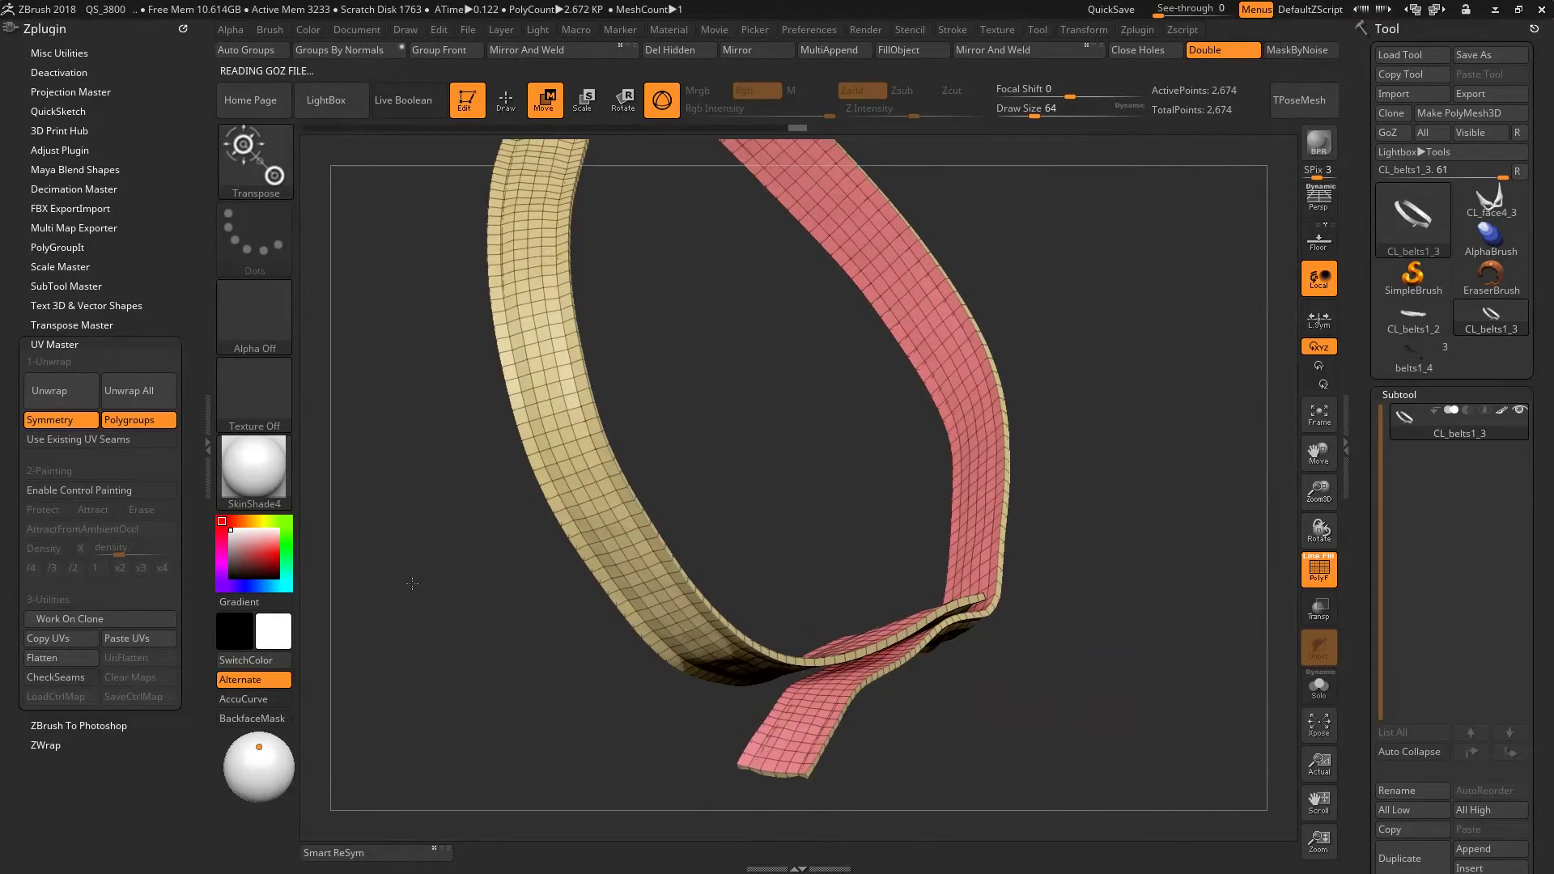
- Enable UV Master control painting in Protect mode and fill the whole belt with the red protect color
{"action": "left_click", "coordinate": [139, 490]}
{"action": "right_click_drag", "start_coordinate": [649, 589], "coordinate": [854, 424], "text": "ctrl"}
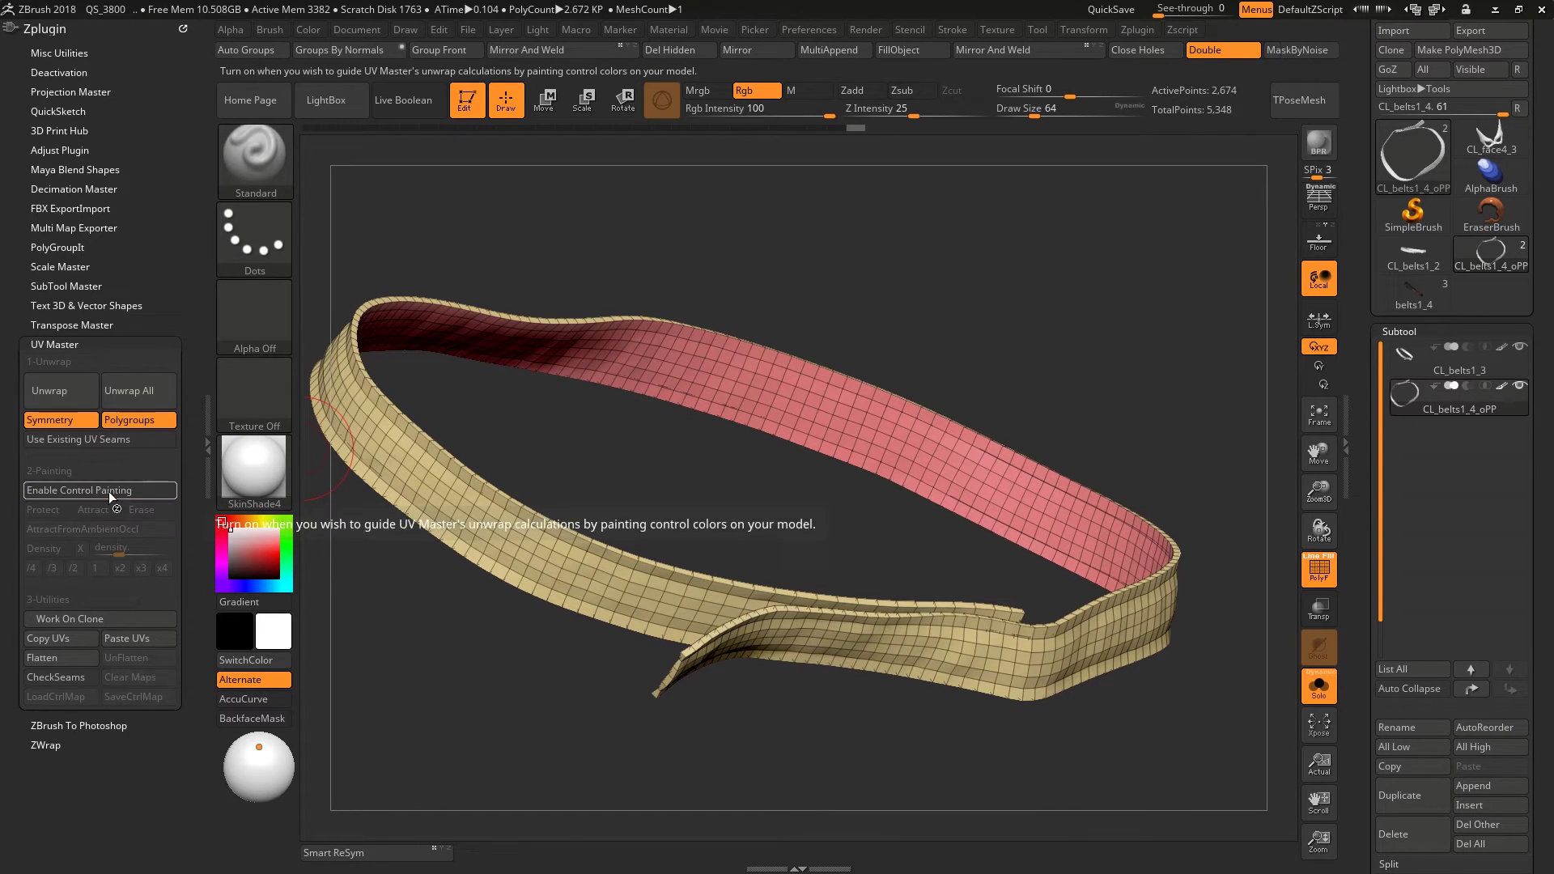
{"action": "left_click", "coordinate": [51, 510]}
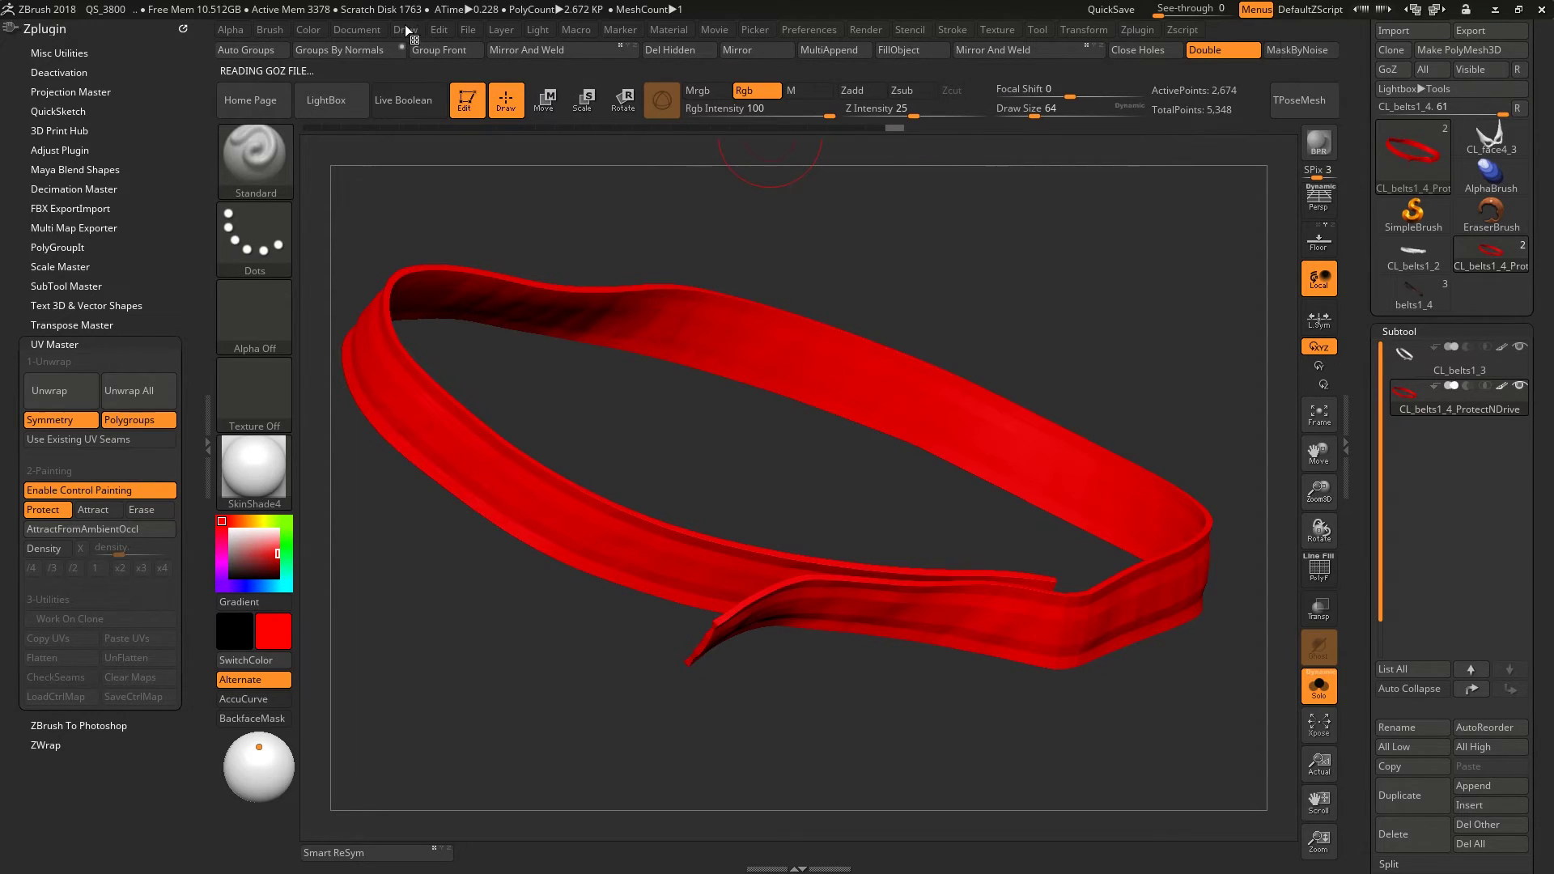
{"action": "left_click", "coordinate": [299, 31]}
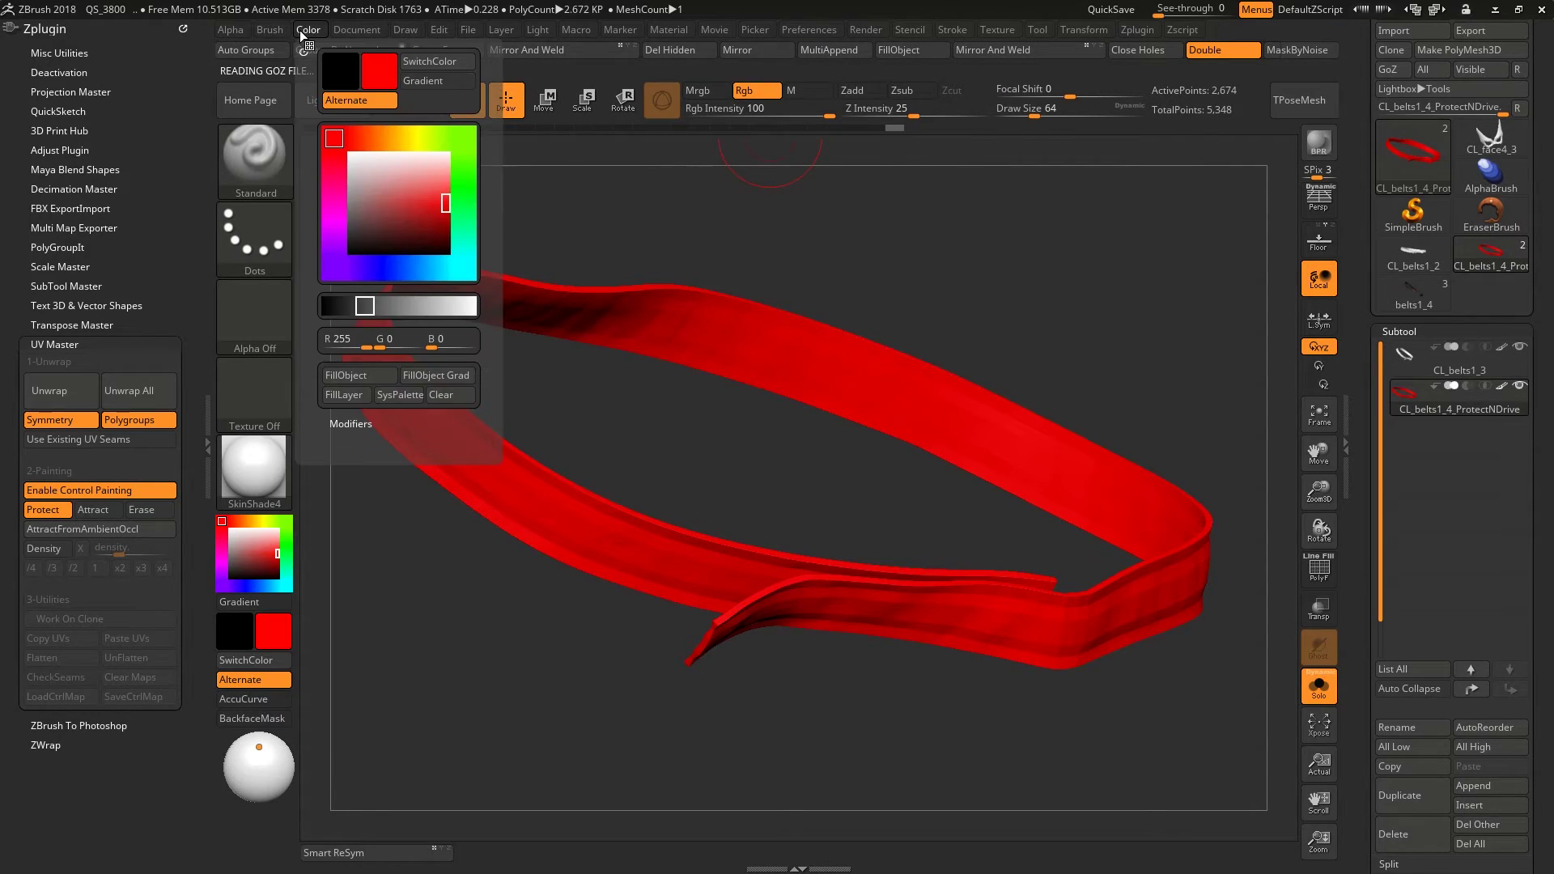
{"action": "left_click", "coordinate": [361, 377]}
- Display the polyframe over the red belt and examine the edge loops around its two ends
{"action": "mouse_move", "coordinate": [816, 478]}
{"action": "right_mouse_down", "text": "ctrl"}
{"action": "mouse_move", "coordinate": [743, 665]}
{"action": "mouse_move", "coordinate": [724, 629]}
{"action": "mouse_move", "coordinate": [656, 721]}
{"action": "mouse_move", "coordinate": [777, 656]}
{"action": "mouse_move", "coordinate": [905, 620]}
{"action": "mouse_move", "coordinate": [881, 658]}
{"action": "mouse_move", "coordinate": [787, 604]}
{"action": "mouse_move", "coordinate": [822, 619]}
{"action": "right_mouse_up", "text": "ctrl"}
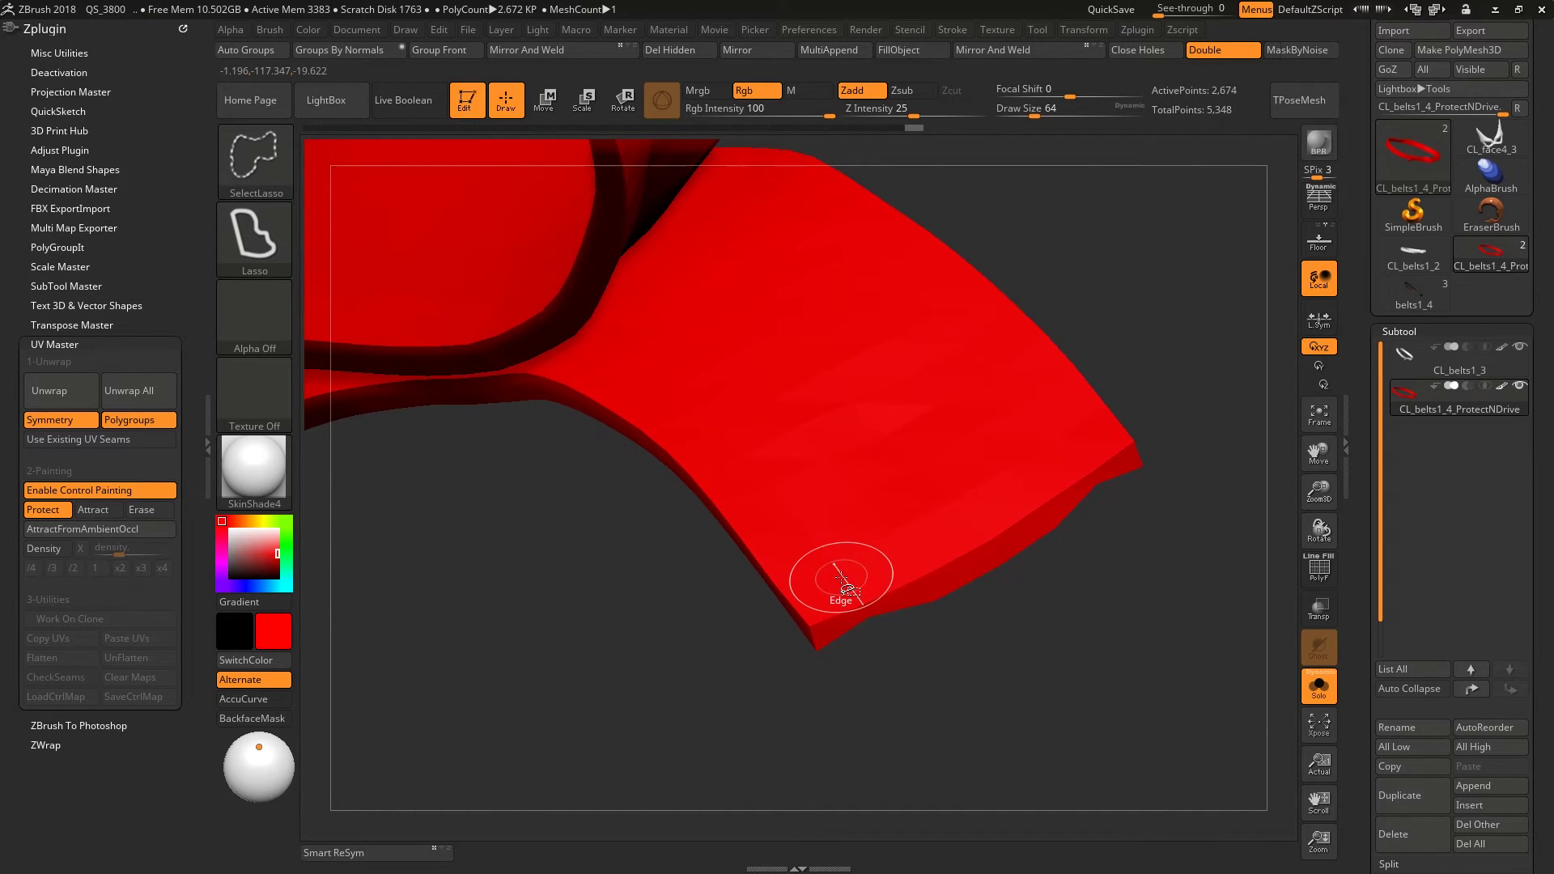
{"action": "left_click", "coordinate": [841, 577], "text": "ctrl+shift"}
{"action": "left_click", "coordinate": [917, 674], "text": "ctrl+shift"}
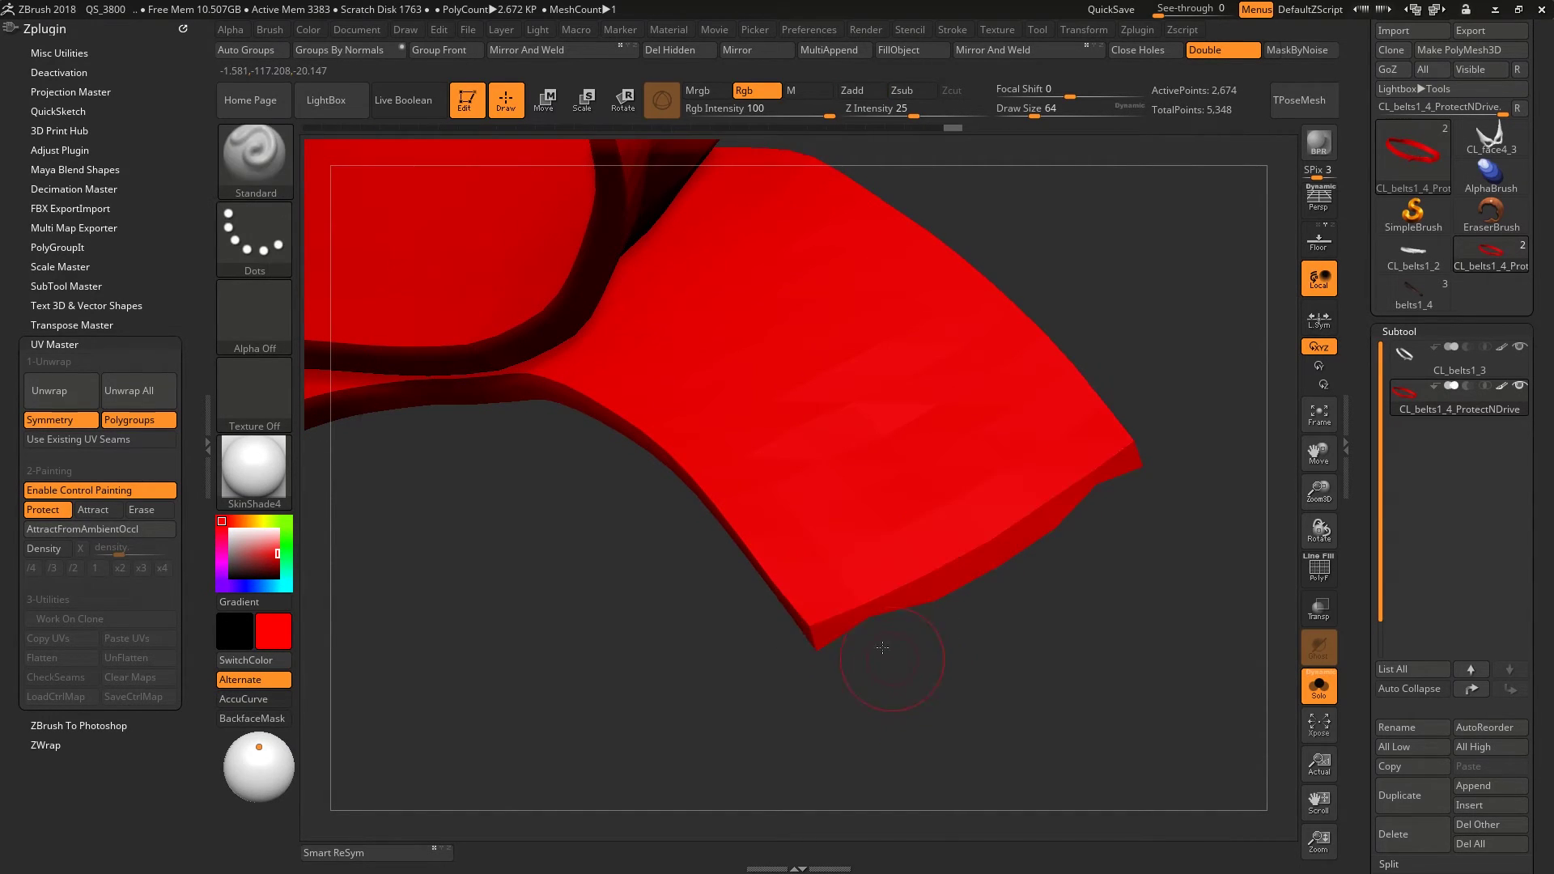
{"action": "right_click_drag", "start_coordinate": [894, 648], "coordinate": [866, 598]}
{"action": "key", "text": "shift+f"}
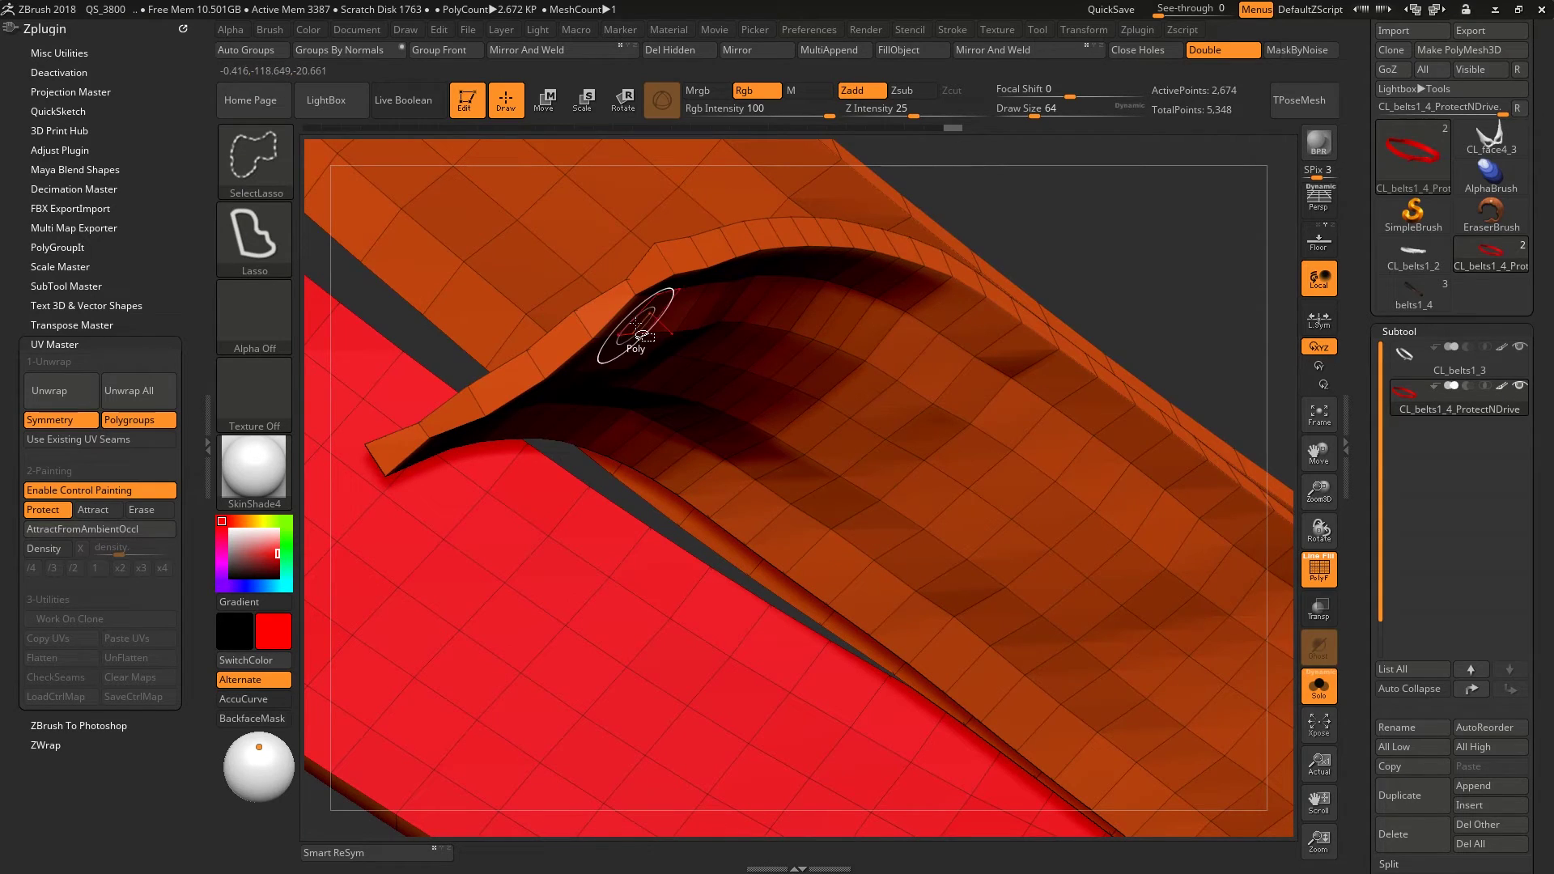
{"action": "left_click", "coordinate": [659, 258], "text": "ctrl+shift"}
{"action": "right_click_drag", "start_coordinate": [883, 393], "coordinate": [426, 127], "text": "ctrl"}
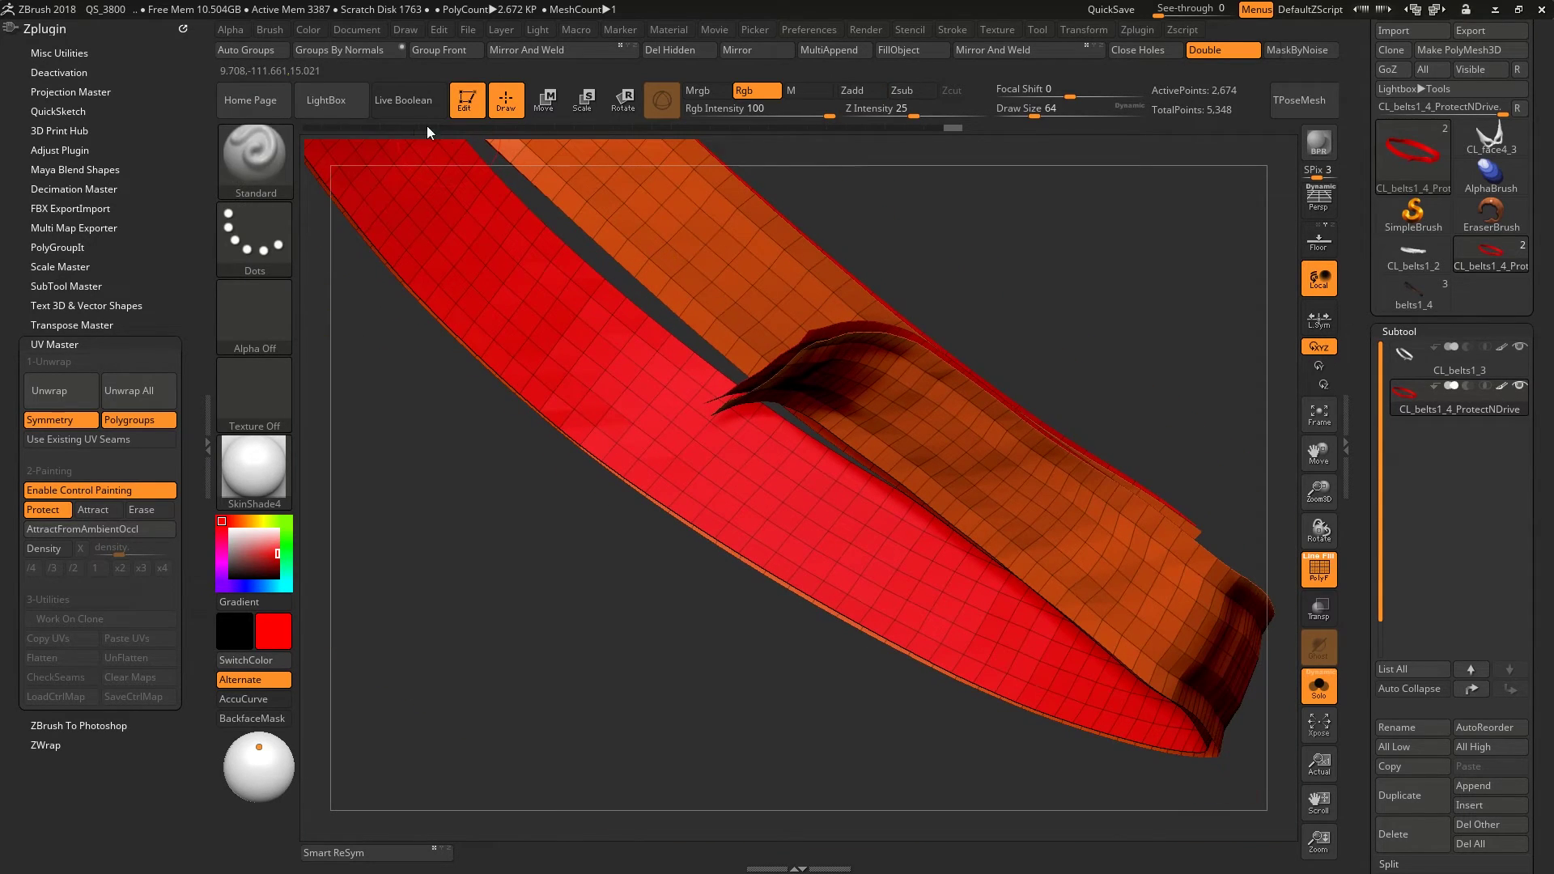
{"action": "right_click_drag", "start_coordinate": [704, 427], "coordinate": [696, 479], "text": "ctrl"}
{"action": "left_click", "coordinate": [600, 559], "text": "ctrl+shift"}
{"action": "mouse_move", "coordinate": [600, 558]}
{"action": "right_mouse_down"}
{"action": "mouse_move", "coordinate": [960, 506]}
{"action": "mouse_move", "coordinate": [846, 463]}
{"action": "mouse_move", "coordinate": [808, 531]}
{"action": "mouse_move", "coordinate": [979, 715]}
{"action": "mouse_move", "coordinate": [407, 453]}
{"action": "right_mouse_up"}
{"action": "left_click_drag", "start_coordinate": [407, 453], "coordinate": [874, 538]}
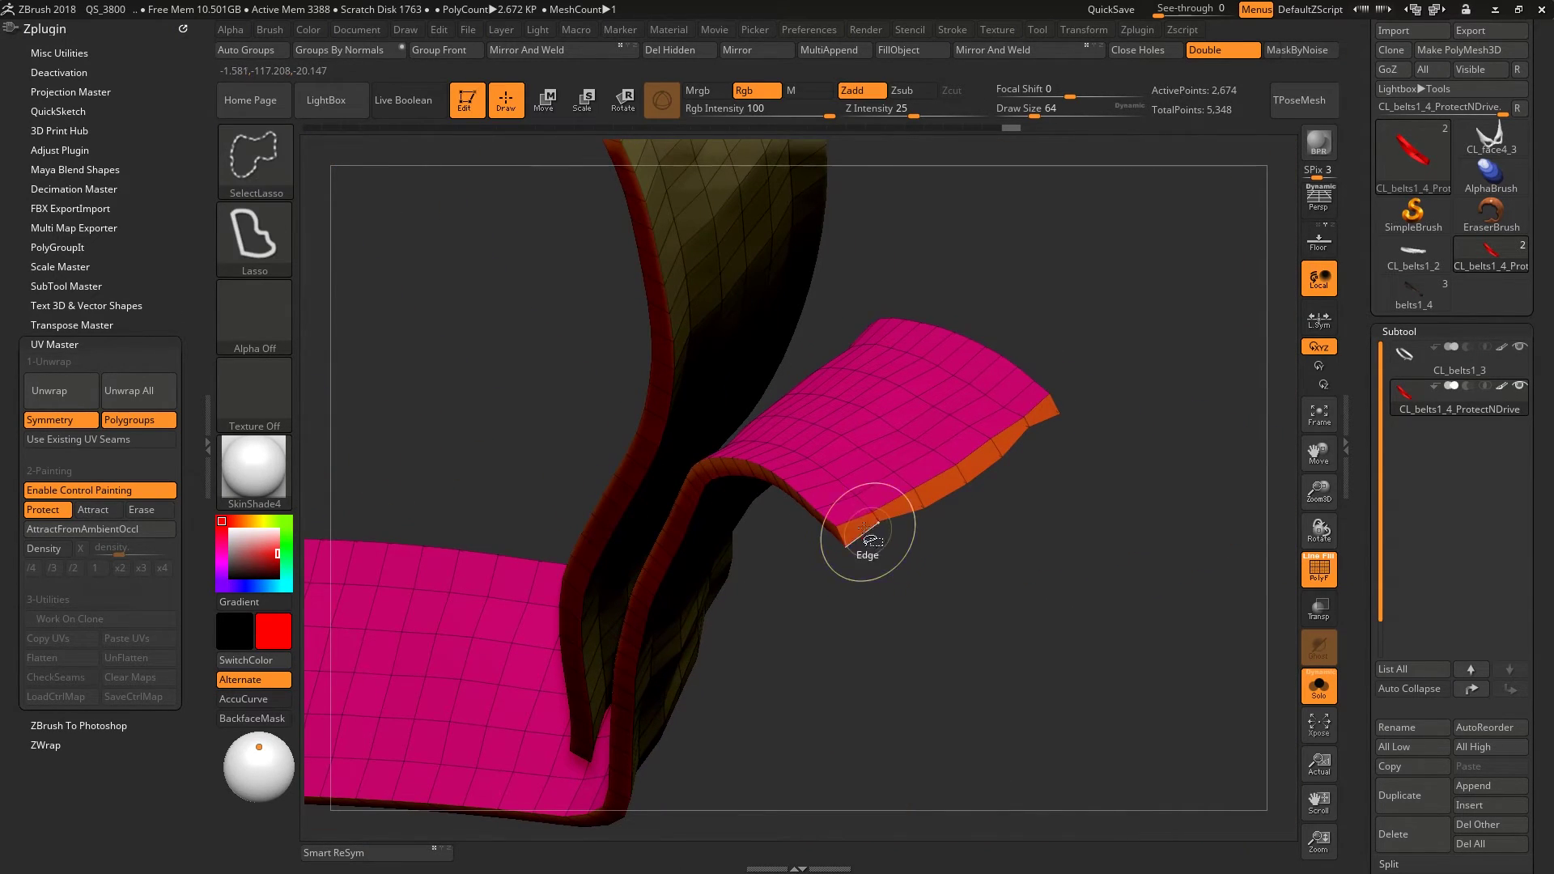
- Hide the border loops around the belt's edges and isolate the narrow edge strips
{"action": "left_click", "coordinate": [852, 519], "text": "ctrl+shift"}
{"action": "left_click", "coordinate": [836, 528], "text": "ctrl+shift"}
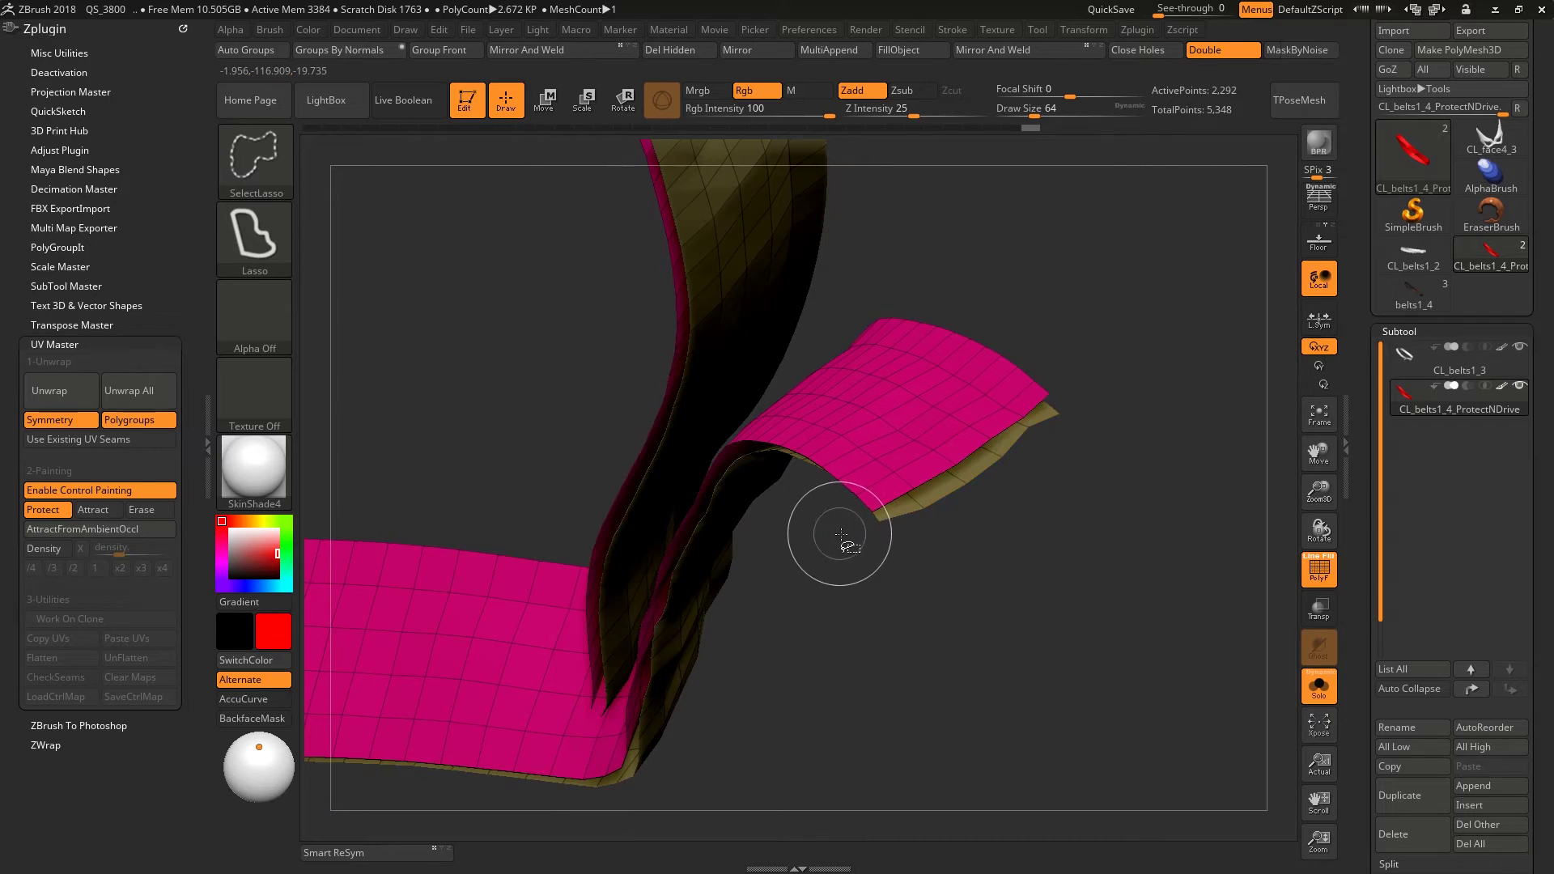
{"action": "left_click", "coordinate": [1004, 527], "text": "ctrl+shift"}
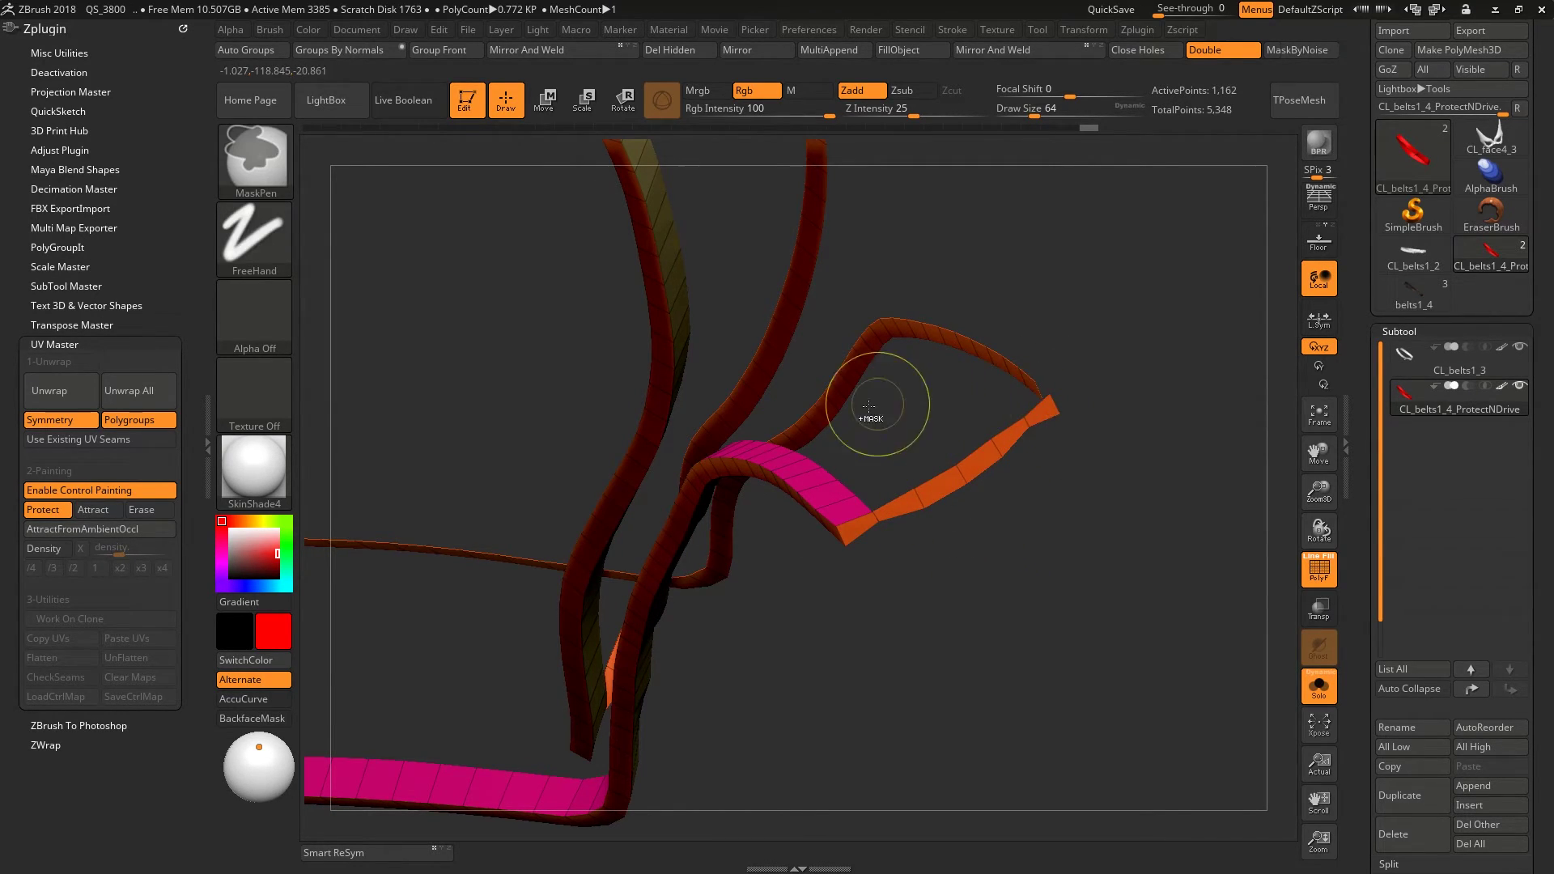
- Hide the surplus edge loops beside the border strip, checking the remaining selection by inverting the visibility and back
{"action": "left_click_drag", "start_coordinate": [874, 409], "coordinate": [955, 573]}
{"action": "key", "text": "ctrl+shift"}
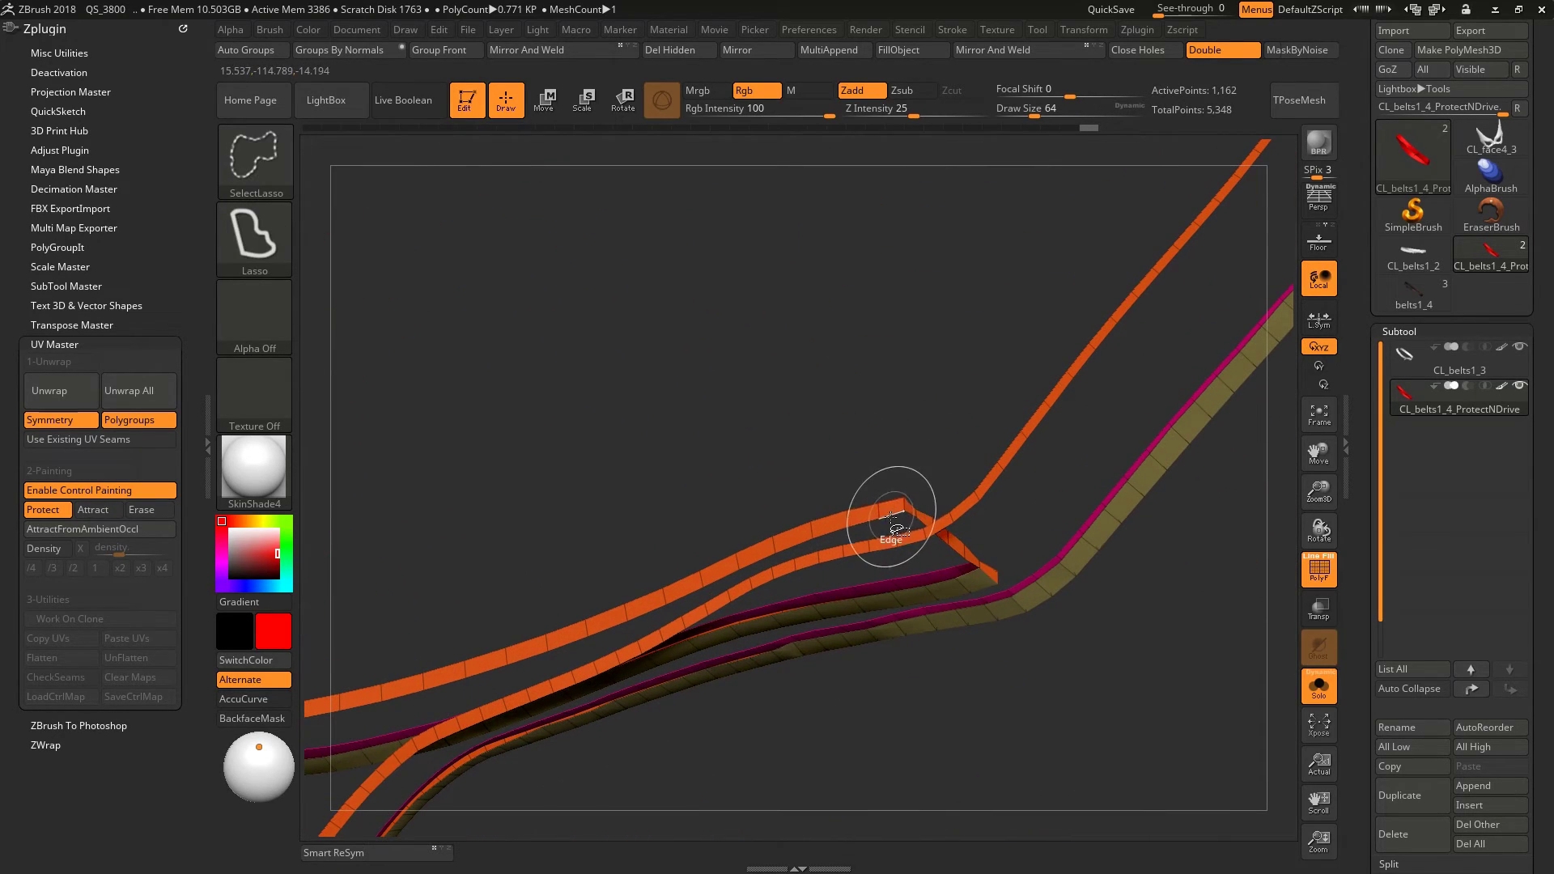
{"action": "left_click", "coordinate": [876, 512], "text": "ctrl+shift"}
{"action": "right_click_drag", "start_coordinate": [841, 494], "coordinate": [789, 573], "text": "ctrl"}
{"action": "left_click_drag", "start_coordinate": [791, 573], "coordinate": [780, 514]}
{"action": "key", "text": "ctrl+shift"}
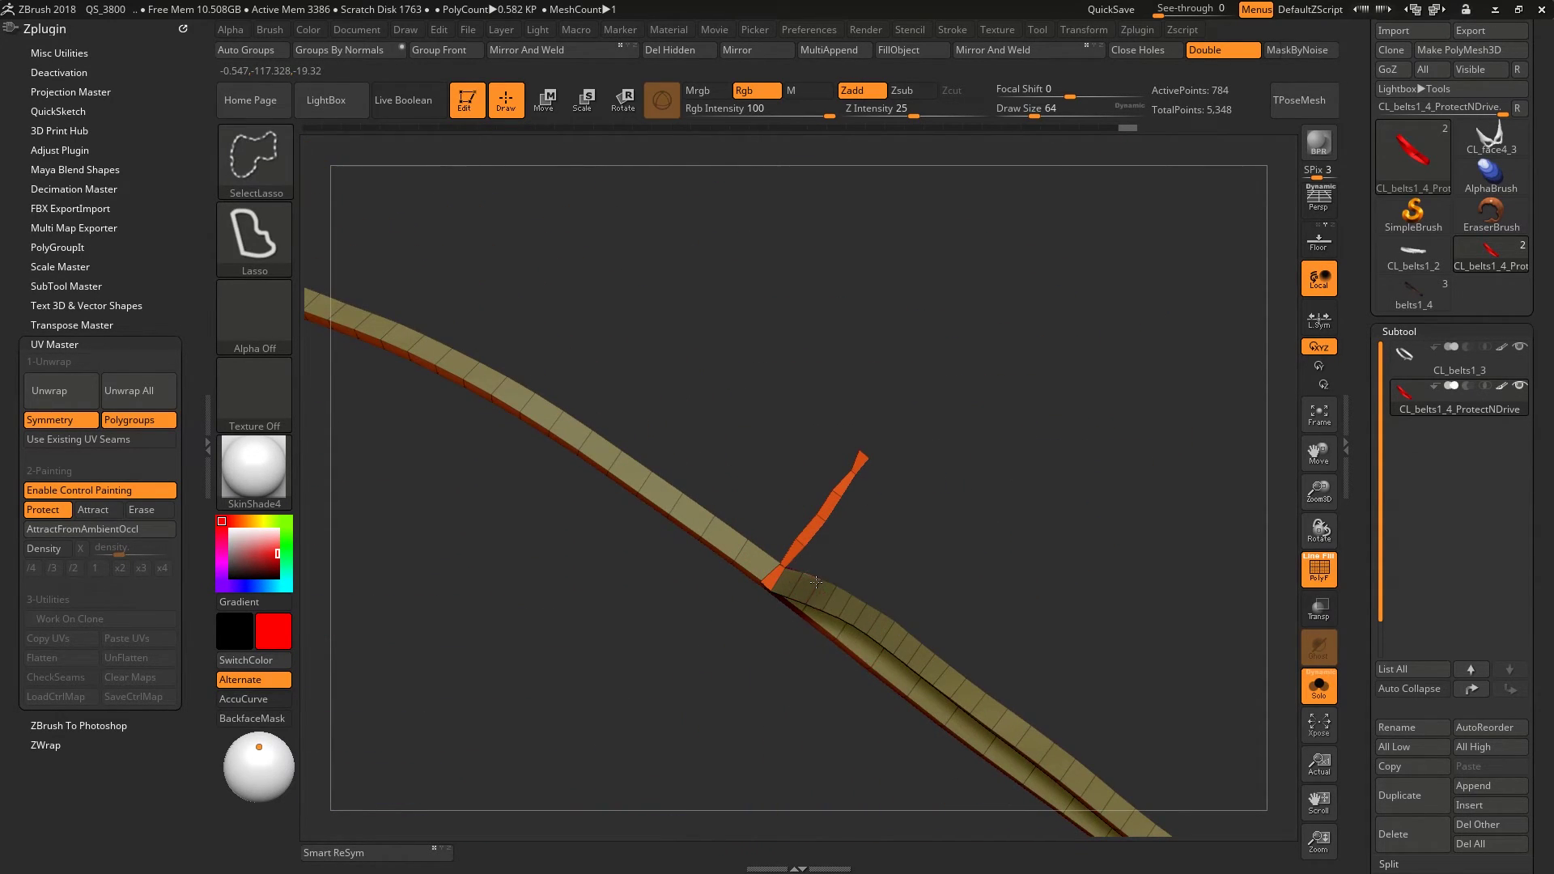
{"action": "left_click", "coordinate": [816, 582], "text": "ctrl+shift"}
{"action": "right_click_drag", "start_coordinate": [892, 613], "coordinate": [997, 640]}
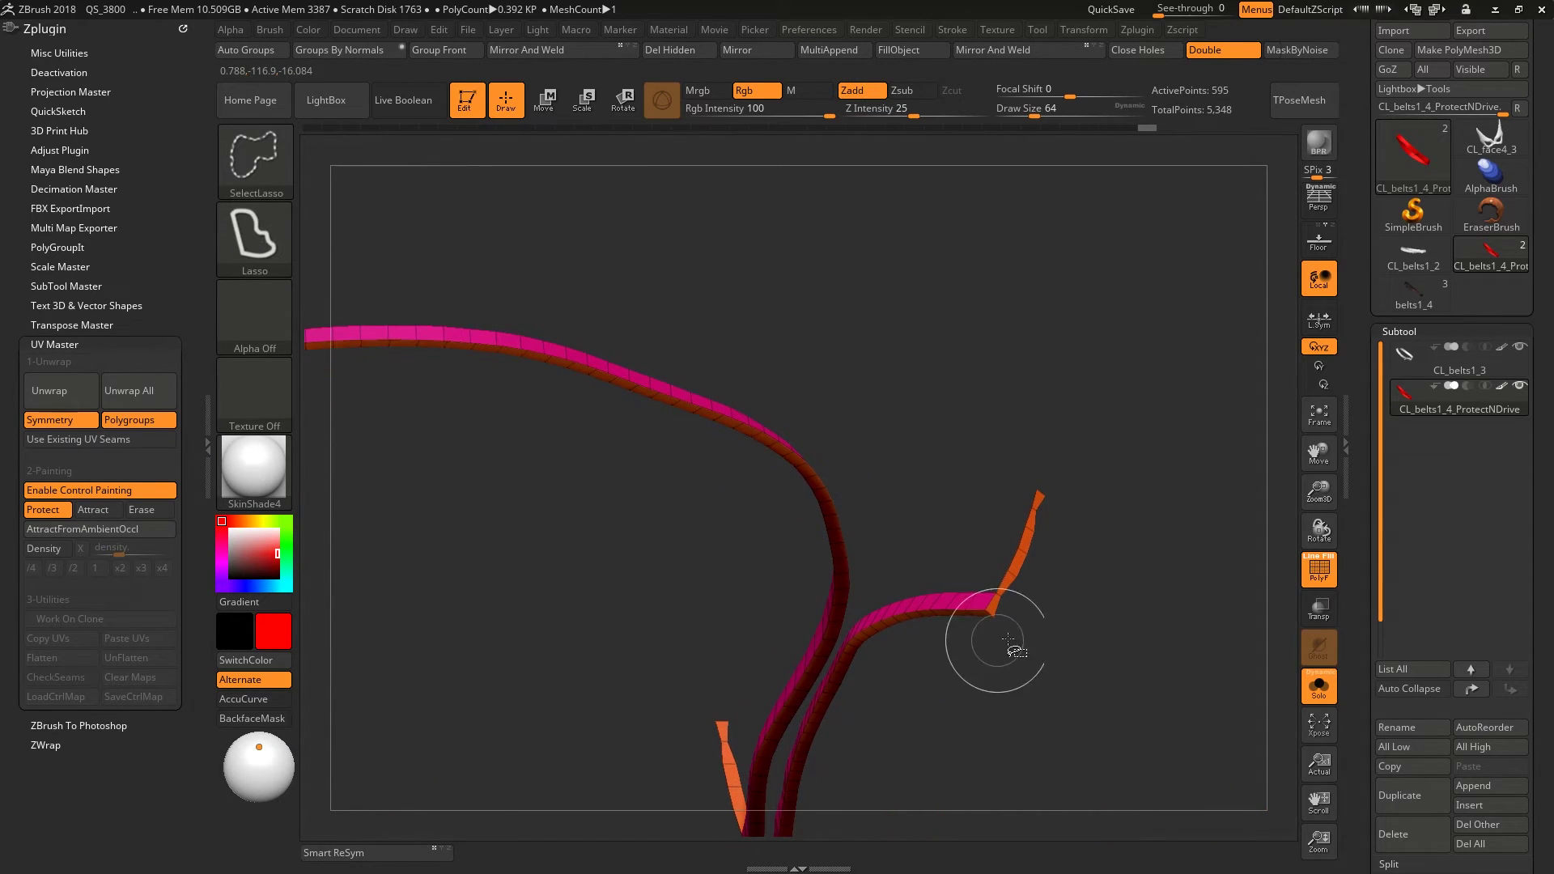
{"action": "left_click_drag", "start_coordinate": [1008, 640], "coordinate": [1031, 576], "text": "ctrl+shift"}
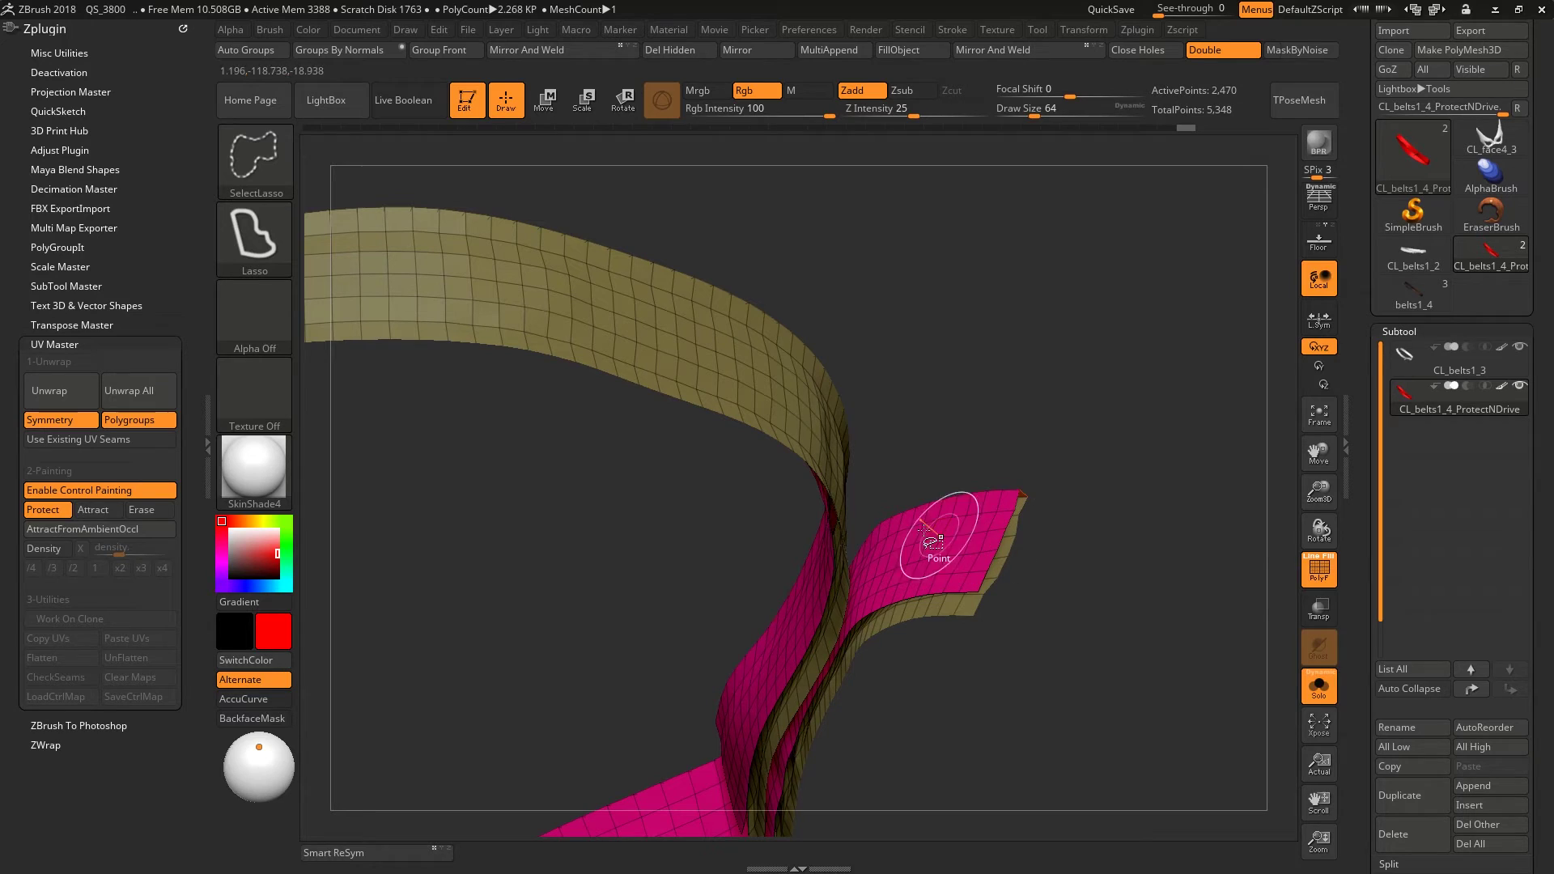
{"action": "mouse_move", "coordinate": [945, 530]}
{"action": "right_mouse_down", "text": "ctrl"}
{"action": "mouse_move", "coordinate": [938, 453]}
{"action": "mouse_move", "coordinate": [1038, 471]}
{"action": "right_mouse_up", "text": "ctrl"}
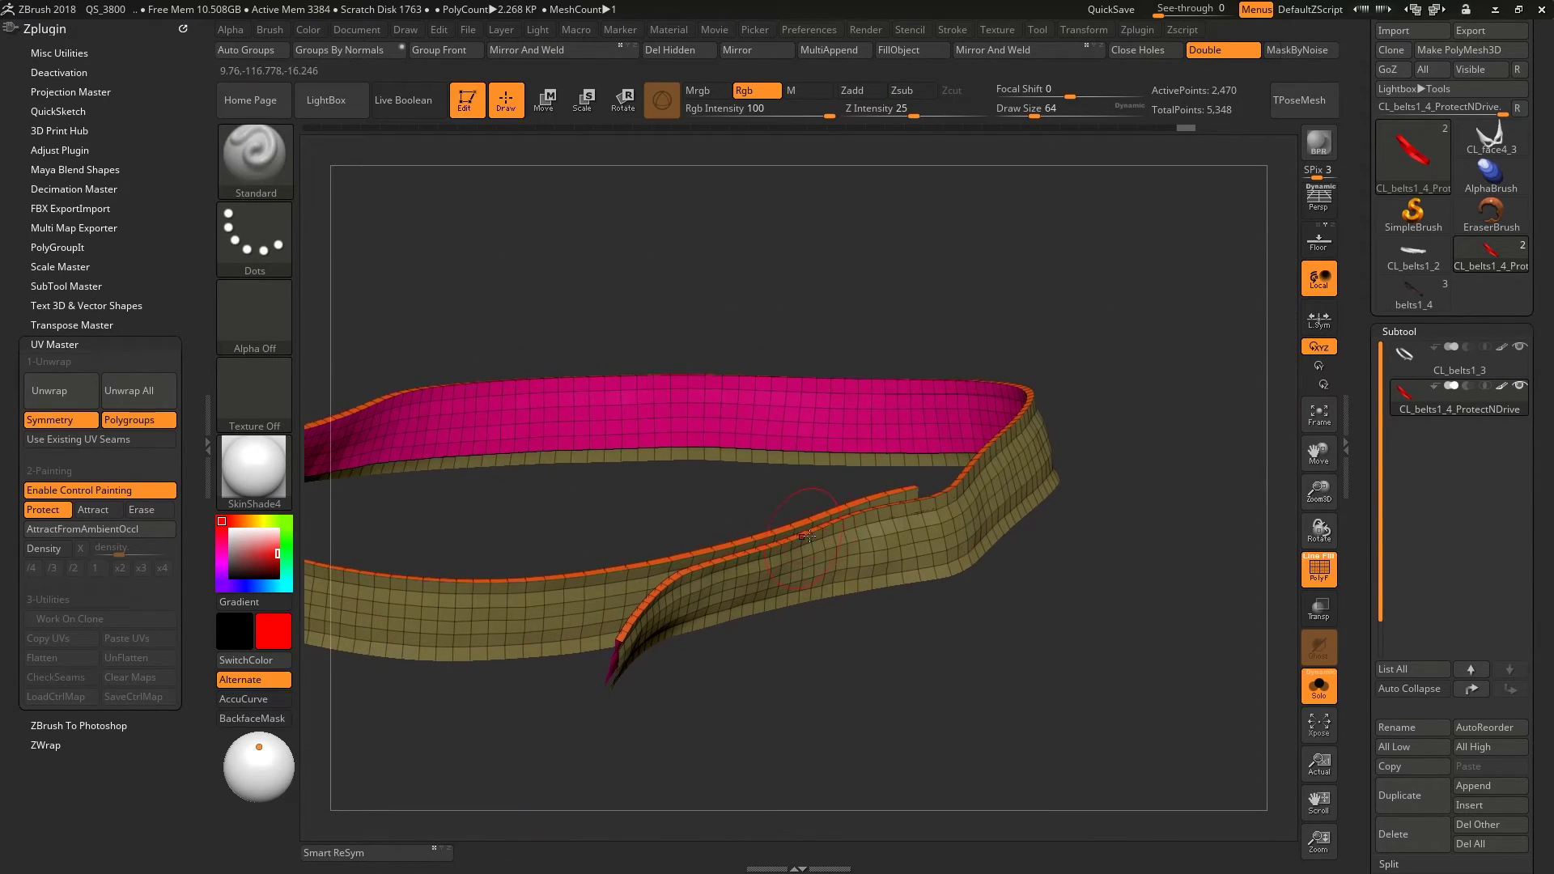
{"action": "left_click_drag", "start_coordinate": [964, 622], "coordinate": [995, 648], "text": "ctrl+shift"}
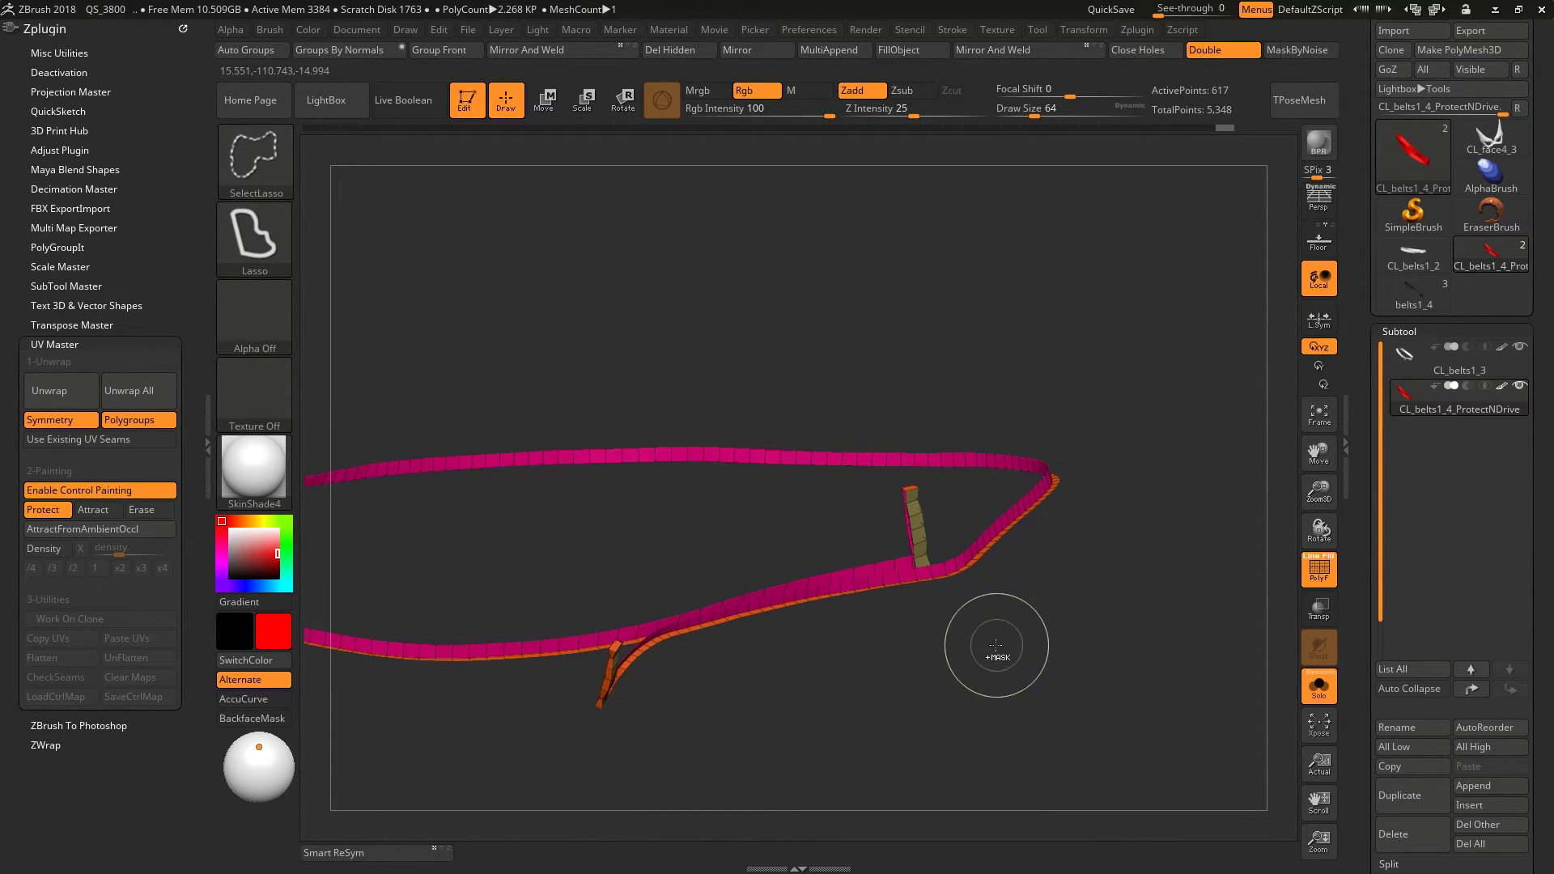
- Hide the leftover polygons at the belt's ends and assign the remaining visible edge strip its own polygroup
{"action": "mouse_move", "coordinate": [937, 628]}
{"action": "right_mouse_down", "text": "ctrl"}
{"action": "mouse_move", "coordinate": [977, 609]}
{"action": "mouse_move", "coordinate": [1044, 654]}
{"action": "mouse_move", "coordinate": [925, 648]}
{"action": "right_mouse_up", "text": "ctrl"}
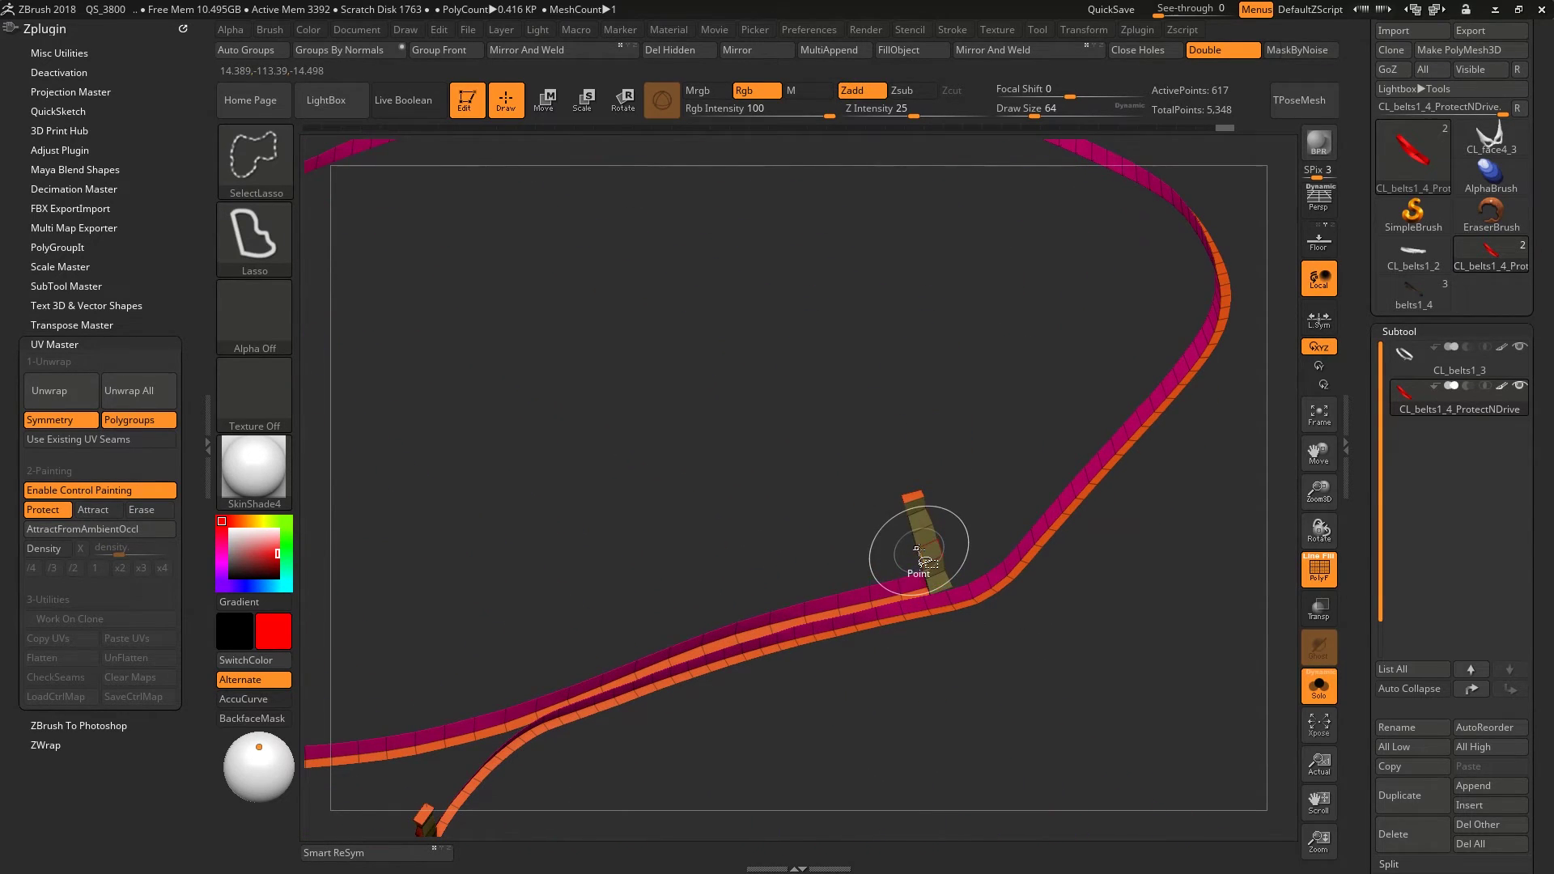
{"action": "left_click_drag", "start_coordinate": [946, 574], "coordinate": [916, 639]}
{"action": "mouse_move", "coordinate": [873, 578]}
{"action": "right_mouse_down", "text": "ctrl"}
{"action": "mouse_move", "coordinate": [978, 641]}
{"action": "mouse_move", "coordinate": [907, 577]}
{"action": "right_mouse_up", "text": "ctrl"}
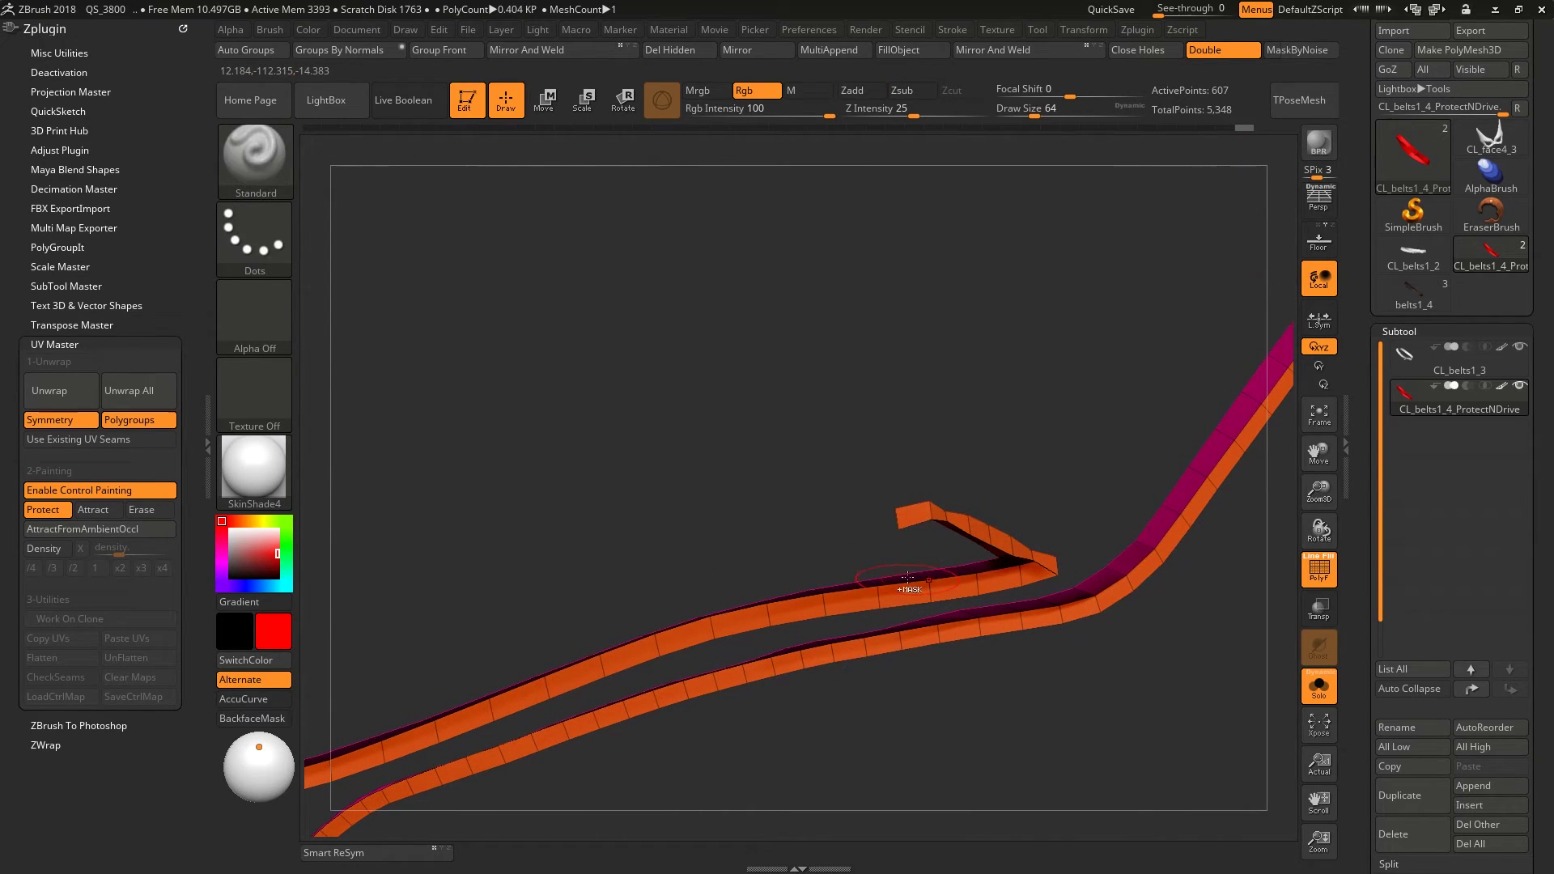
{"action": "mouse_move", "coordinate": [878, 540]}
{"action": "left_mouse_down"}
{"action": "mouse_move", "coordinate": [846, 555]}
{"action": "mouse_move", "coordinate": [842, 600]}
{"action": "mouse_move", "coordinate": [804, 635]}
{"action": "left_mouse_up"}
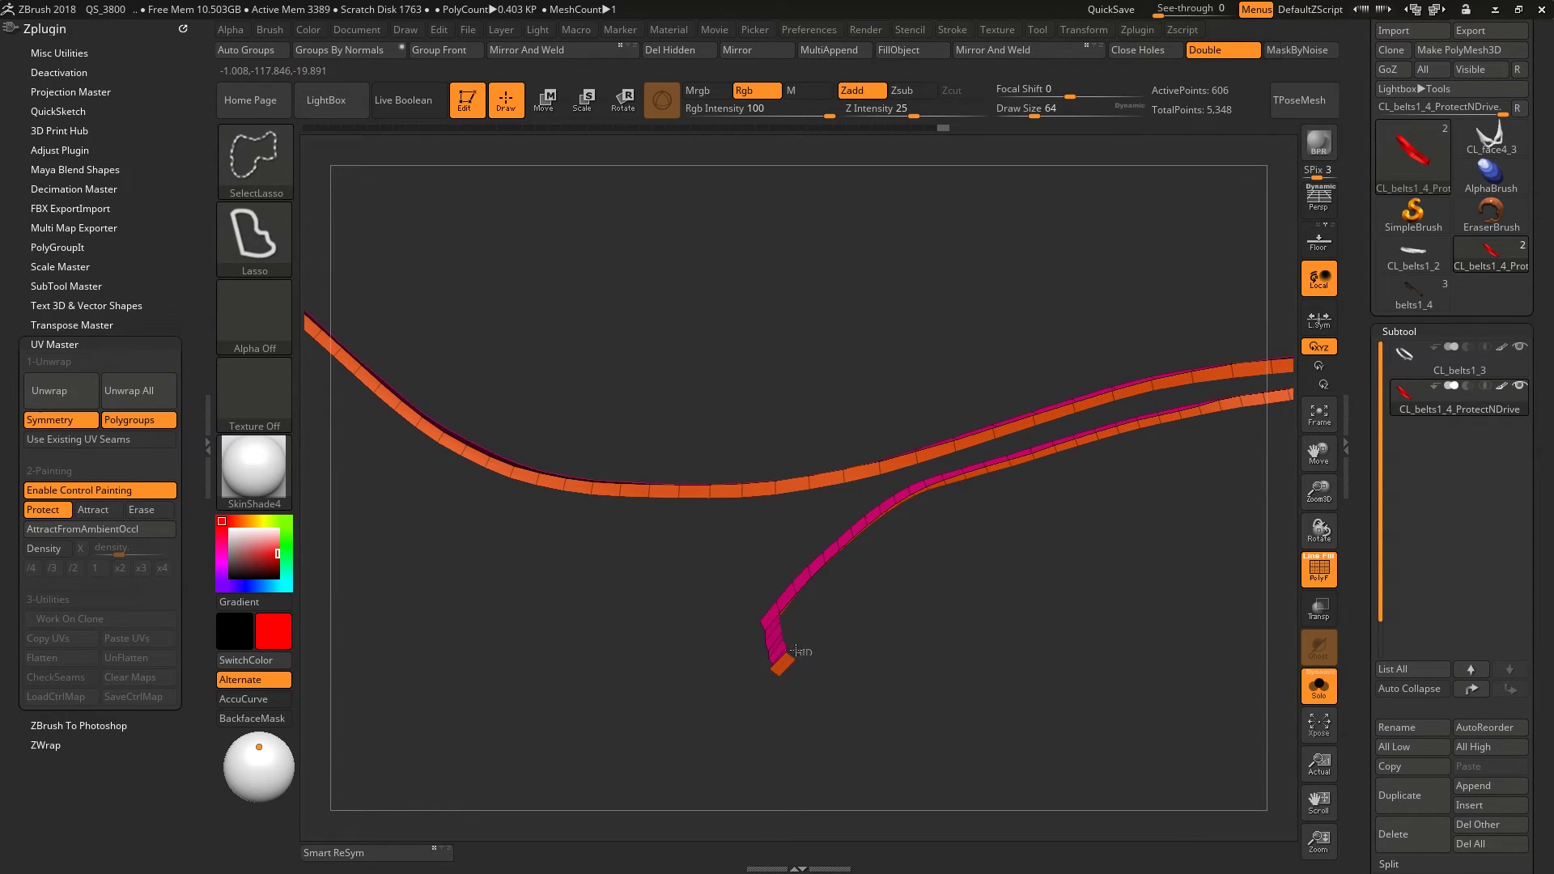
{"action": "right_click_drag", "start_coordinate": [863, 668], "coordinate": [910, 603], "text": "ctrl"}
{"action": "key", "text": "ctrl+w"}
- Show the whole belt with everything masked except the new edge strip, and set the draw size to 23
{"action": "left_click_drag", "start_coordinate": [911, 604], "coordinate": [947, 623]}
{"action": "mouse_move", "coordinate": [916, 639]}
{"action": "right_mouse_down", "text": "ctrl"}
{"action": "mouse_move", "coordinate": [963, 655]}
{"action": "mouse_move", "coordinate": [888, 652]}
{"action": "right_mouse_up", "text": "ctrl"}
{"action": "left_click", "coordinate": [920, 648], "text": "ctrl+shift"}
{"action": "mouse_move", "coordinate": [889, 653]}
{"action": "left_mouse_down"}
{"action": "mouse_move", "coordinate": [834, 631]}
{"action": "mouse_move", "coordinate": [889, 685]}
{"action": "mouse_move", "coordinate": [953, 677]}
{"action": "mouse_move", "coordinate": [919, 645]}
{"action": "mouse_move", "coordinate": [860, 673]}
{"action": "mouse_move", "coordinate": [860, 591]}
{"action": "left_mouse_up"}
{"action": "left_click", "coordinate": [745, 660], "text": "ctrl+shift"}
{"action": "left_click", "coordinate": [945, 658], "text": "ctrl+shift"}
{"action": "key", "text": "space"}
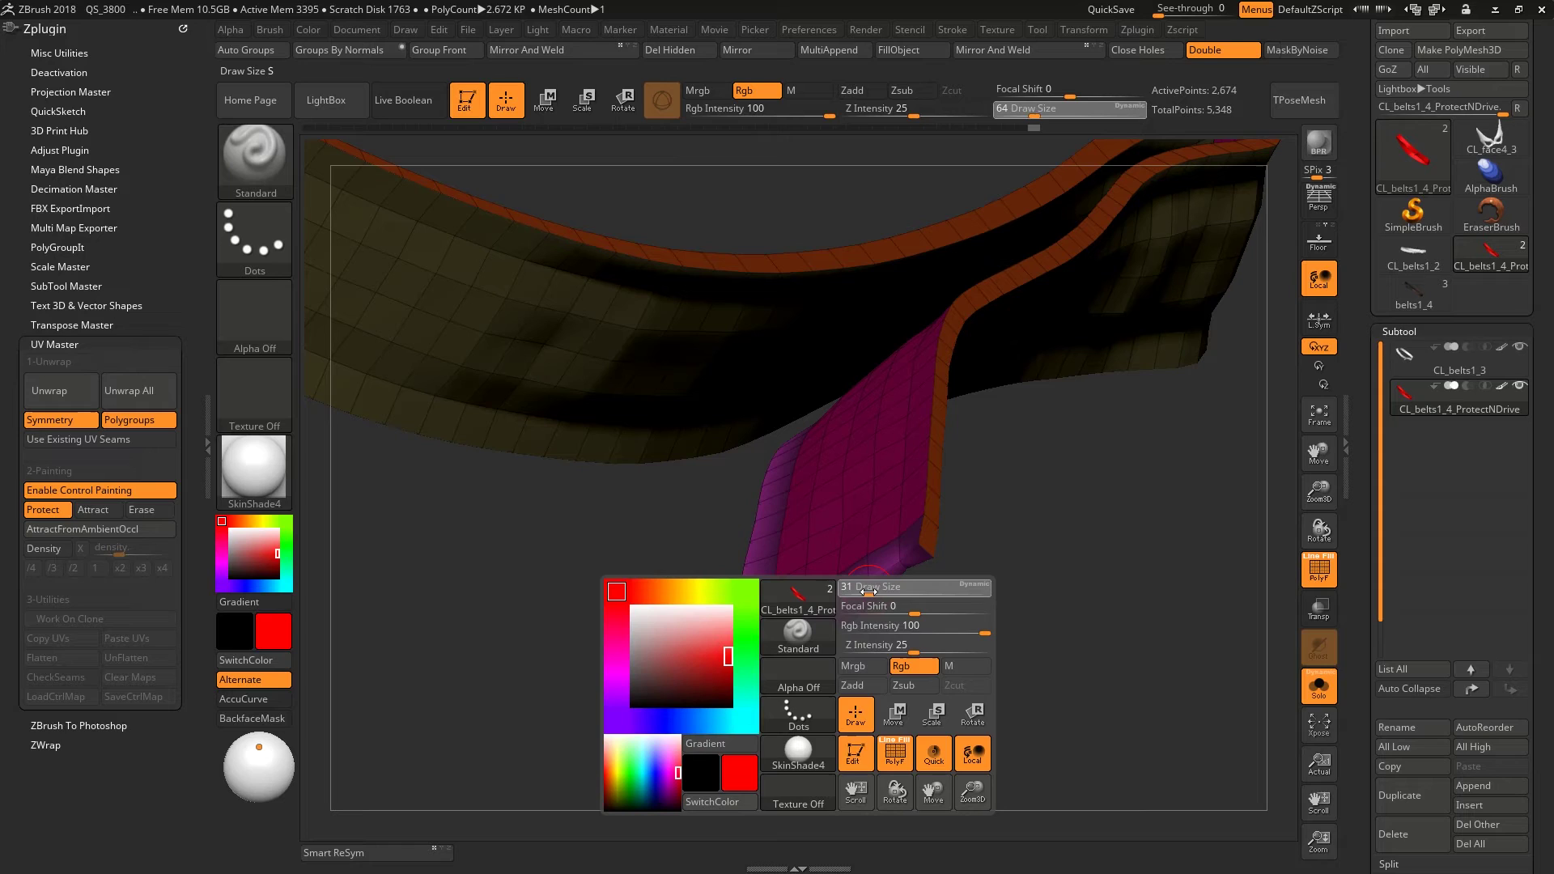
{"action": "key", "text": "ctrl"}
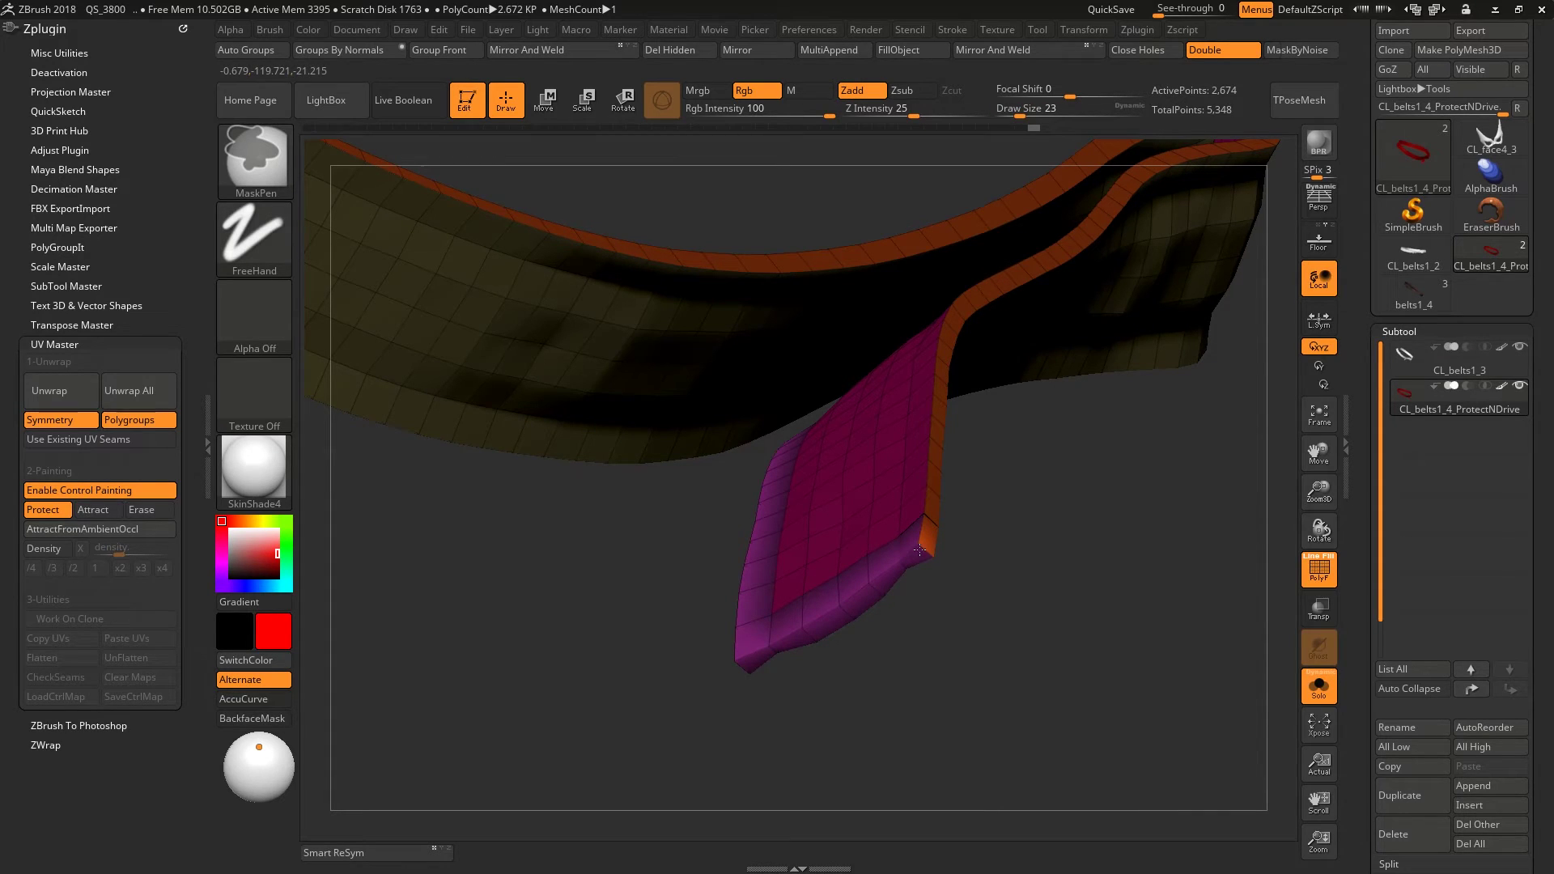
- Switch control painting to Attract, fill the unmasked edge strip with blue and clear the mask
{"action": "mouse_move", "coordinate": [968, 585]}
{"action": "right_mouse_down", "text": "ctrl"}
{"action": "mouse_move", "coordinate": [955, 526]}
{"action": "mouse_move", "coordinate": [995, 598]}
{"action": "right_mouse_up", "text": "ctrl"}
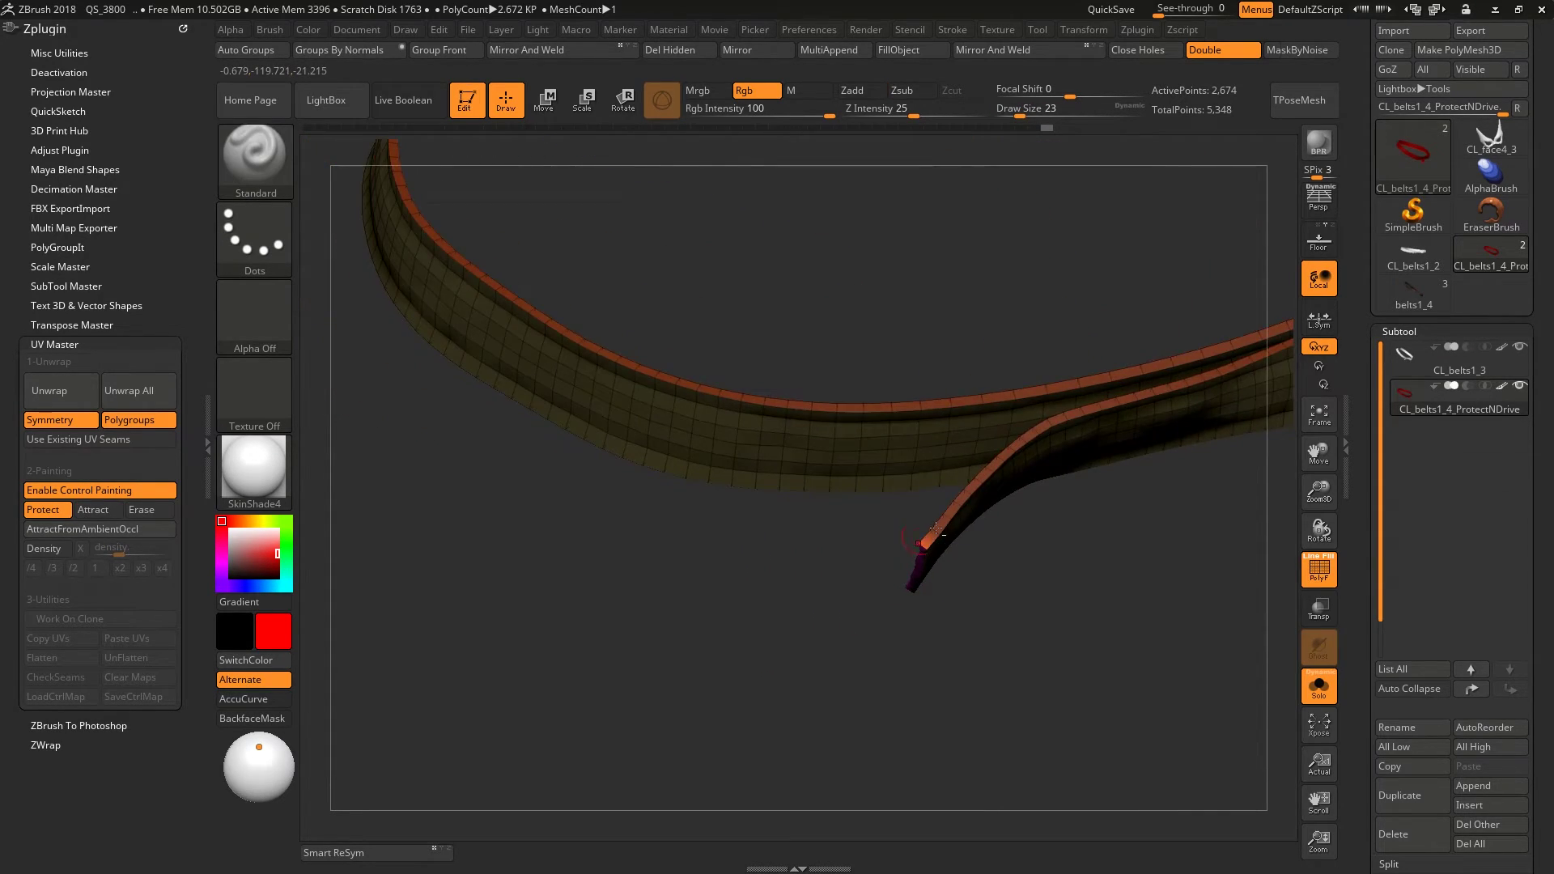
{"action": "mouse_move", "coordinate": [1197, 356]}
{"action": "right_mouse_down", "text": "alt"}
{"action": "mouse_move", "coordinate": [817, 494]}
{"action": "mouse_move", "coordinate": [793, 544]}
{"action": "mouse_move", "coordinate": [917, 477]}
{"action": "mouse_move", "coordinate": [753, 340]}
{"action": "right_mouse_up", "text": "alt"}
{"action": "left_click", "coordinate": [93, 510]}
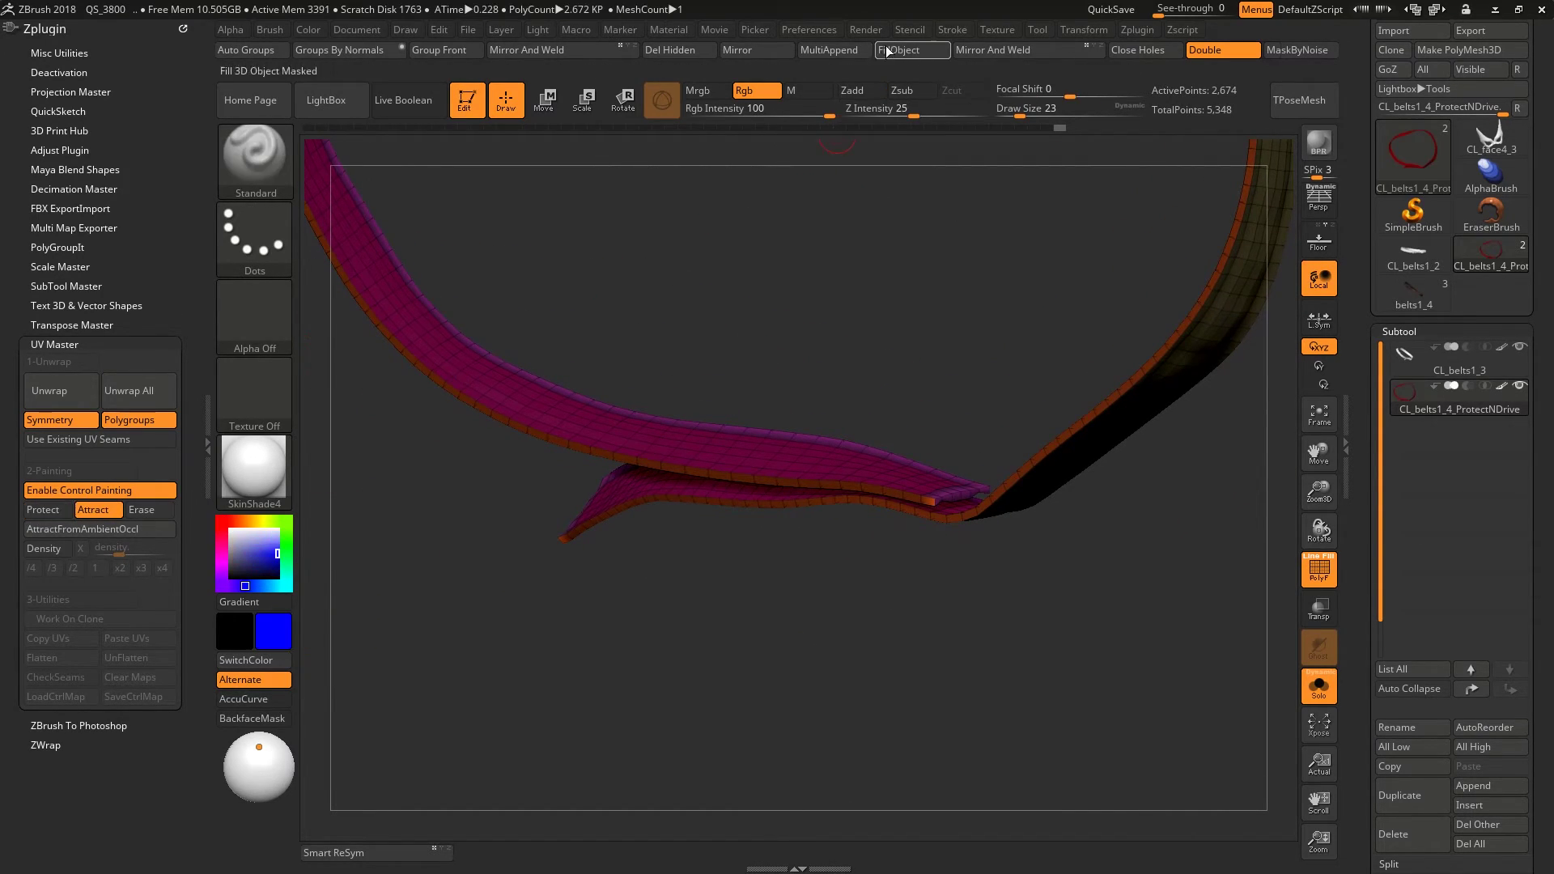
{"action": "left_click", "coordinate": [923, 51]}
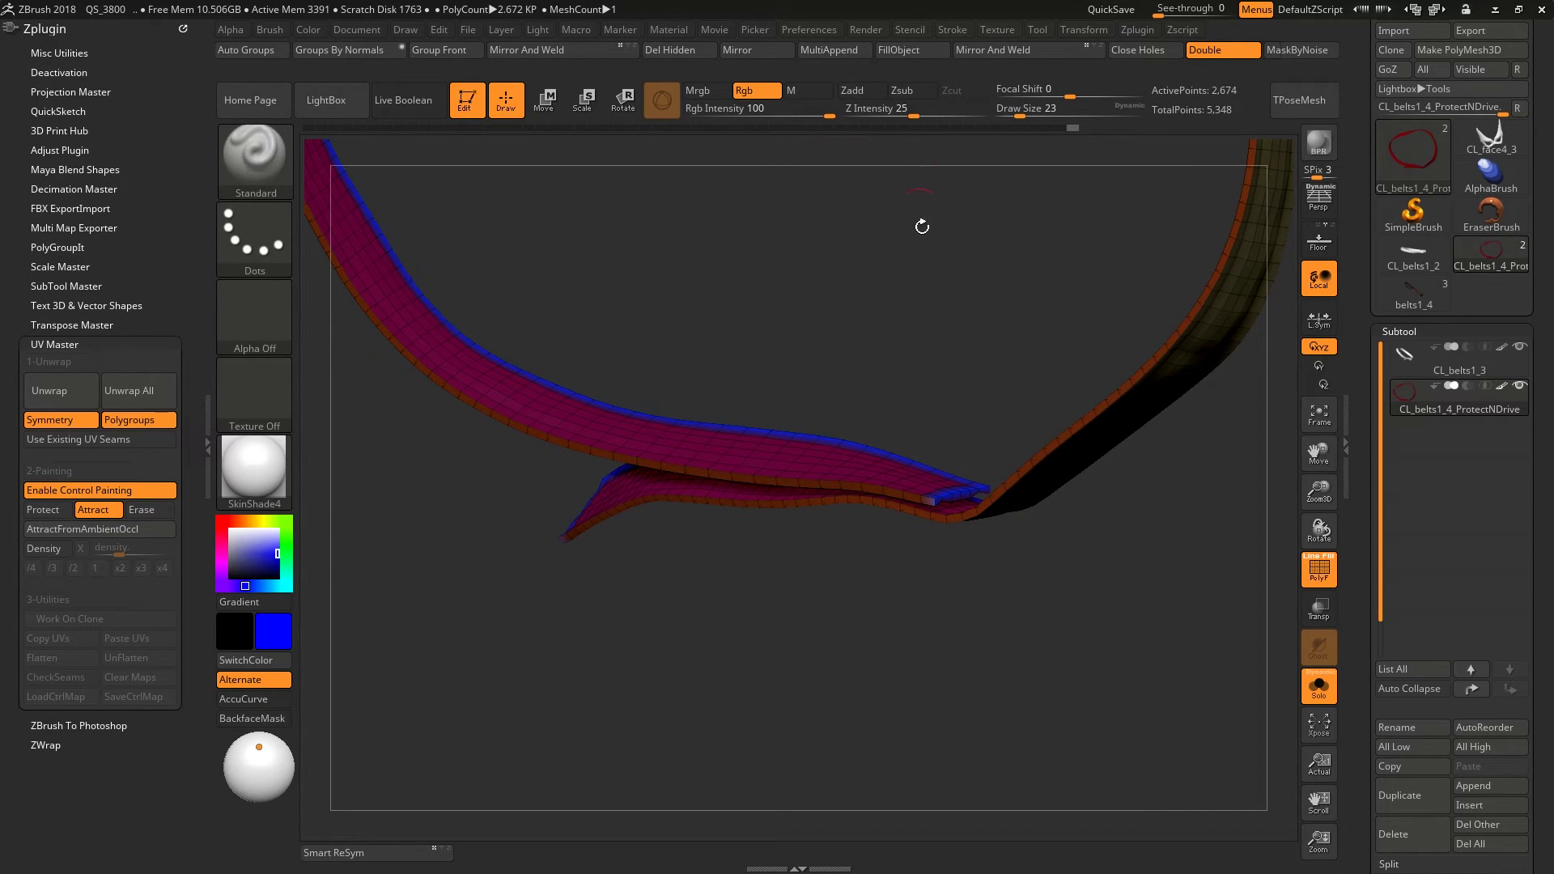
{"action": "left_click_drag", "start_coordinate": [922, 222], "coordinate": [880, 685]}
{"action": "right_click_drag", "start_coordinate": [842, 635], "coordinate": [833, 614]}
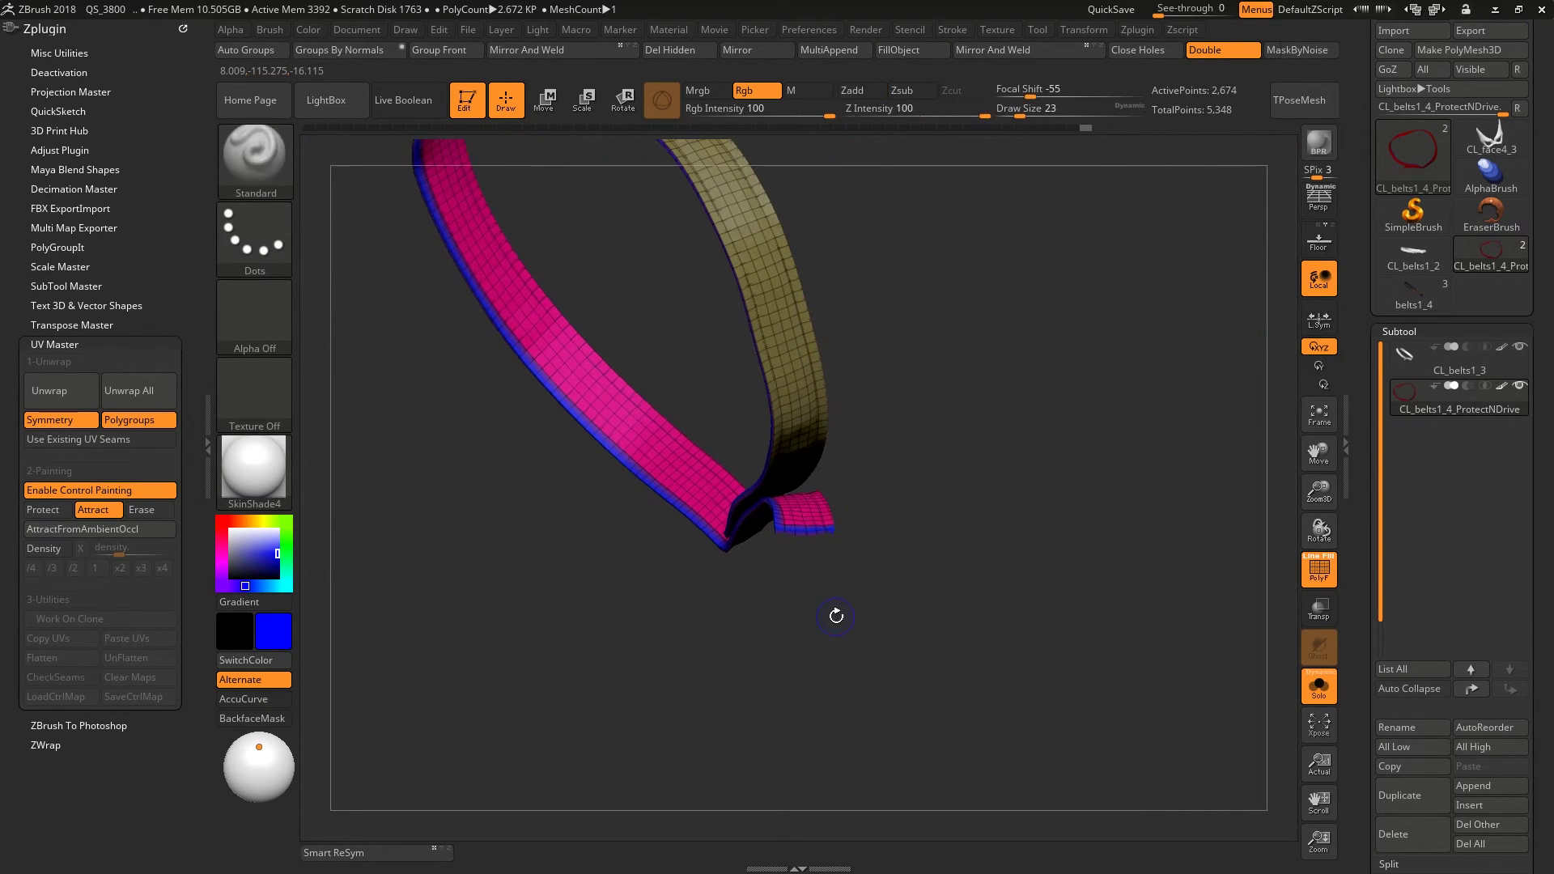
- Turn off the polyframe and inspect the red protect and blue attract areas along the belt's edges
{"action": "key", "text": "shift+f"}
{"action": "right_click_drag", "start_coordinate": [731, 551], "coordinate": [857, 609], "text": "ctrl"}
{"action": "right_click_drag", "start_coordinate": [857, 610], "coordinate": [929, 506]}
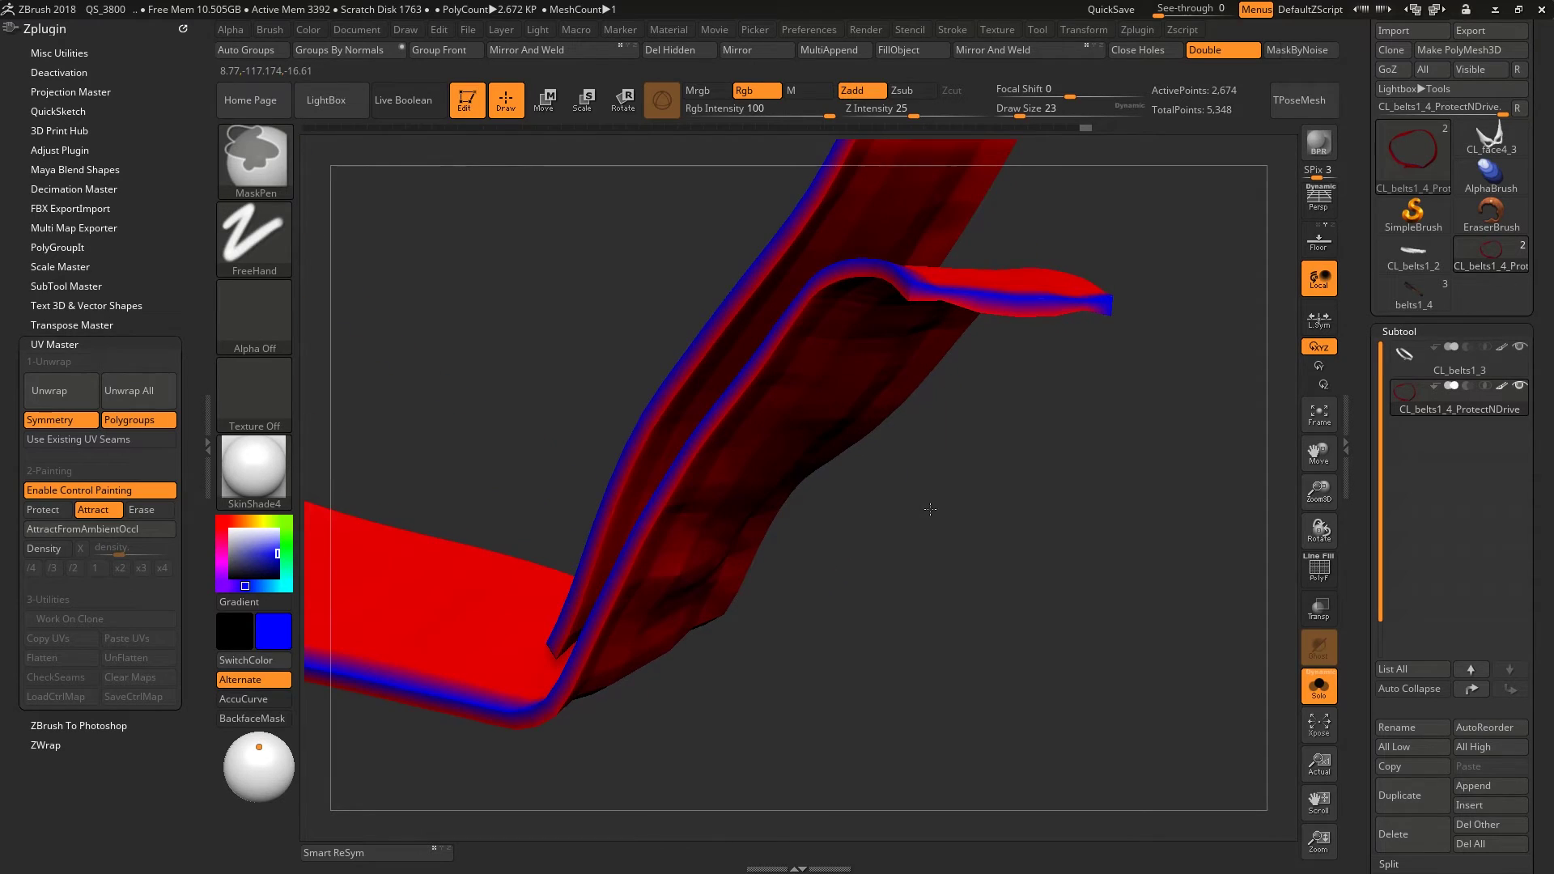
{"action": "right_click_drag", "start_coordinate": [913, 265], "coordinate": [938, 298], "text": "ctrl"}
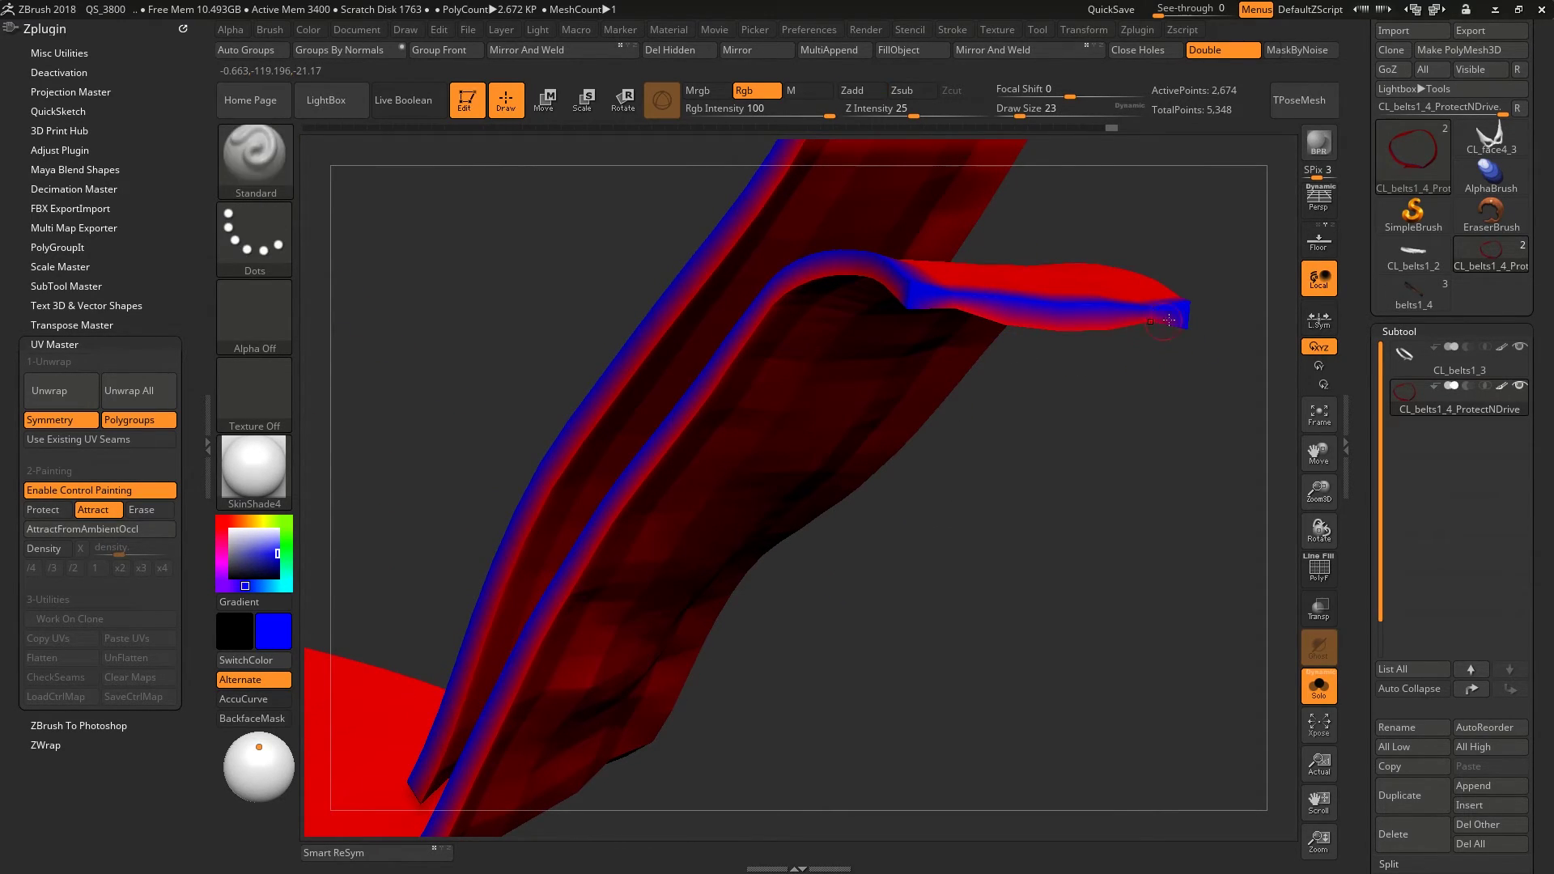
{"action": "mouse_move", "coordinate": [1065, 391]}
{"action": "left_mouse_down"}
{"action": "mouse_move", "coordinate": [540, 598]}
{"action": "mouse_move", "coordinate": [509, 527]}
{"action": "mouse_move", "coordinate": [502, 583]}
{"action": "mouse_move", "coordinate": [527, 562]}
{"action": "mouse_move", "coordinate": [415, 590]}
{"action": "mouse_move", "coordinate": [492, 510]}
{"action": "mouse_move", "coordinate": [513, 607]}
{"action": "mouse_move", "coordinate": [638, 582]}
{"action": "mouse_move", "coordinate": [632, 534]}
{"action": "mouse_move", "coordinate": [668, 380]}
{"action": "mouse_move", "coordinate": [659, 421]}
{"action": "mouse_move", "coordinate": [688, 486]}
{"action": "mouse_move", "coordinate": [599, 495]}
{"action": "left_mouse_up"}
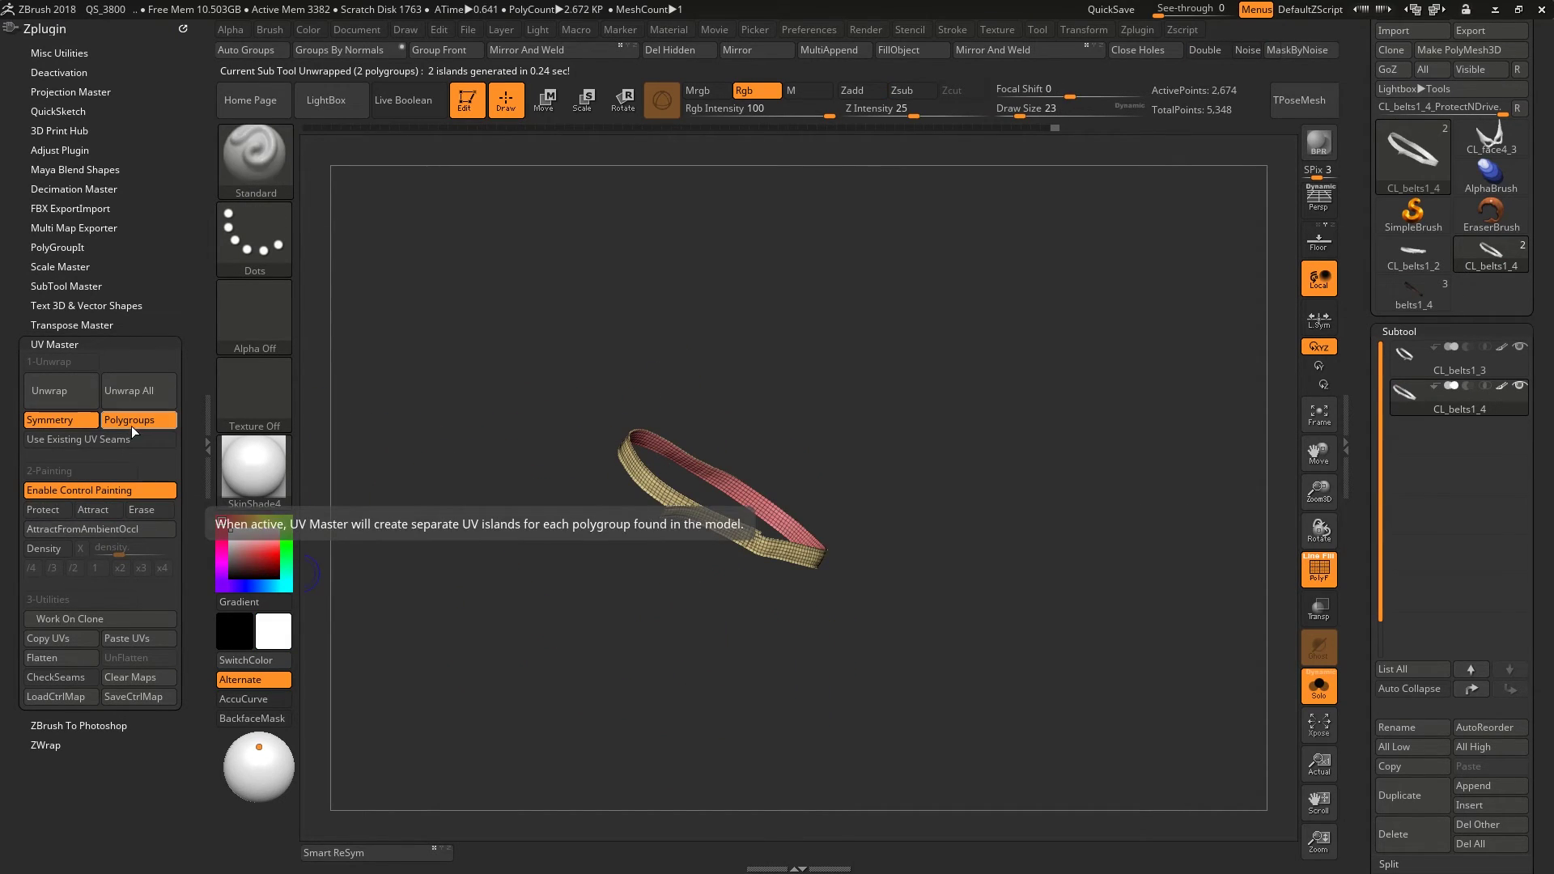
- Unwrap the belt with UV Master's Polygroups option disabled and flatten the resulting UVs
{"action": "left_click", "coordinate": [132, 426]}
{"action": "left_click", "coordinate": [49, 390]}
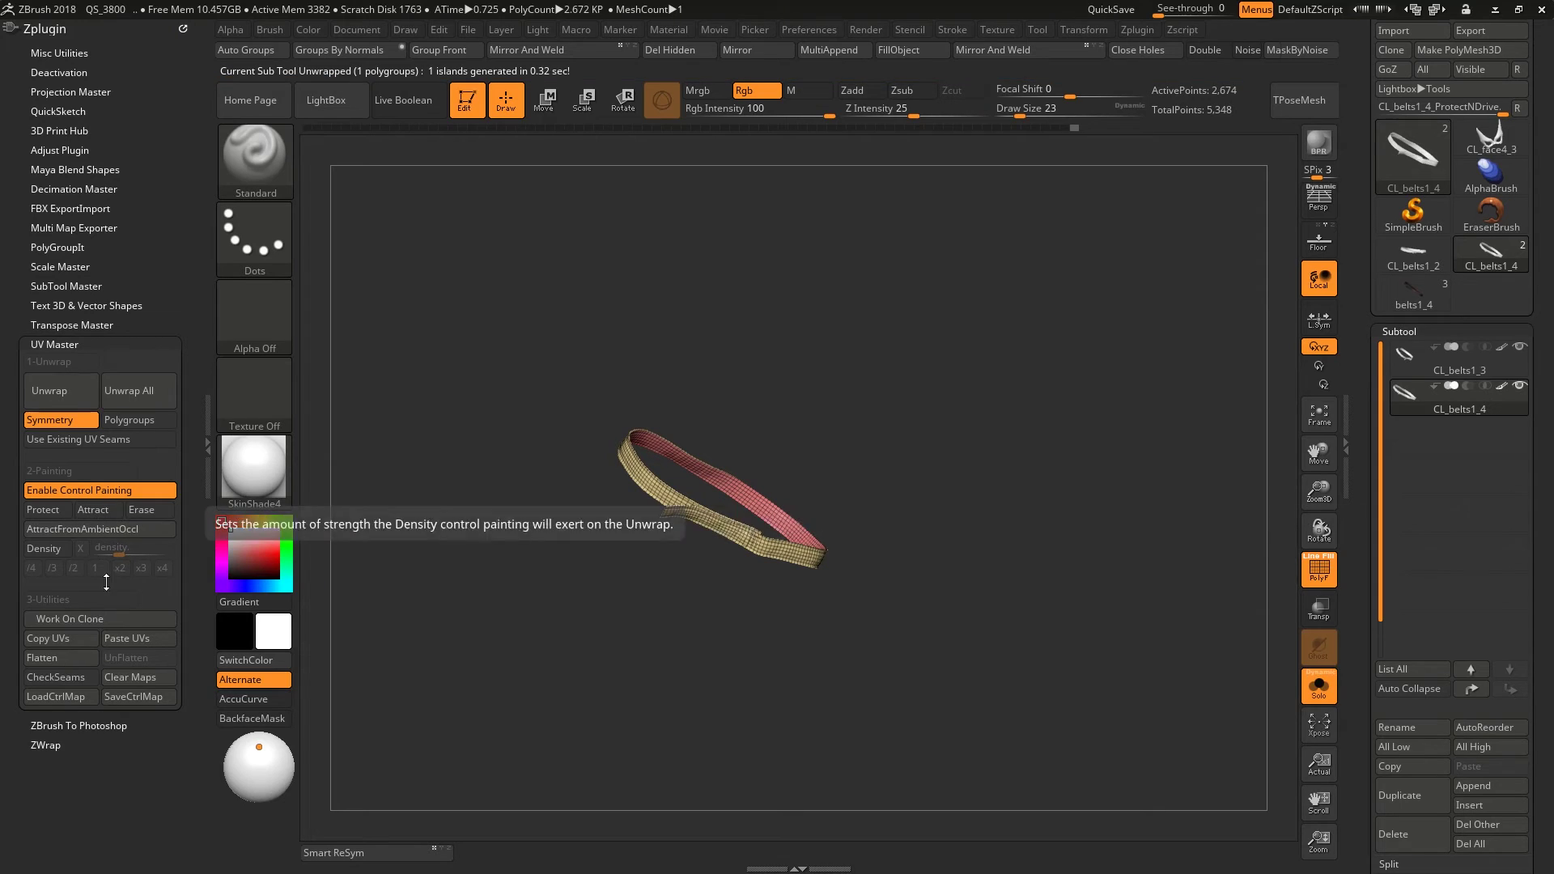
{"action": "left_click", "coordinate": [42, 657]}
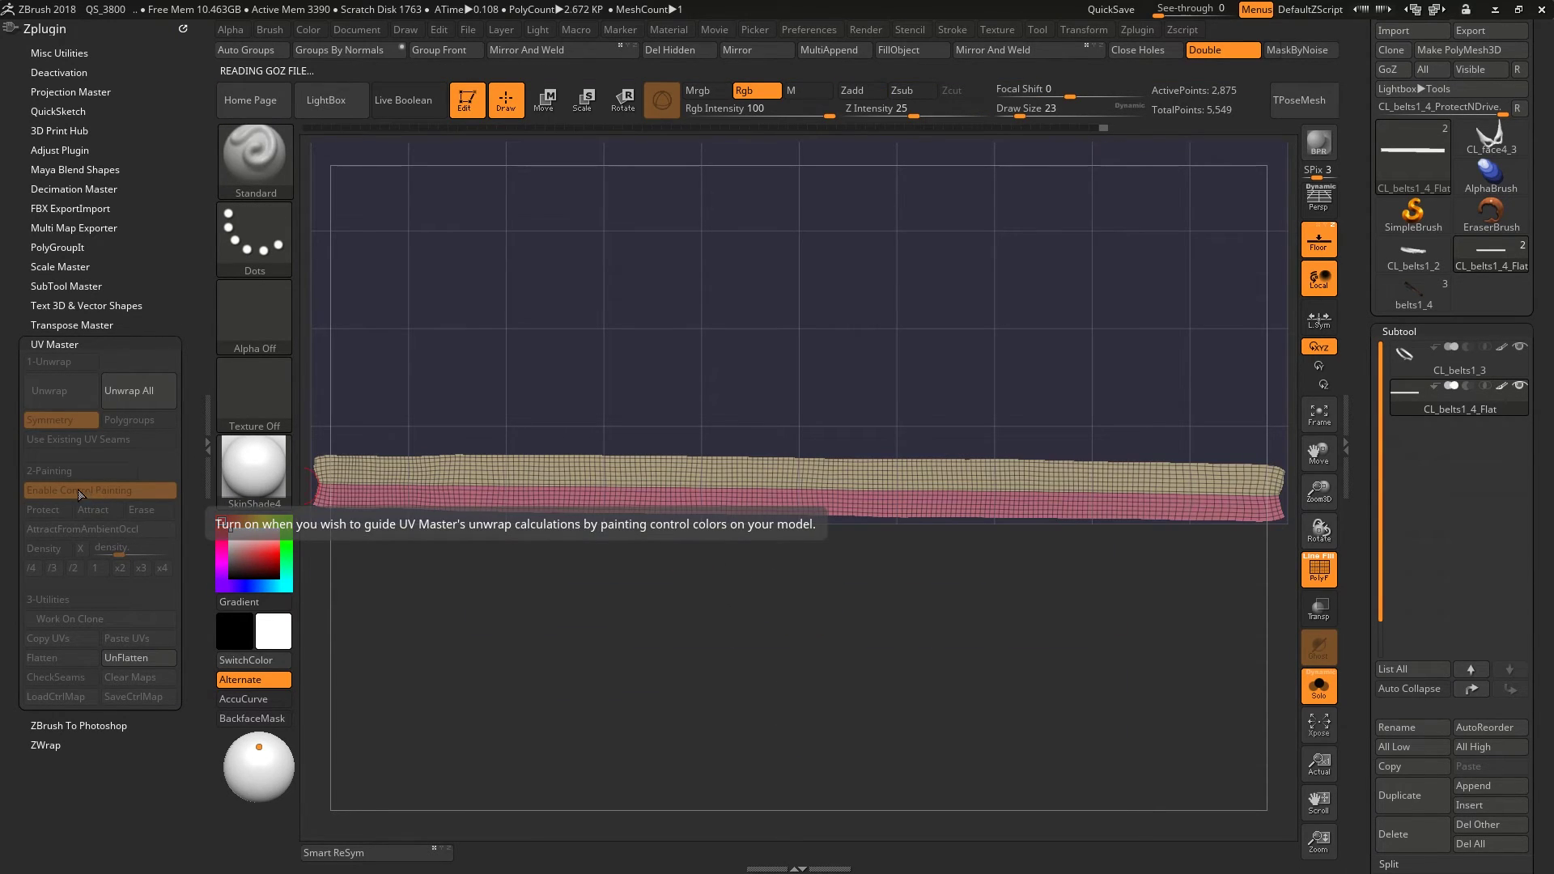
- Examine the flattened UV island along its full length and at both ends
{"action": "right_click_drag", "start_coordinate": [437, 513], "coordinate": [486, 522], "text": "ctrl"}
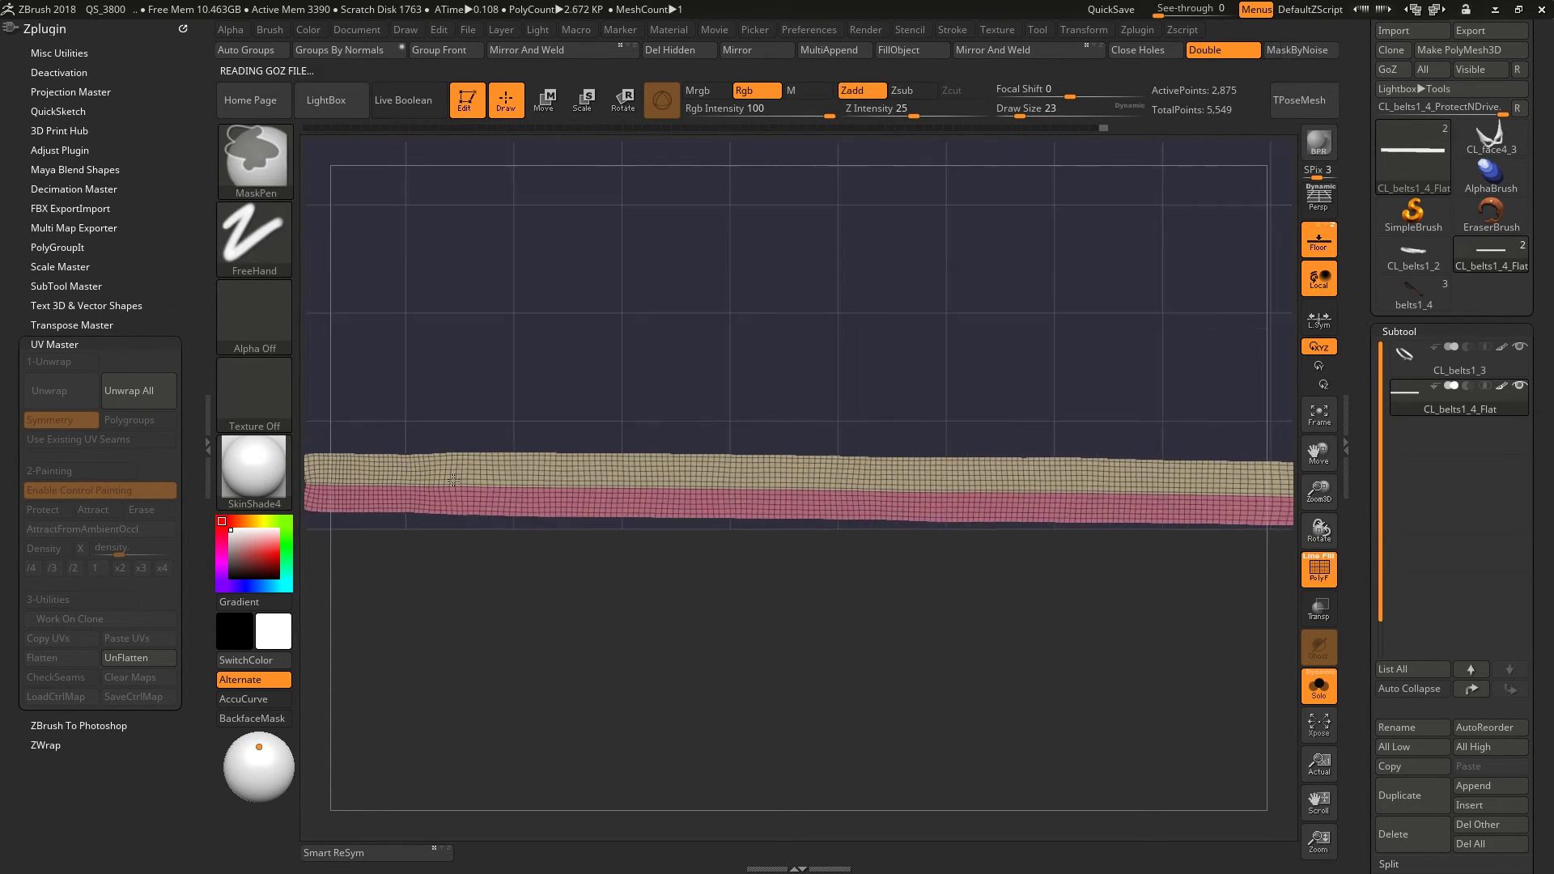
{"action": "mouse_move", "coordinate": [388, 514]}
{"action": "right_mouse_down", "text": "alt"}
{"action": "mouse_move", "coordinate": [535, 500]}
{"action": "mouse_move", "coordinate": [673, 534]}
{"action": "right_mouse_up", "text": "alt"}
{"action": "mouse_move", "coordinate": [1051, 526]}
{"action": "right_mouse_down", "text": "alt"}
{"action": "mouse_move", "coordinate": [615, 530]}
{"action": "mouse_move", "coordinate": [873, 493]}
{"action": "mouse_move", "coordinate": [762, 488]}
{"action": "right_mouse_up", "text": "alt"}
{"action": "left_click_drag", "start_coordinate": [761, 488], "coordinate": [741, 508], "text": "alt"}
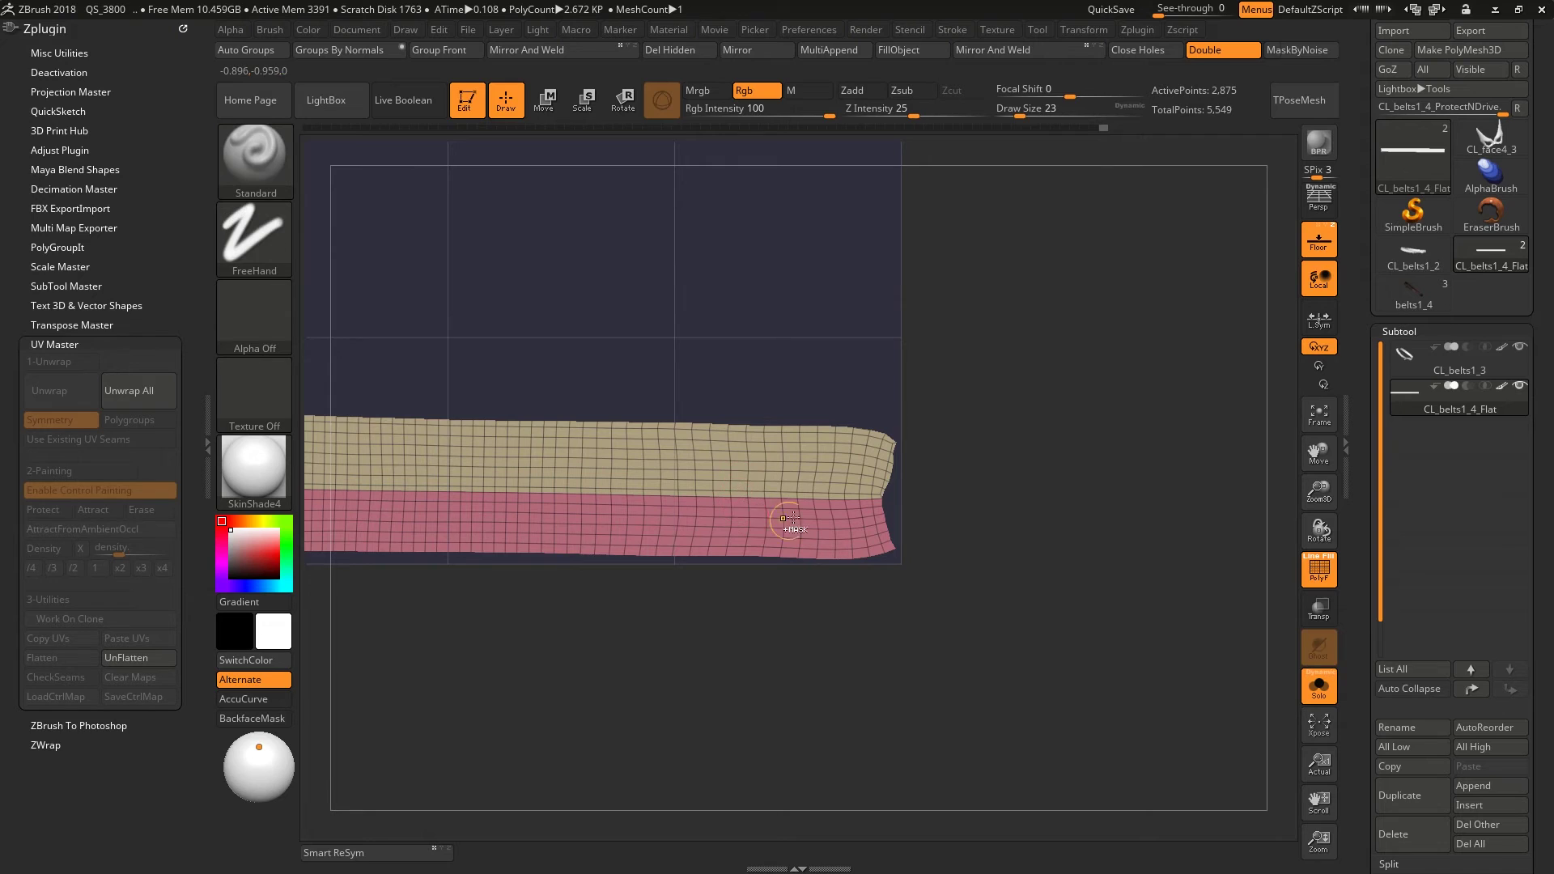
{"action": "right_click_drag", "start_coordinate": [792, 518], "coordinate": [655, 510], "text": "ctrl"}
{"action": "right_click_drag", "start_coordinate": [518, 530], "coordinate": [709, 531], "text": "alt"}
{"action": "mouse_move", "coordinate": [709, 531]}
{"action": "right_mouse_down", "text": "ctrl"}
{"action": "mouse_move", "coordinate": [714, 544]}
{"action": "mouse_move", "coordinate": [708, 526]}
{"action": "right_mouse_up", "text": "ctrl"}
{"action": "right_click_drag", "start_coordinate": [709, 526], "coordinate": [794, 544], "text": "alt"}
- Activate Scale and place the gizmo at the middle of the flattened UV island
{"action": "key", "text": "e"}
{"action": "left_click", "coordinate": [908, 531], "text": "alt"}
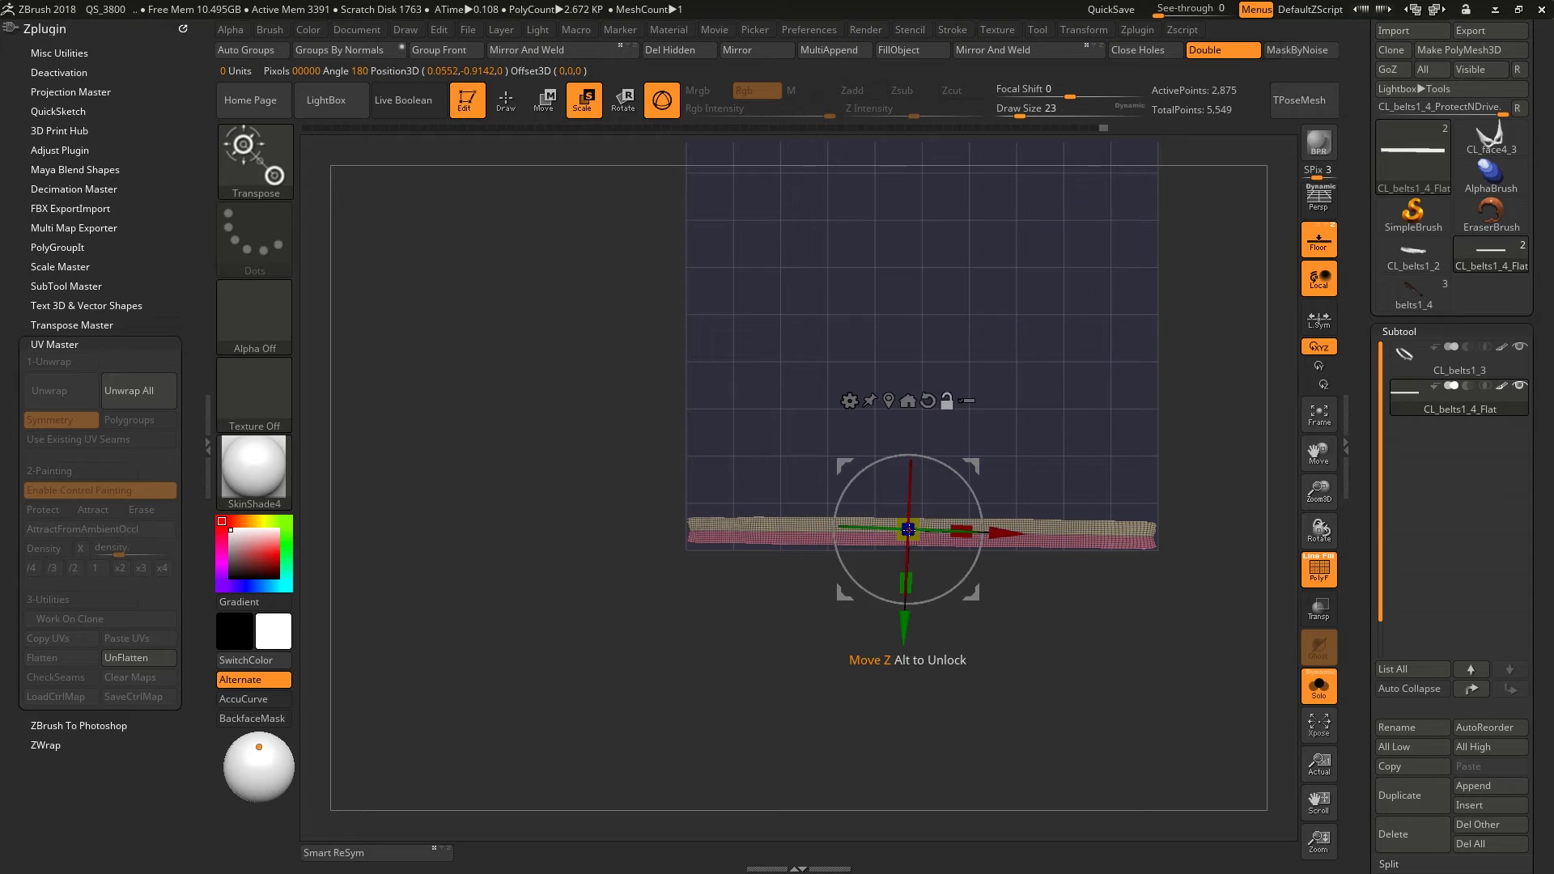
{"action": "right_click_drag", "start_coordinate": [923, 528], "coordinate": [960, 501], "text": "ctrl"}
{"action": "left_click_drag", "start_coordinate": [934, 496], "coordinate": [932, 496]}
{"action": "right_click_drag", "start_coordinate": [735, 524], "coordinate": [759, 503], "text": "ctrl"}
{"action": "right_click_drag", "start_coordinate": [760, 504], "coordinate": [667, 535], "text": "alt"}
{"action": "left_click_drag", "start_coordinate": [666, 536], "coordinate": [664, 528], "text": "alt"}
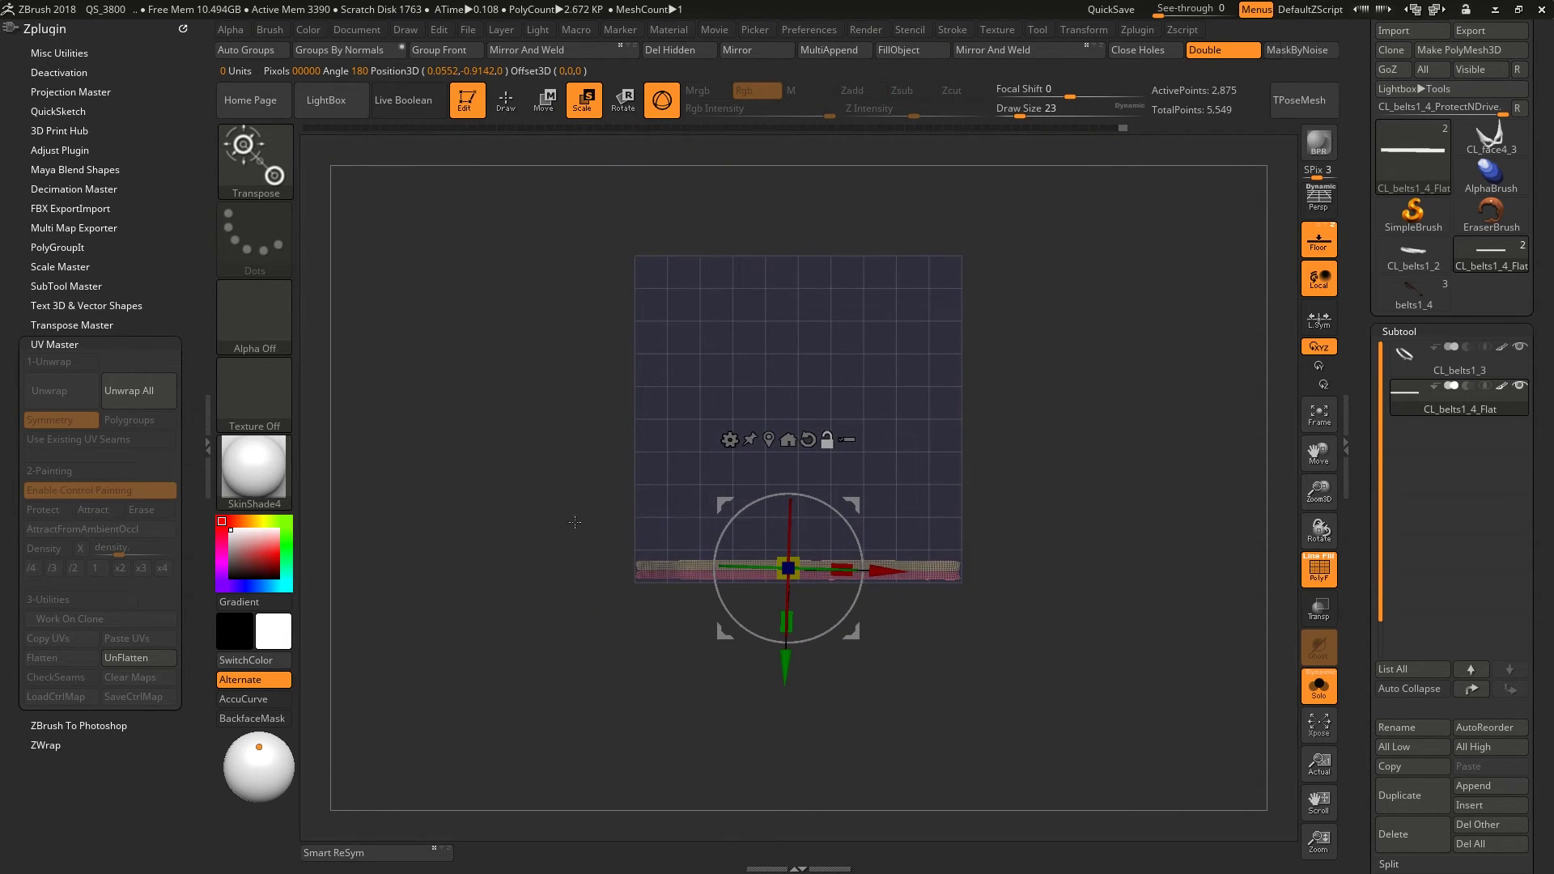
- Unflatten the UV layout back into the 3D belt, frame the belt and turn off the polyframe
{"action": "left_click", "coordinate": [155, 657]}
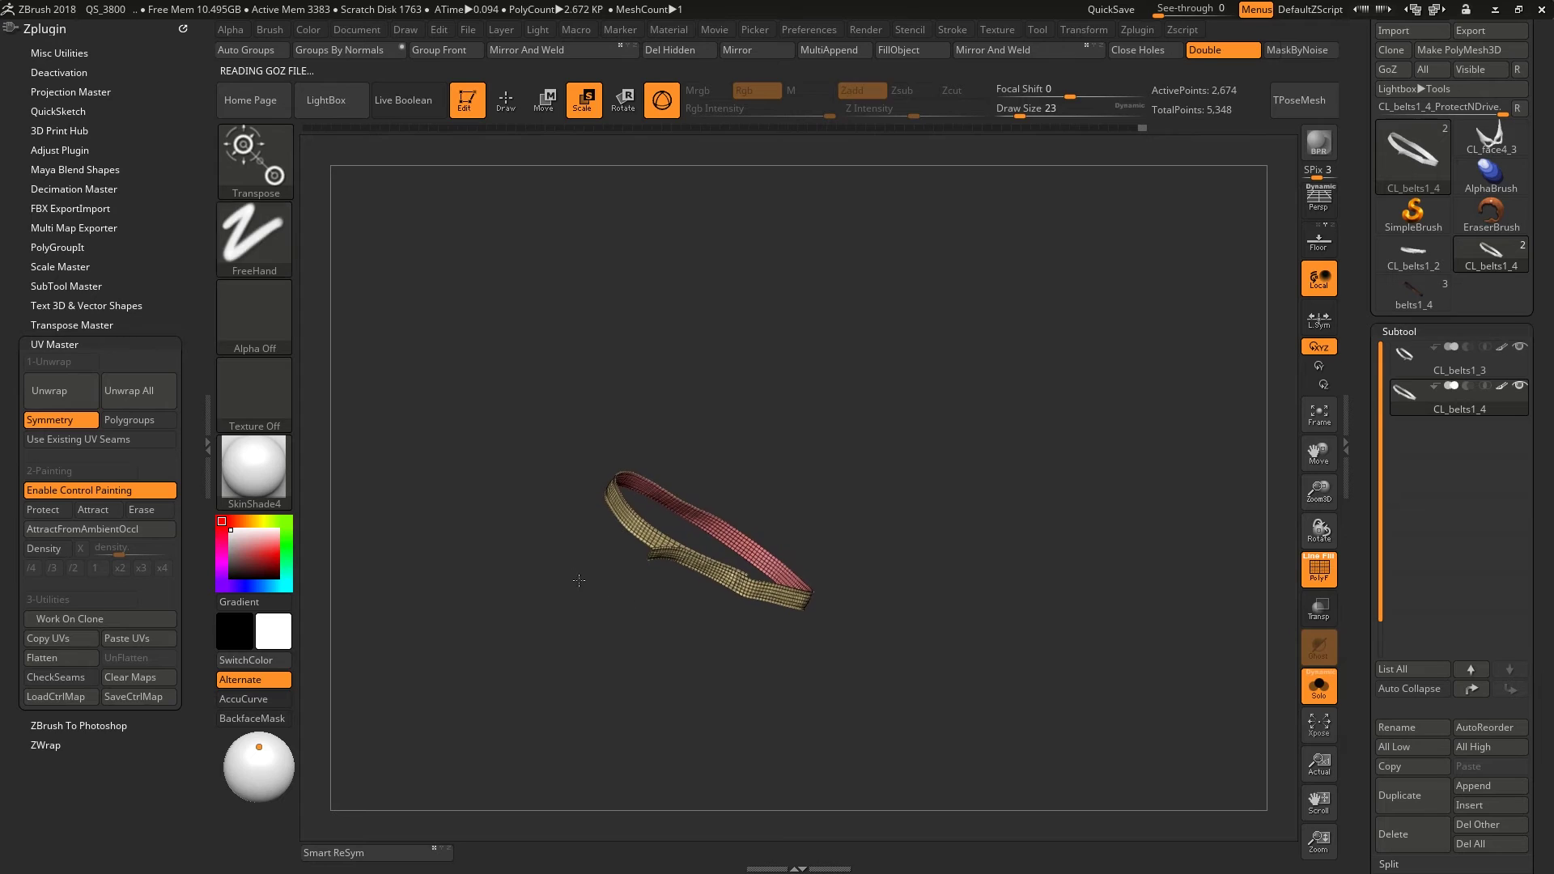
{"action": "key", "text": "f"}
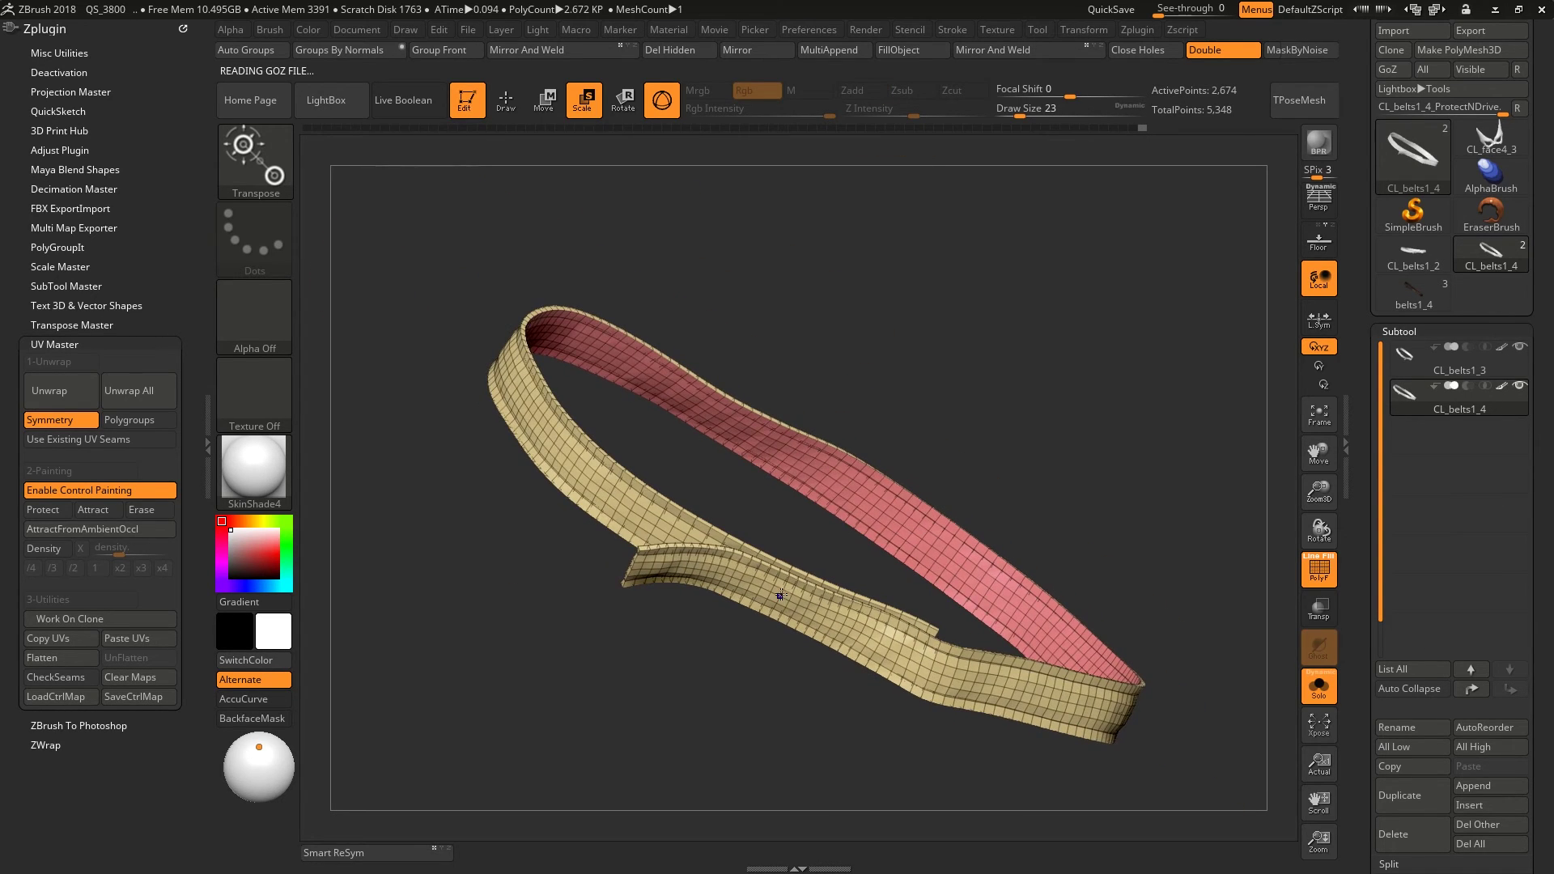
{"action": "key", "text": "shift+f"}
{"action": "key", "text": "shift+f"}
{"action": "key", "text": "shift+f"}
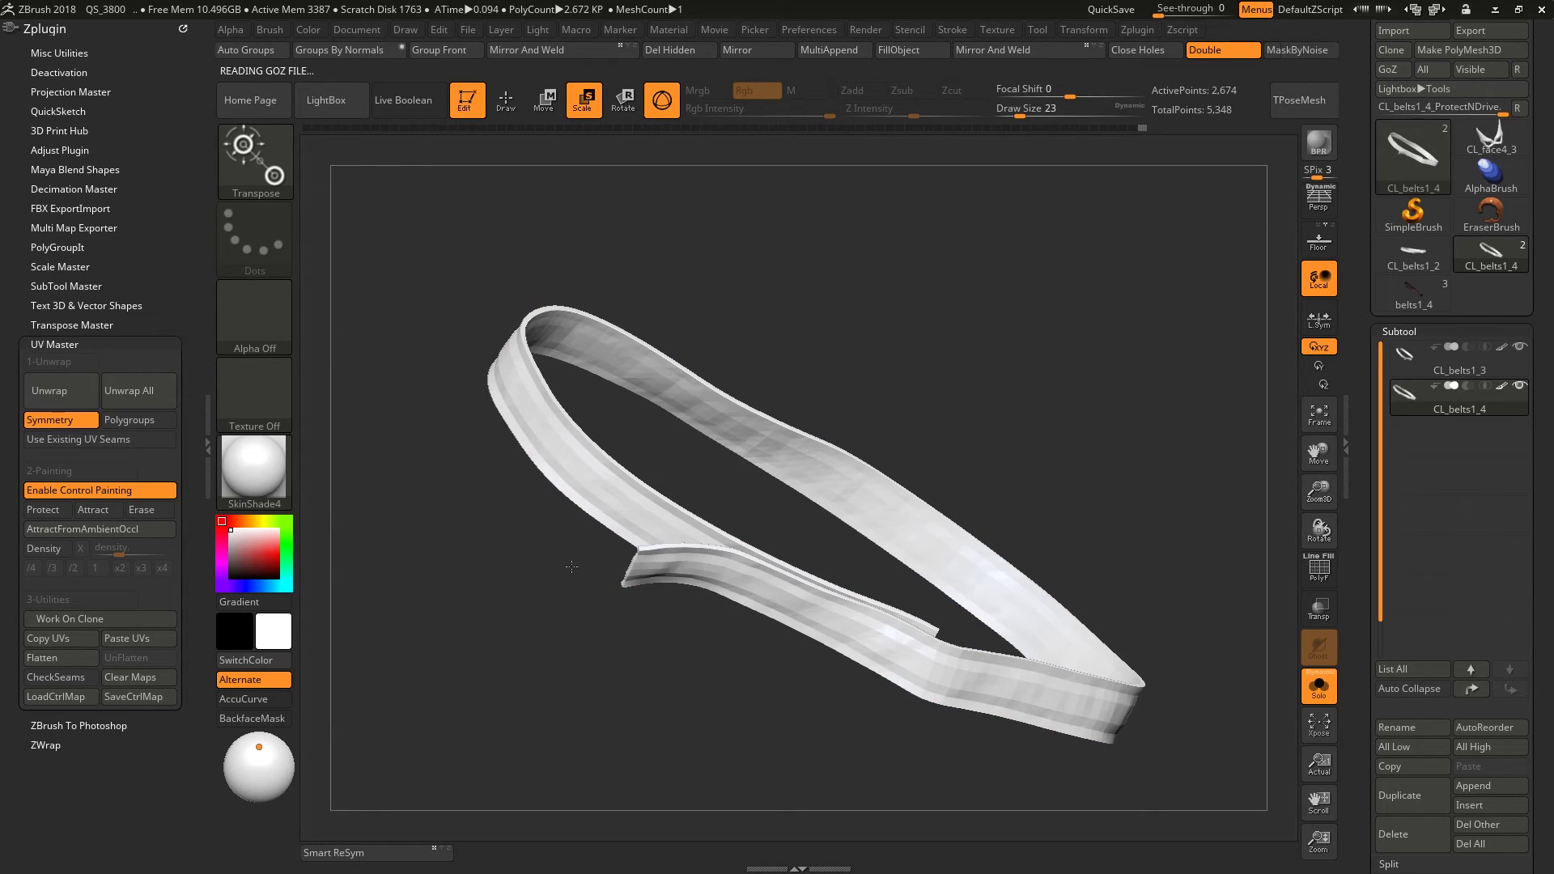
{"action": "key", "text": "Up"}
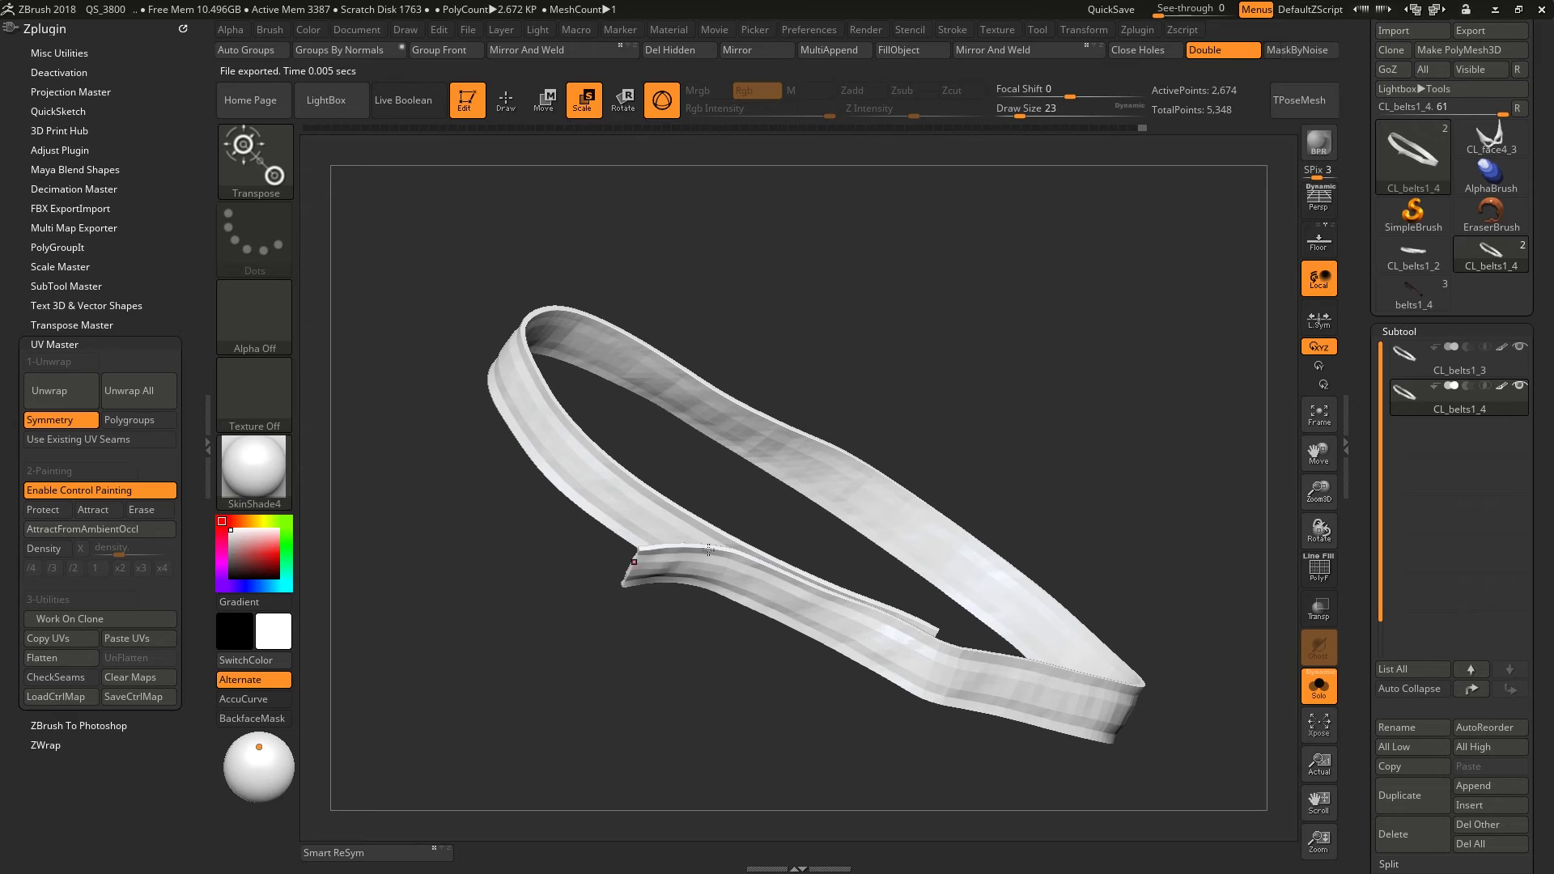
- Switch to the original belts1_4 tool and open its UV Map settings
{"action": "left_click", "coordinate": [1416, 293]}
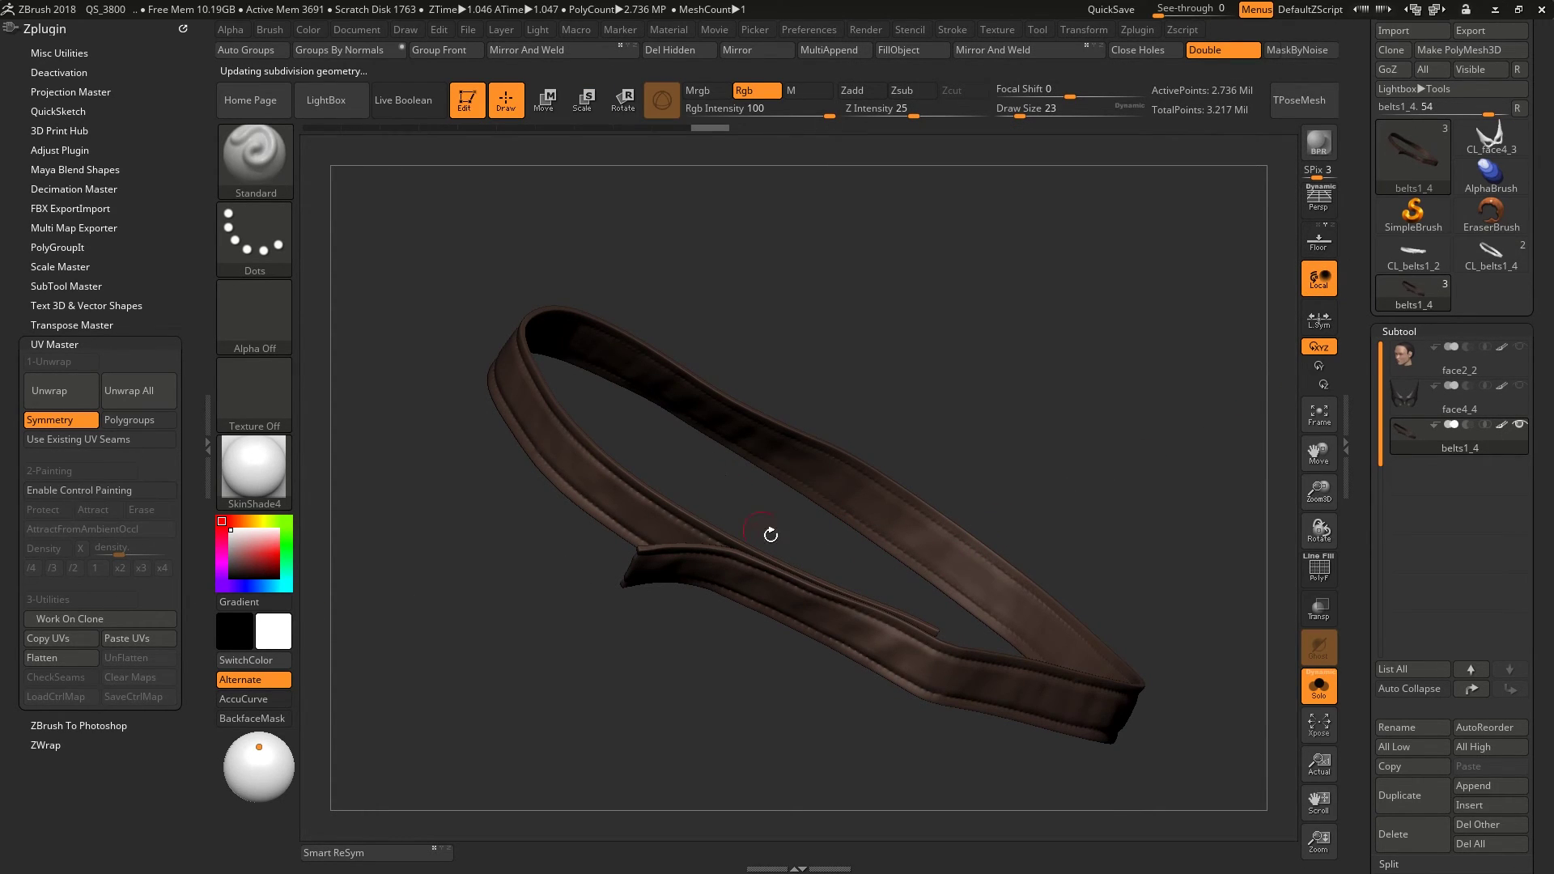
{"action": "left_click_drag", "start_coordinate": [895, 545], "coordinate": [1196, 631]}
{"action": "left_click_drag", "start_coordinate": [1360, 692], "coordinate": [1316, 525]}
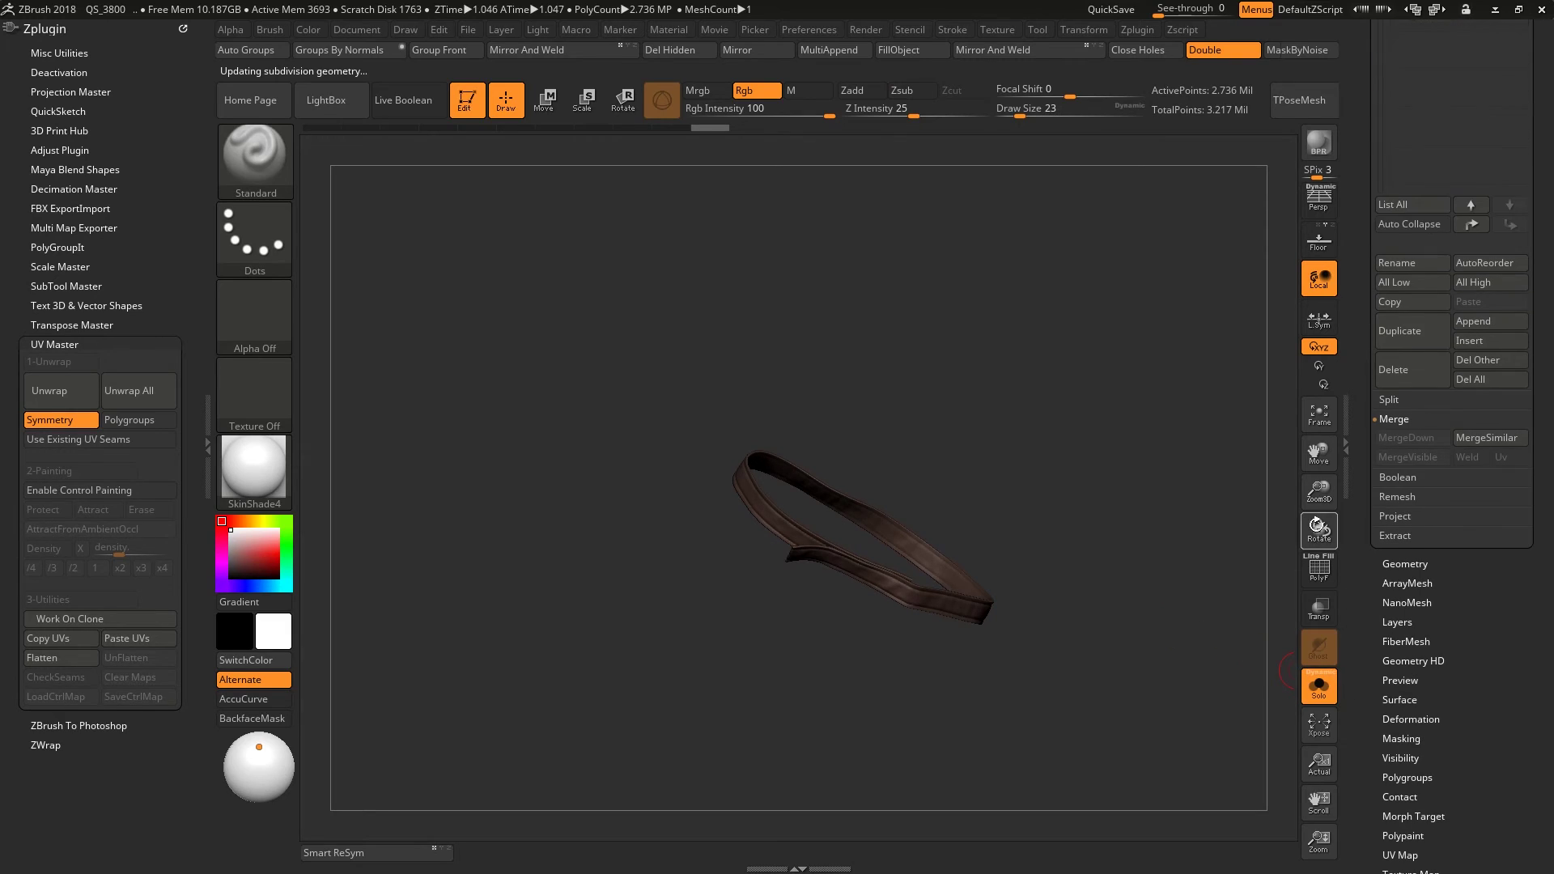
{"action": "left_click_drag", "start_coordinate": [1449, 783], "coordinate": [1444, 687]}
{"action": "left_click", "coordinate": [1423, 760]}
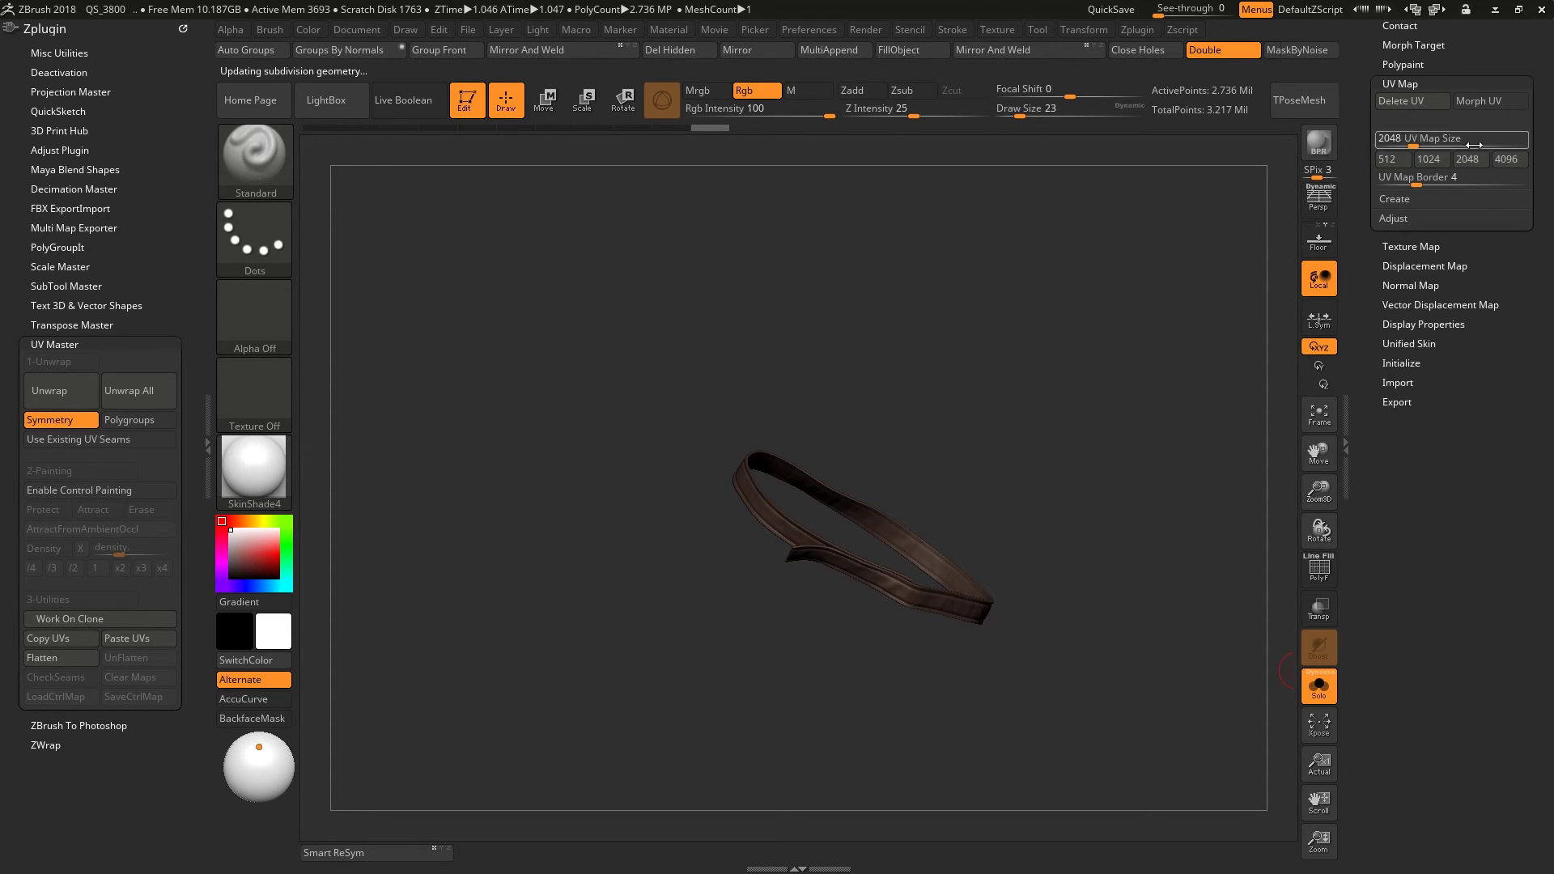
- Preview the original belt's UV layout with Morph UV and return it to its 3D shape
{"action": "left_click_drag", "start_coordinate": [1487, 216], "coordinate": [1488, 265]}
{"action": "left_click", "coordinate": [1492, 157]}
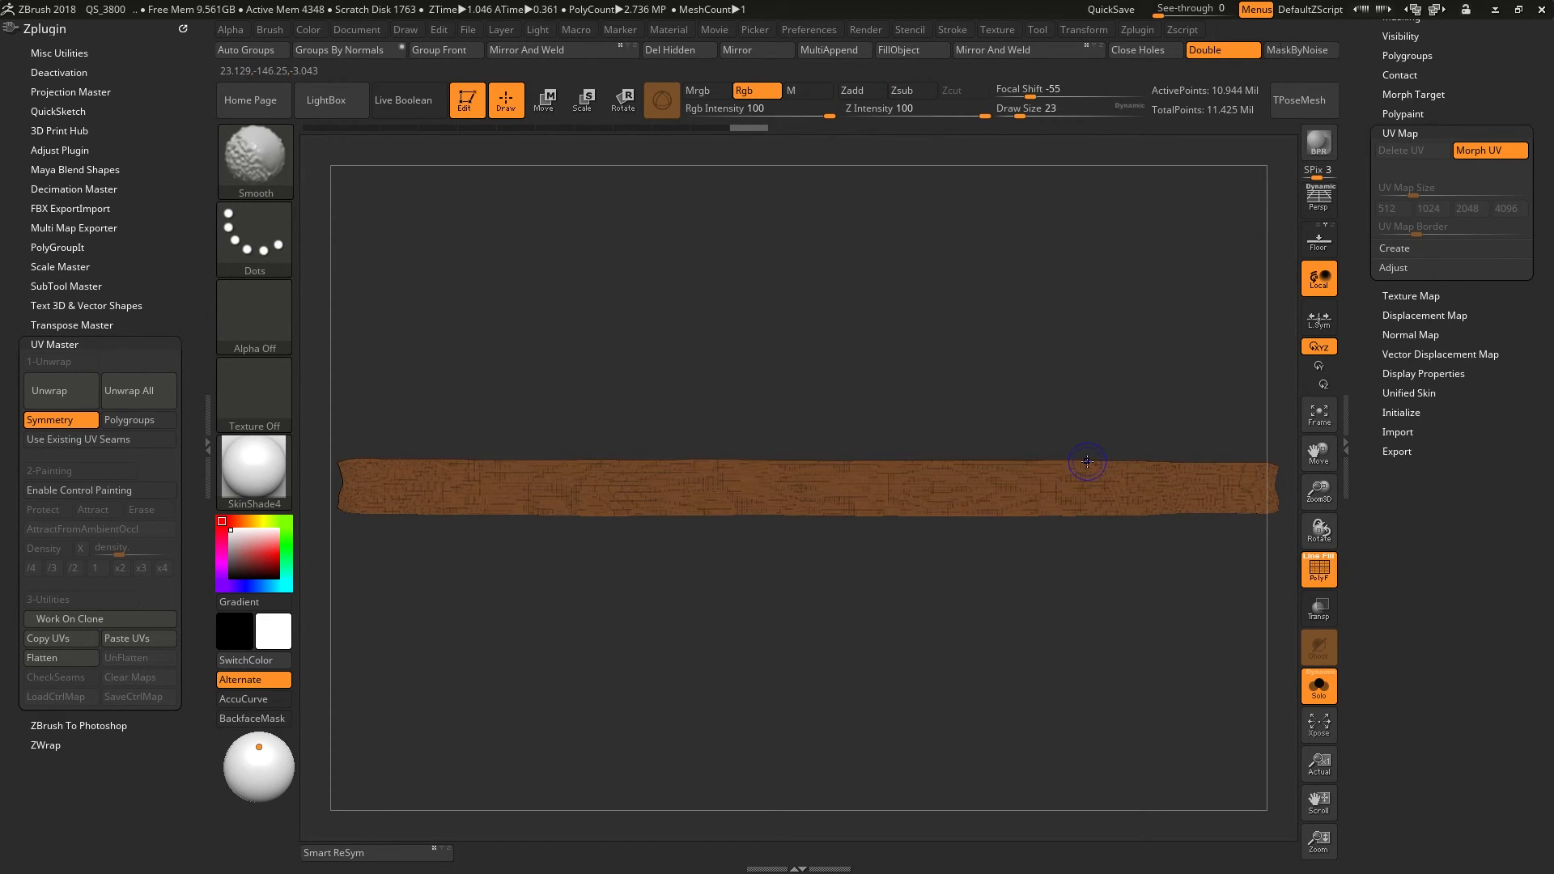
{"action": "left_click", "coordinate": [1497, 150]}
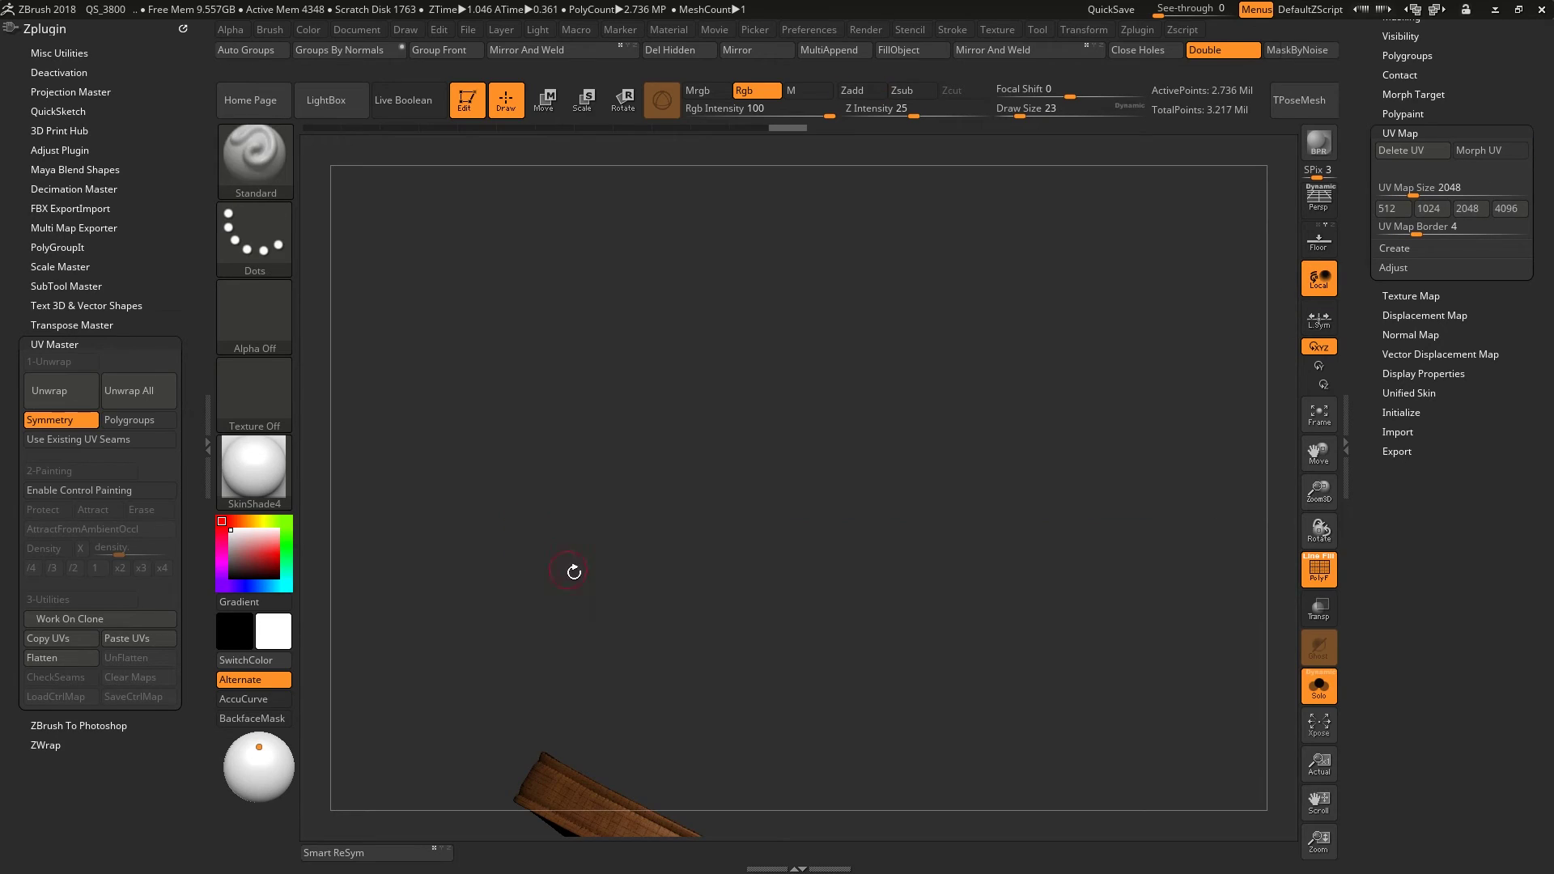
{"action": "left_click_drag", "start_coordinate": [573, 571], "coordinate": [768, 439]}
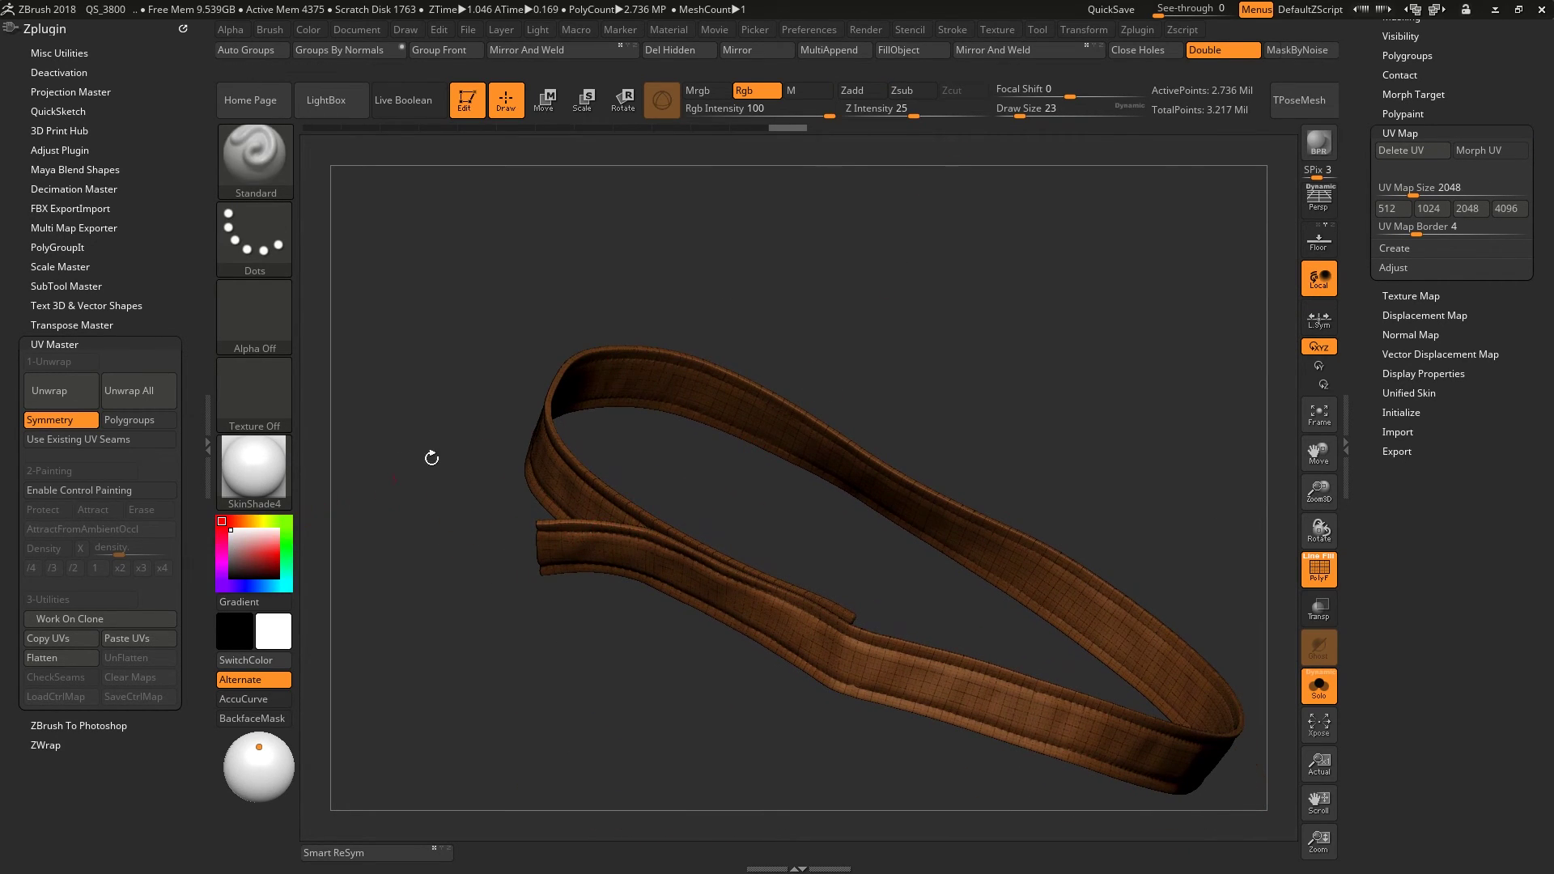
{"action": "scroll", "coordinate": [1471, 202], "scroll_direction": "up", "scroll_amount": 6}
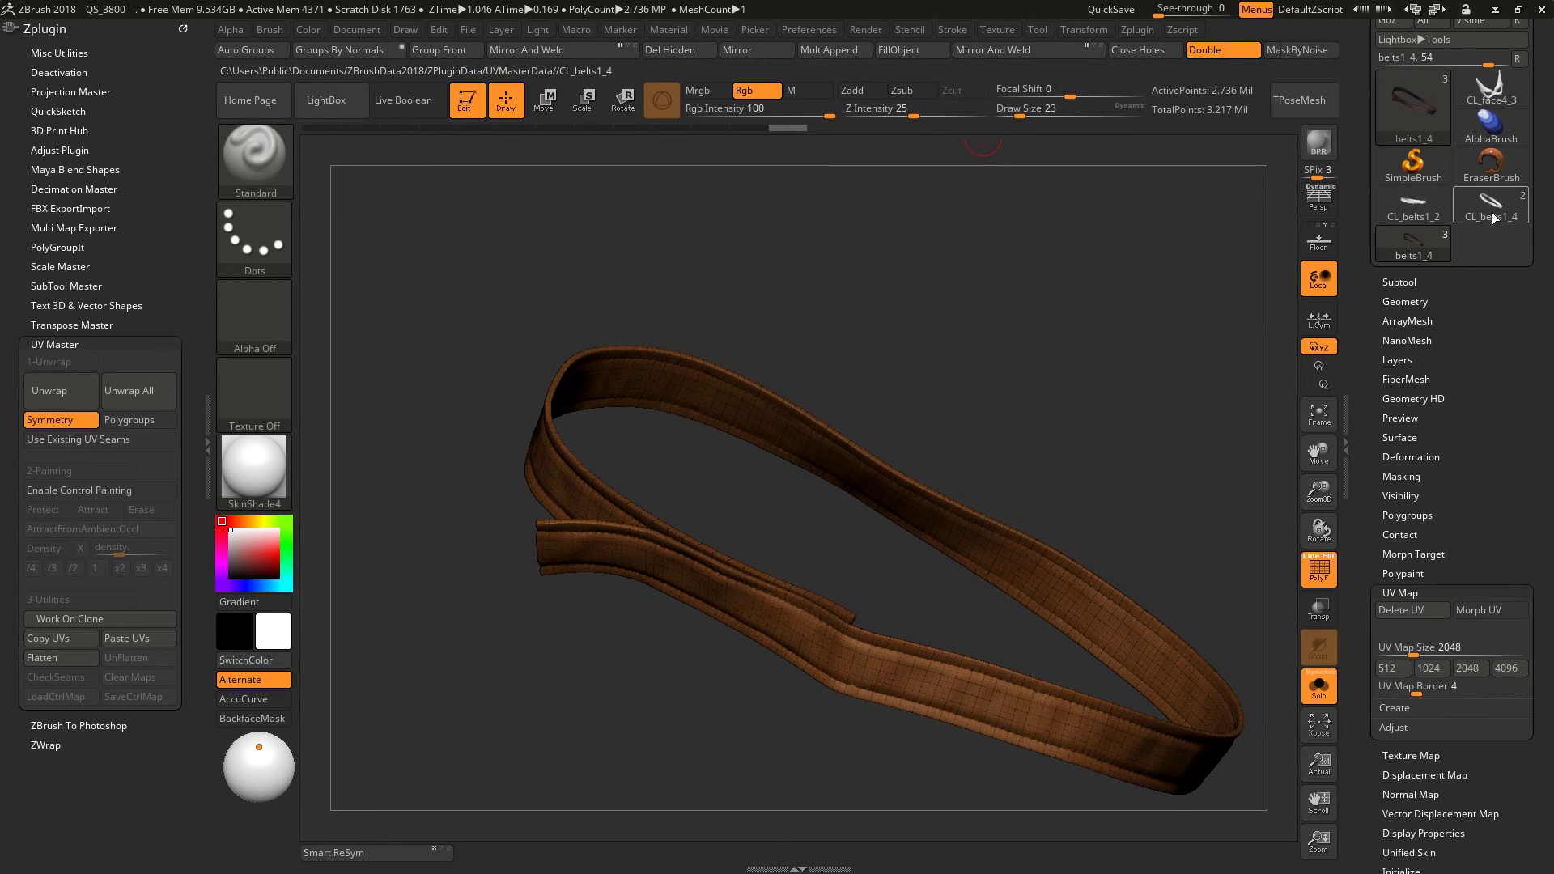
- Return to the CL_belts1_4 clone, flatten its UVs with UV Master and turn the view so the island runs vertically
{"action": "left_click", "coordinate": [1492, 209]}
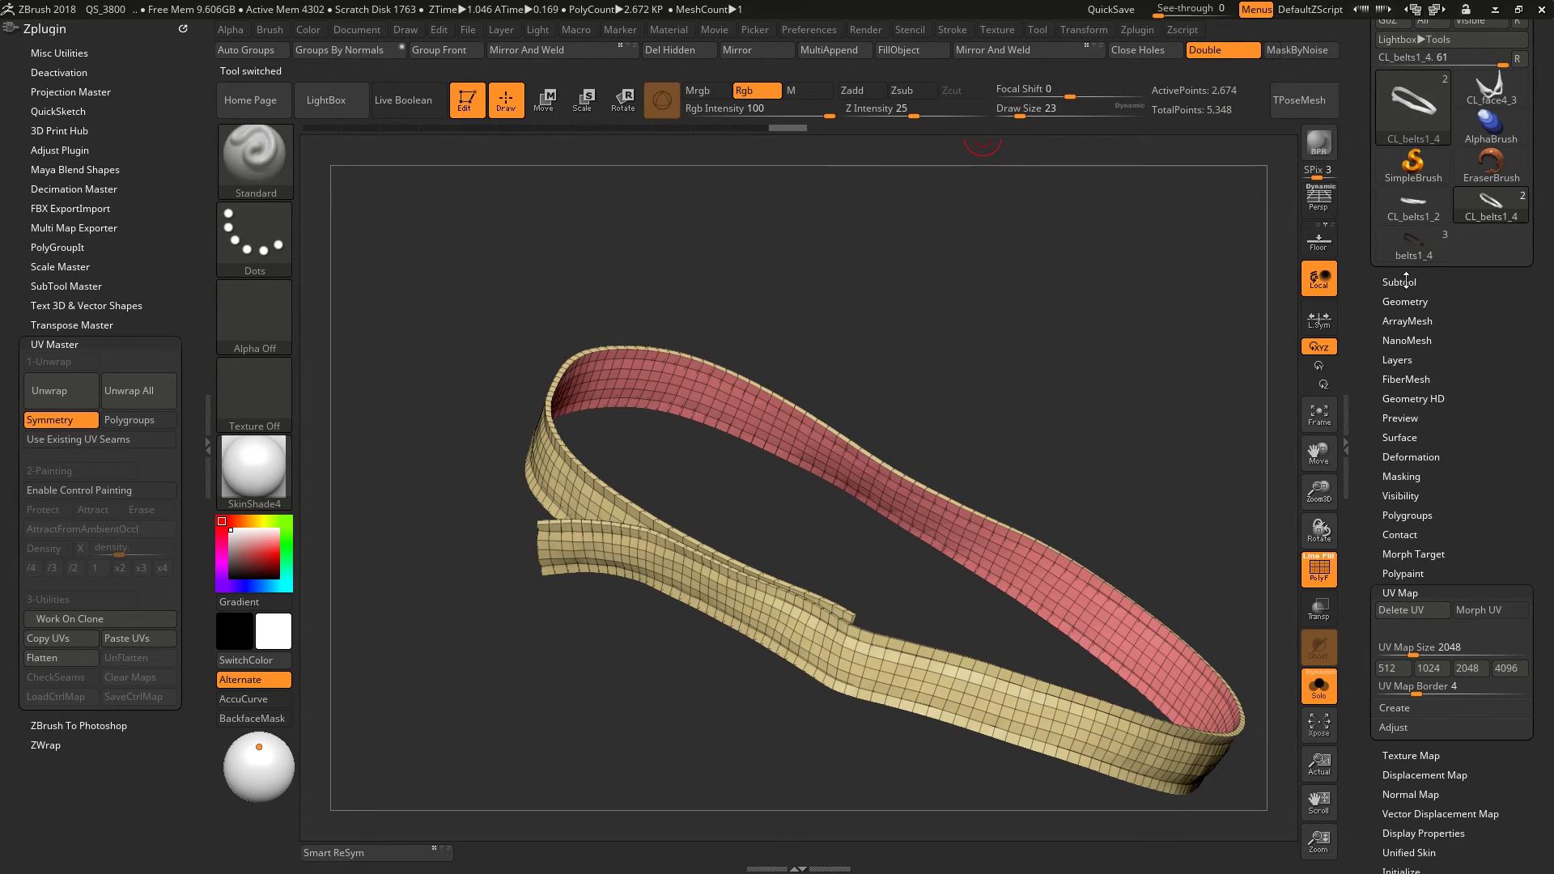
{"action": "left_click", "coordinate": [52, 659]}
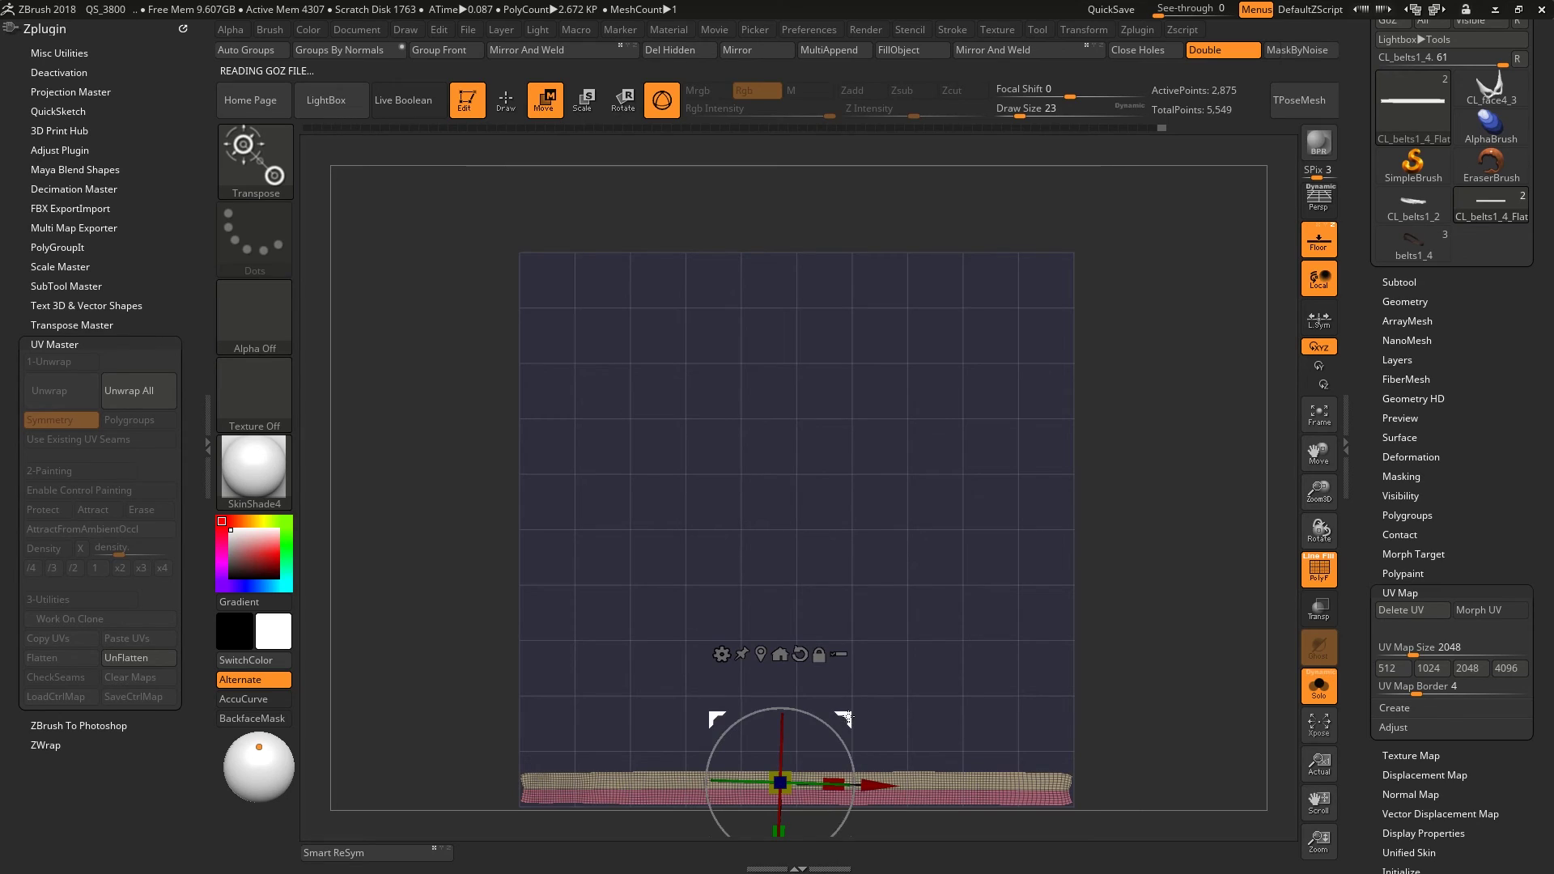
{"action": "left_click_drag", "start_coordinate": [845, 718], "coordinate": [836, 477]}
{"action": "left_click_drag", "start_coordinate": [856, 369], "coordinate": [820, 457]}
{"action": "left_click_drag", "start_coordinate": [820, 457], "coordinate": [657, 444]}
{"action": "left_click_drag", "start_coordinate": [380, 286], "coordinate": [408, 342], "text": "alt"}
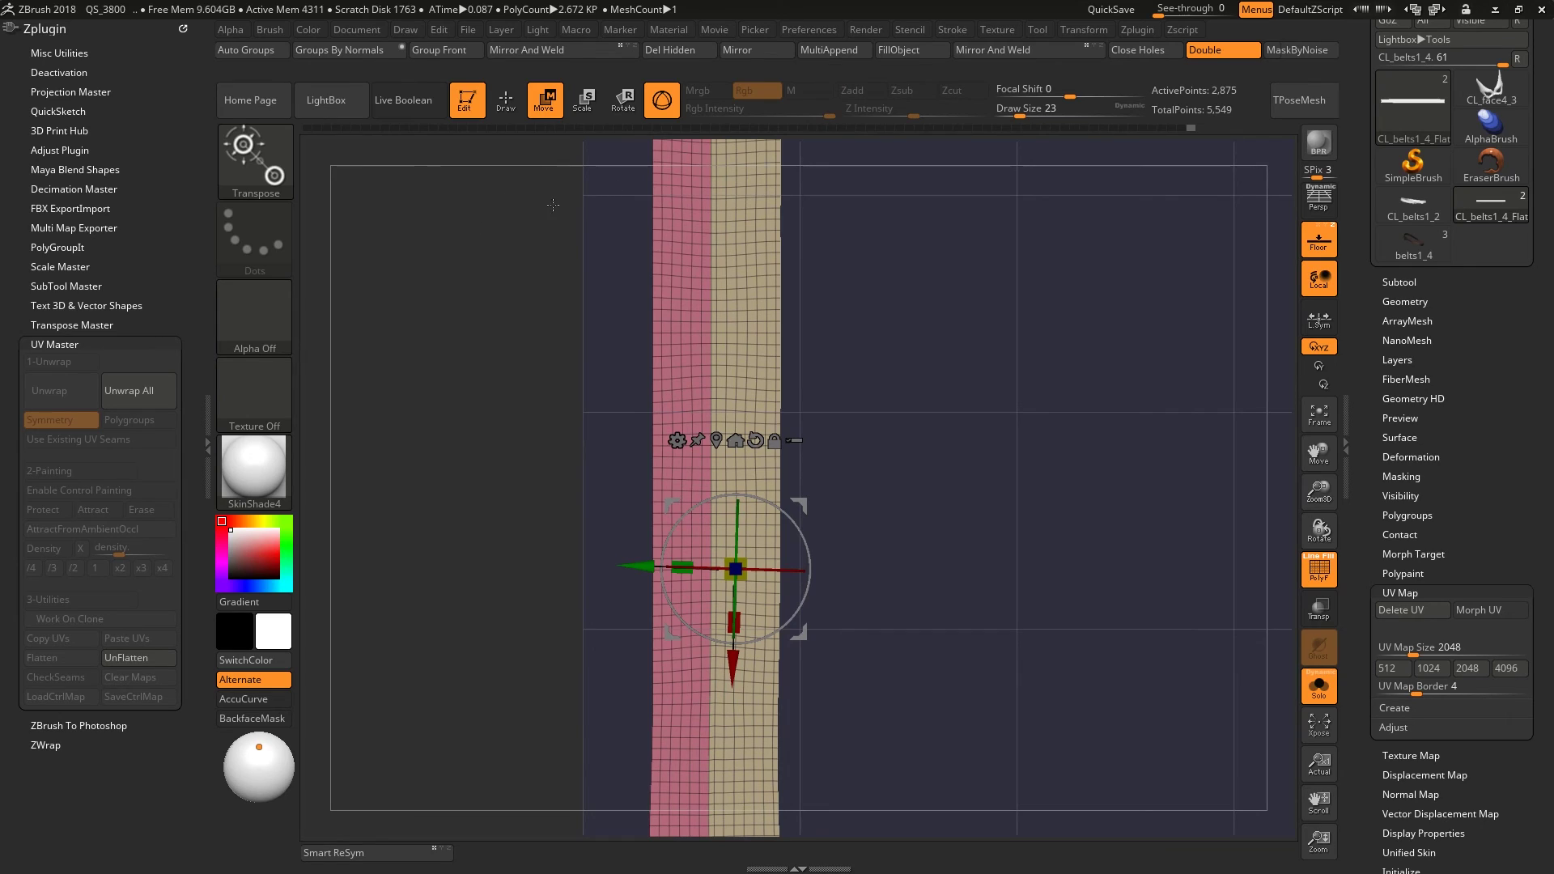
- Enter Draw mode, set the draw size to 71 and try to smooth the flattened UV island
{"action": "key", "text": "q"}
{"action": "key", "text": "shift"}
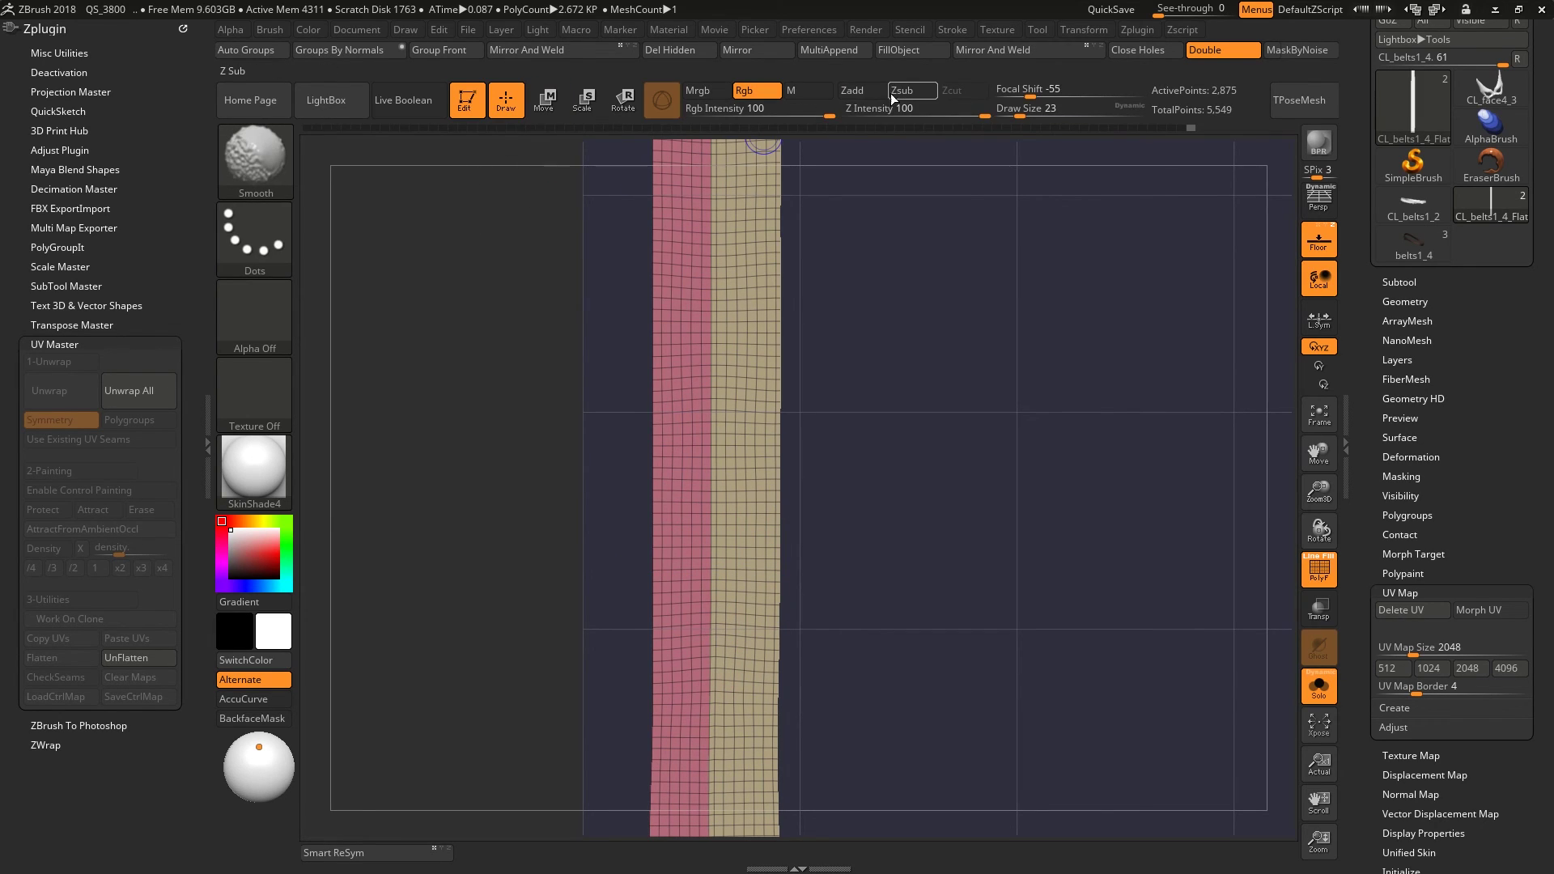
{"action": "mouse_move", "coordinate": [906, 182]}
{"action": "left_mouse_down", "text": "alt"}
{"action": "mouse_move", "coordinate": [810, 251]}
{"action": "mouse_move", "coordinate": [769, 308]}
{"action": "left_mouse_up", "text": "alt"}
{"action": "left_click", "coordinate": [731, 397], "text": "shift"}
{"action": "key", "text": "space"}
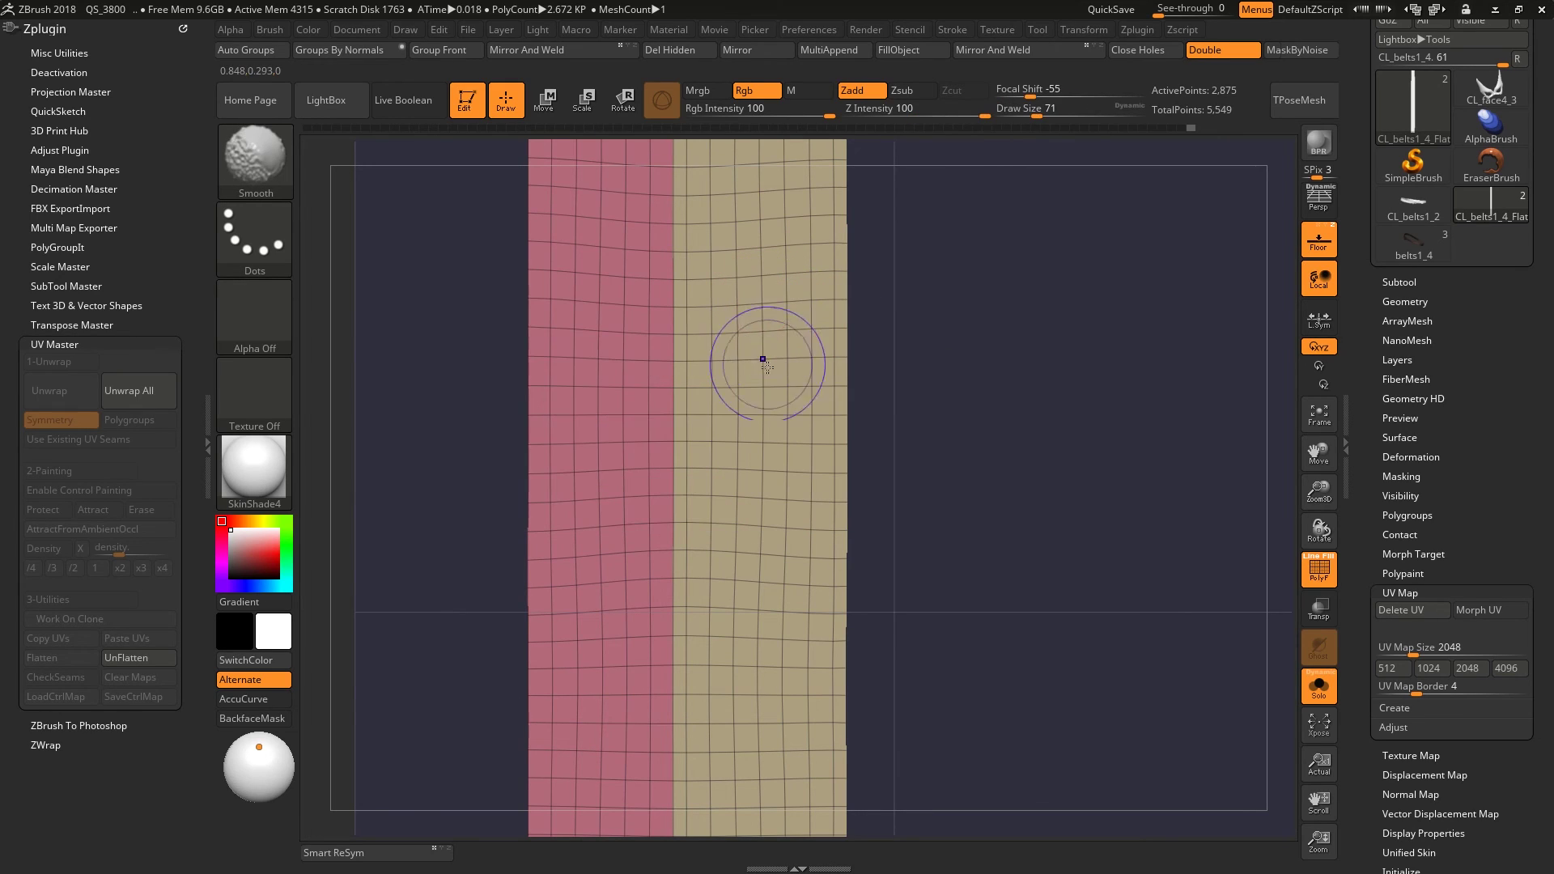
{"action": "left_click", "coordinate": [758, 394], "text": "shift"}
{"action": "key", "text": "ctrl"}
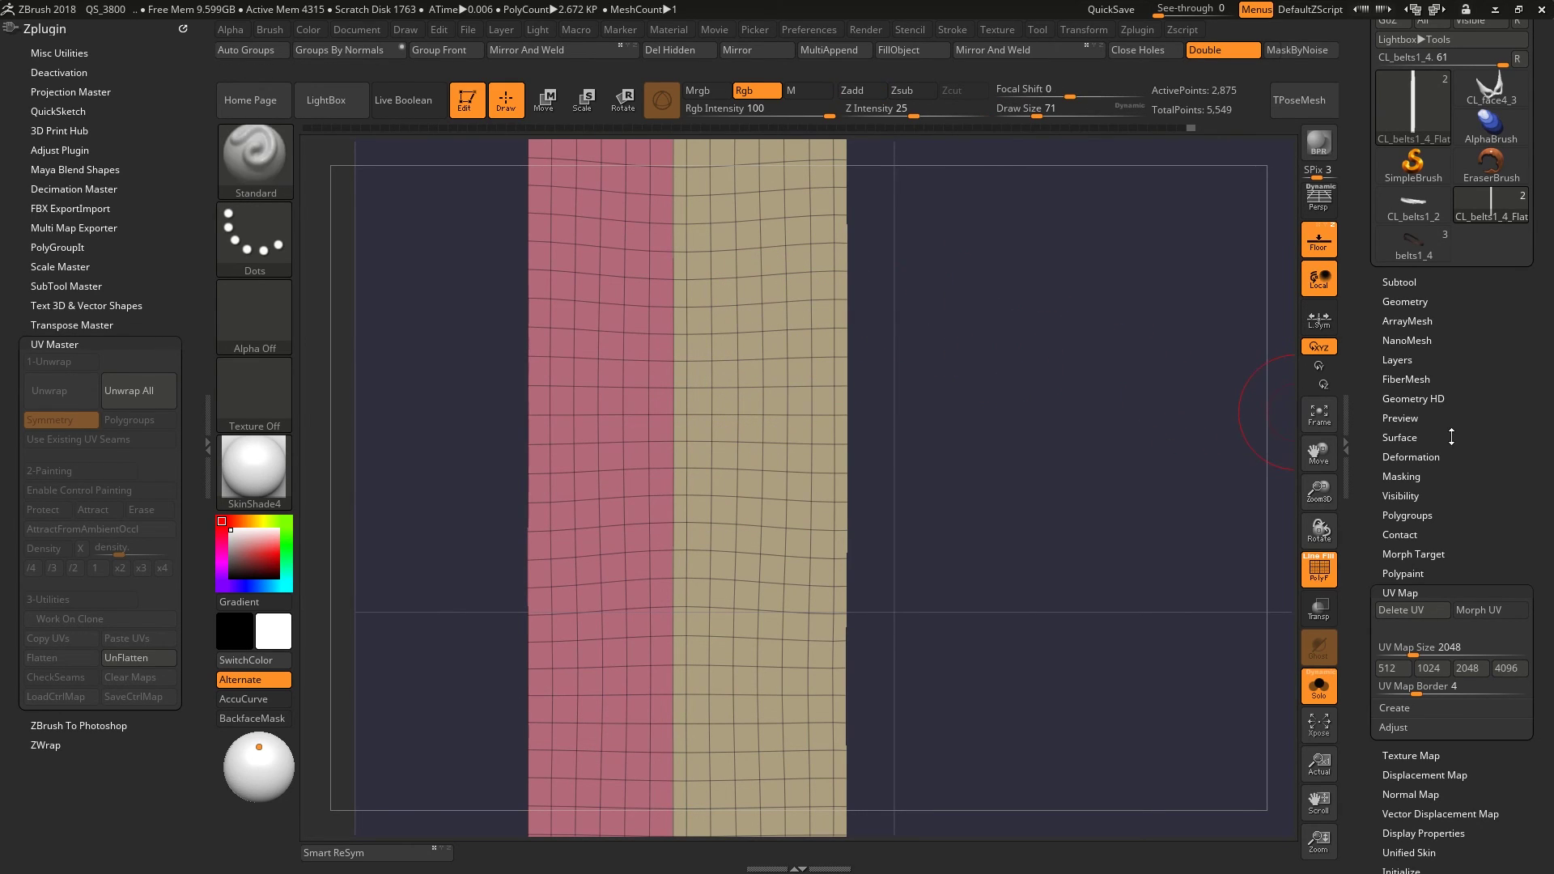
- Bake all layers of the flattened subtool and smooth the middle stretch of the UV island
{"action": "left_click", "coordinate": [1398, 361]}
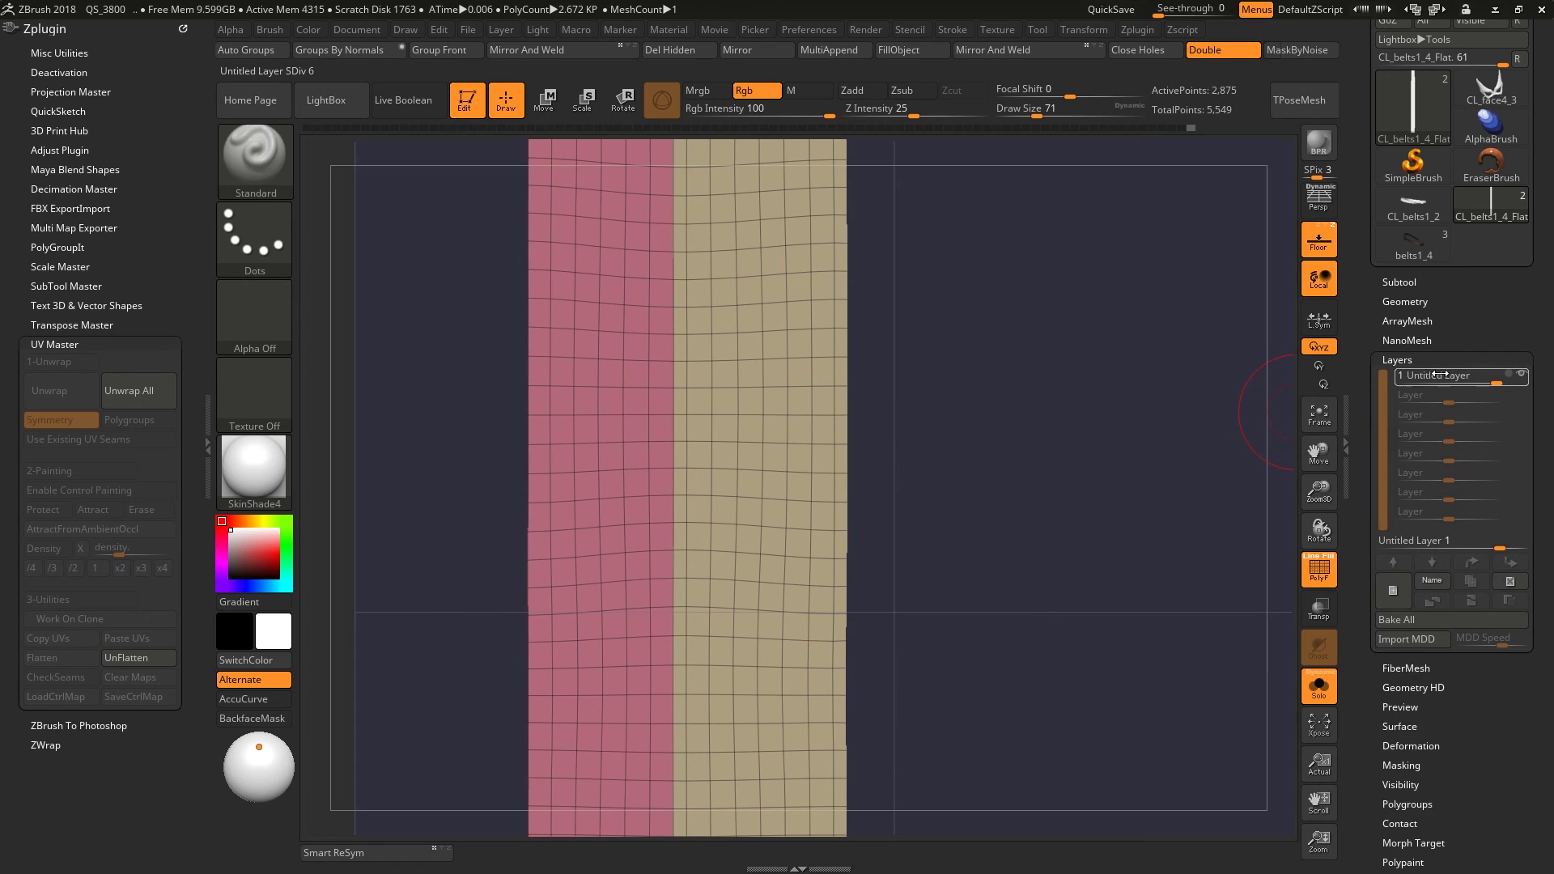
{"action": "left_click", "coordinate": [1470, 620]}
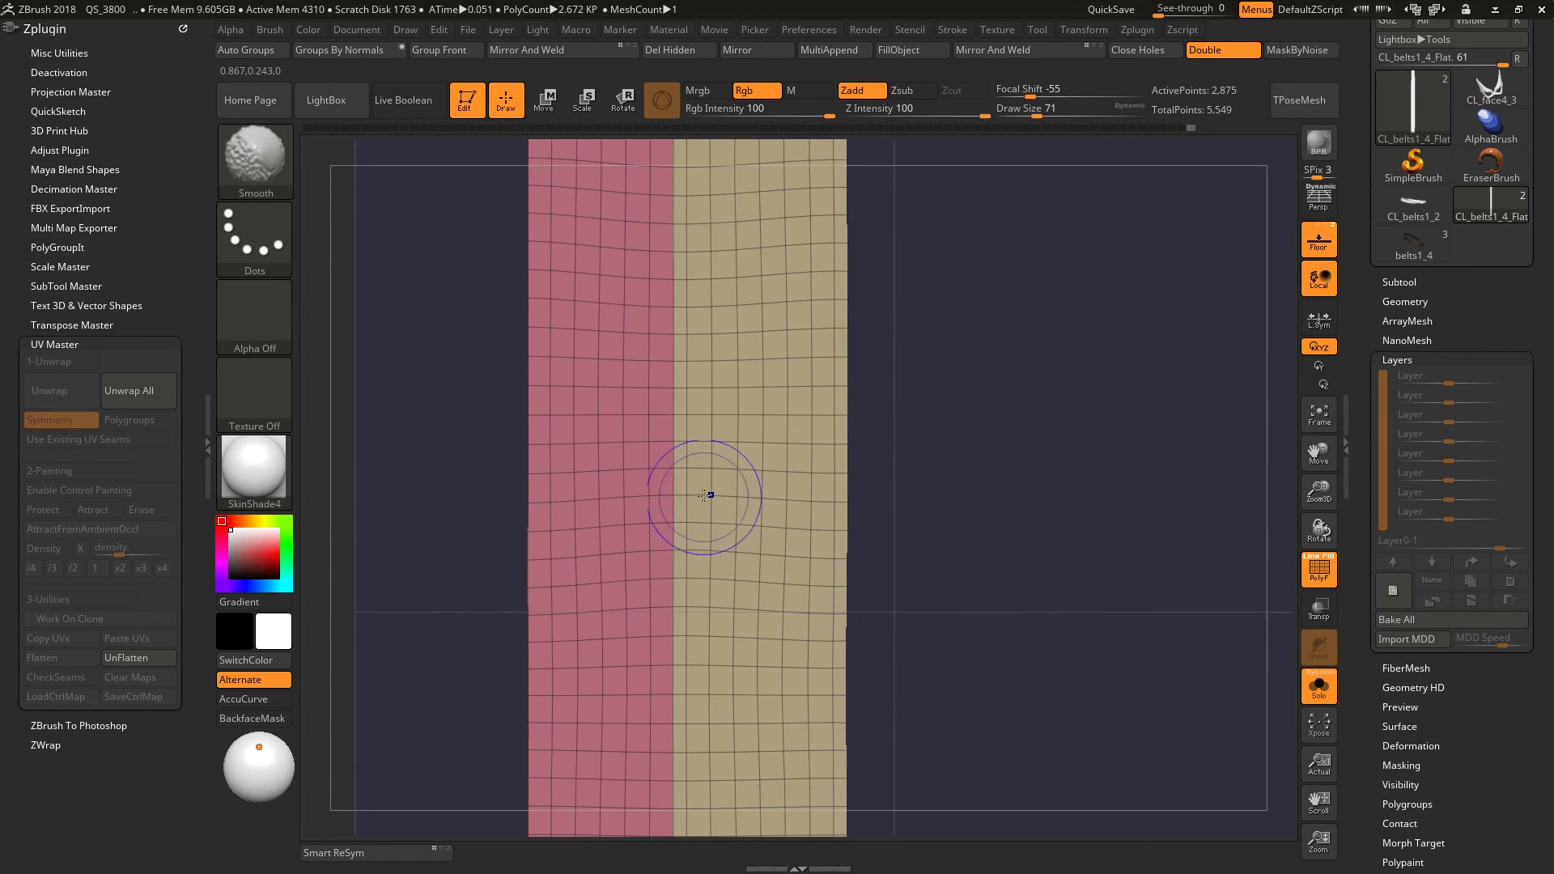
{"action": "left_click_drag", "start_coordinate": [674, 470], "coordinate": [714, 182], "text": "shift"}
{"action": "mouse_move", "coordinate": [676, 518]}
{"action": "right_mouse_down", "text": "ctrl"}
{"action": "mouse_move", "coordinate": [669, 427]}
{"action": "mouse_move", "coordinate": [664, 571]}
{"action": "right_mouse_up", "text": "ctrl"}
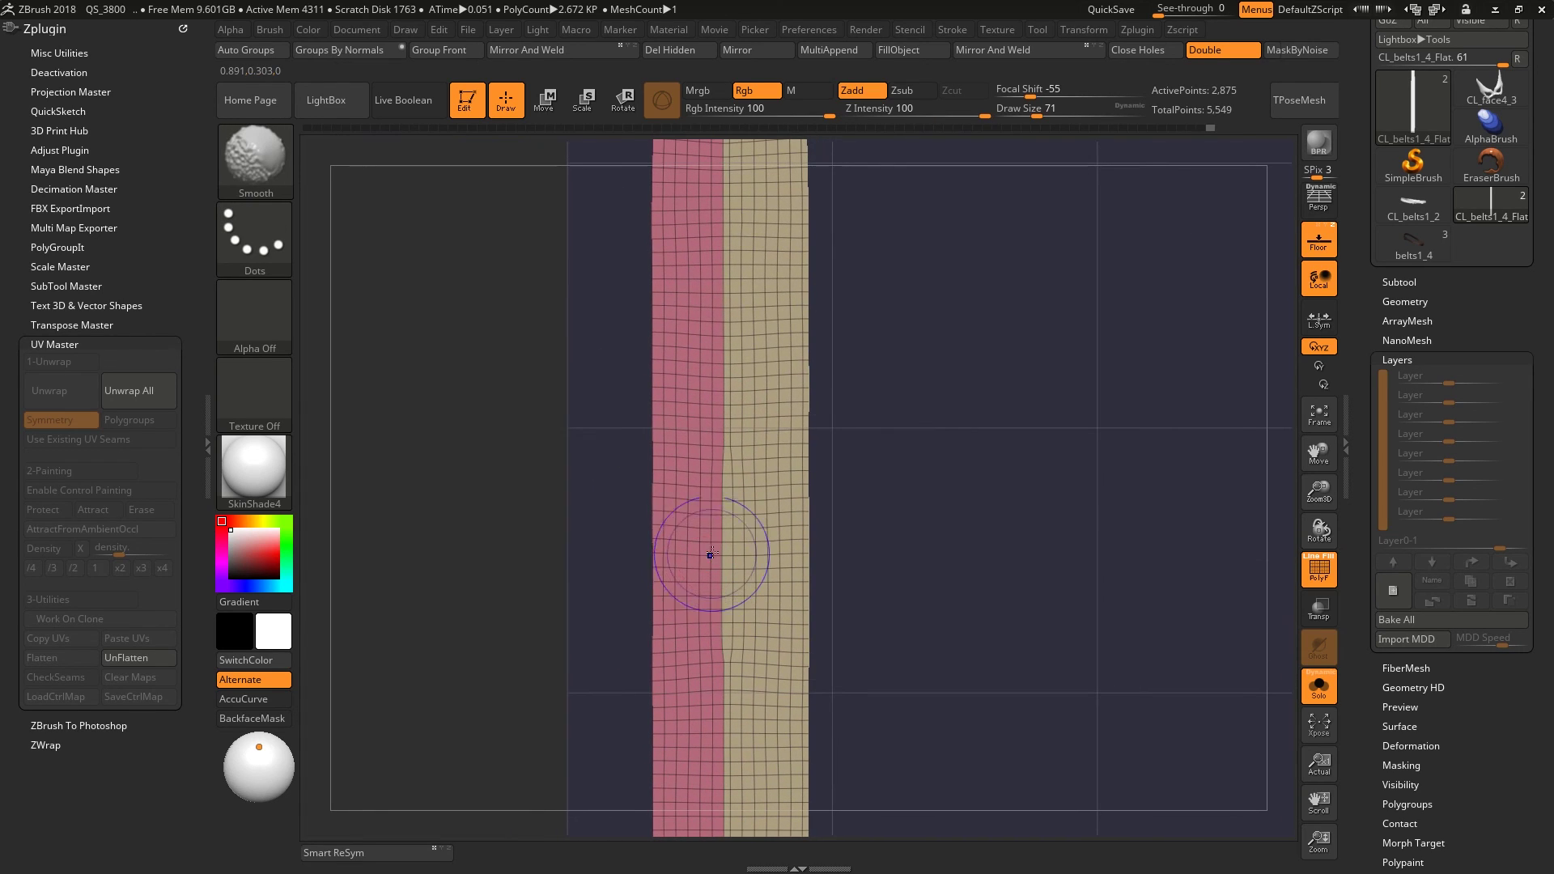
- Smooth the UV island up to its upper end and undo the last smoothing stroke
{"action": "left_click_drag", "start_coordinate": [712, 555], "coordinate": [733, 163], "text": "shift"}
{"action": "right_click_drag", "start_coordinate": [737, 289], "coordinate": [736, 695], "text": "alt"}
{"action": "left_click_drag", "start_coordinate": [735, 700], "coordinate": [732, 167], "text": "shift"}
{"action": "right_click_drag", "start_coordinate": [739, 334], "coordinate": [724, 694], "text": "alt"}
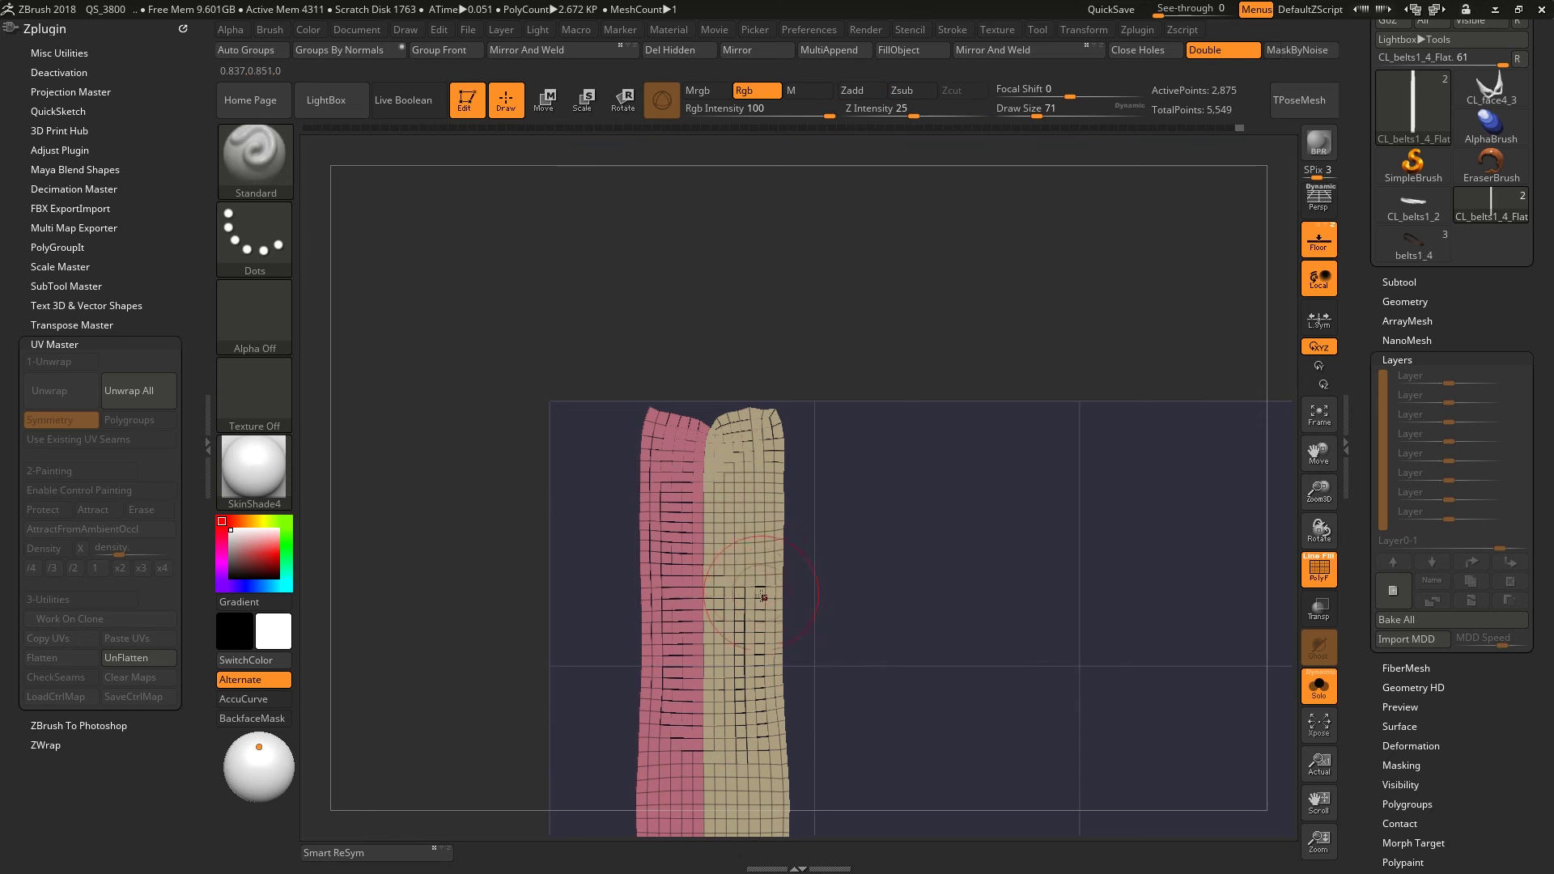
{"action": "key", "text": "ctrl+z"}
- Smooth the UV island down toward its lower end and check its outline with the polyframe off
{"action": "right_click_drag", "start_coordinate": [843, 569], "coordinate": [874, 280], "text": "alt"}
{"action": "mouse_move", "coordinate": [784, 333]}
{"action": "left_mouse_down", "text": "shift"}
{"action": "mouse_move", "coordinate": [760, 570]}
{"action": "mouse_move", "coordinate": [765, 781]}
{"action": "left_mouse_up", "text": "shift"}
{"action": "mouse_move", "coordinate": [864, 616]}
{"action": "right_mouse_down", "text": "alt"}
{"action": "mouse_move", "coordinate": [875, 554]}
{"action": "mouse_move", "coordinate": [977, 581]}
{"action": "right_mouse_up", "text": "alt"}
{"action": "left_click_drag", "start_coordinate": [879, 474], "coordinate": [886, 809], "text": "shift"}
{"action": "mouse_move", "coordinate": [1021, 551]}
{"action": "right_mouse_down", "text": "alt"}
{"action": "mouse_move", "coordinate": [968, 454]}
{"action": "mouse_move", "coordinate": [976, 388]}
{"action": "right_mouse_up", "text": "alt"}
{"action": "right_click_drag", "start_coordinate": [976, 389], "coordinate": [903, 486], "text": "ctrl"}
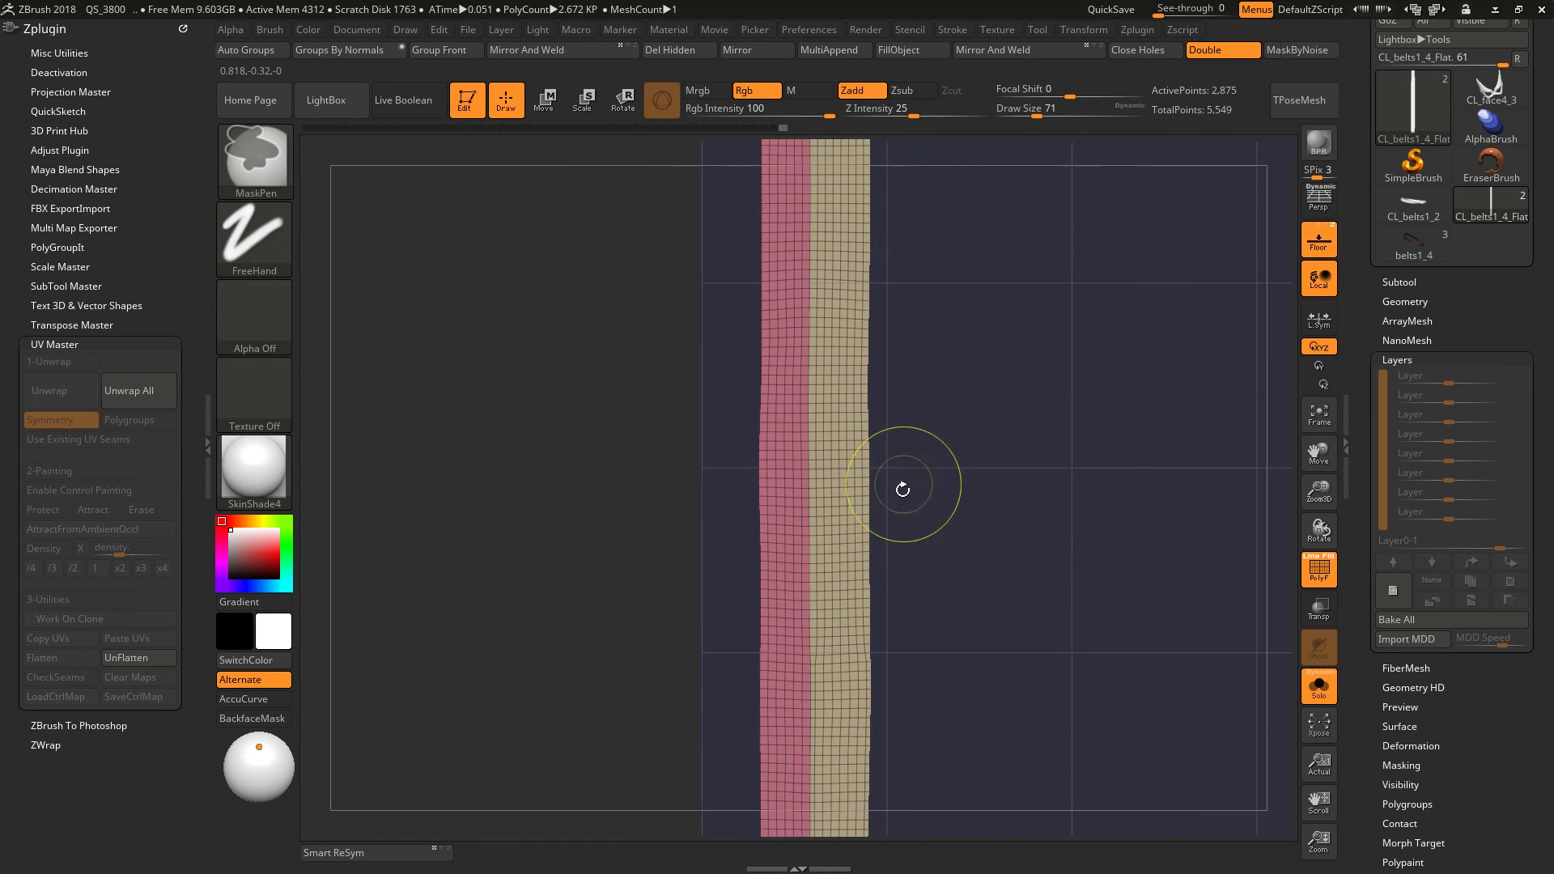
{"action": "left_click_drag", "start_coordinate": [819, 643], "coordinate": [822, 773], "text": "shift"}
{"action": "right_click_drag", "start_coordinate": [884, 503], "coordinate": [901, 367], "text": "alt"}
{"action": "left_click_drag", "start_coordinate": [817, 530], "coordinate": [812, 628], "text": "shift"}
{"action": "key", "text": "shift+f"}
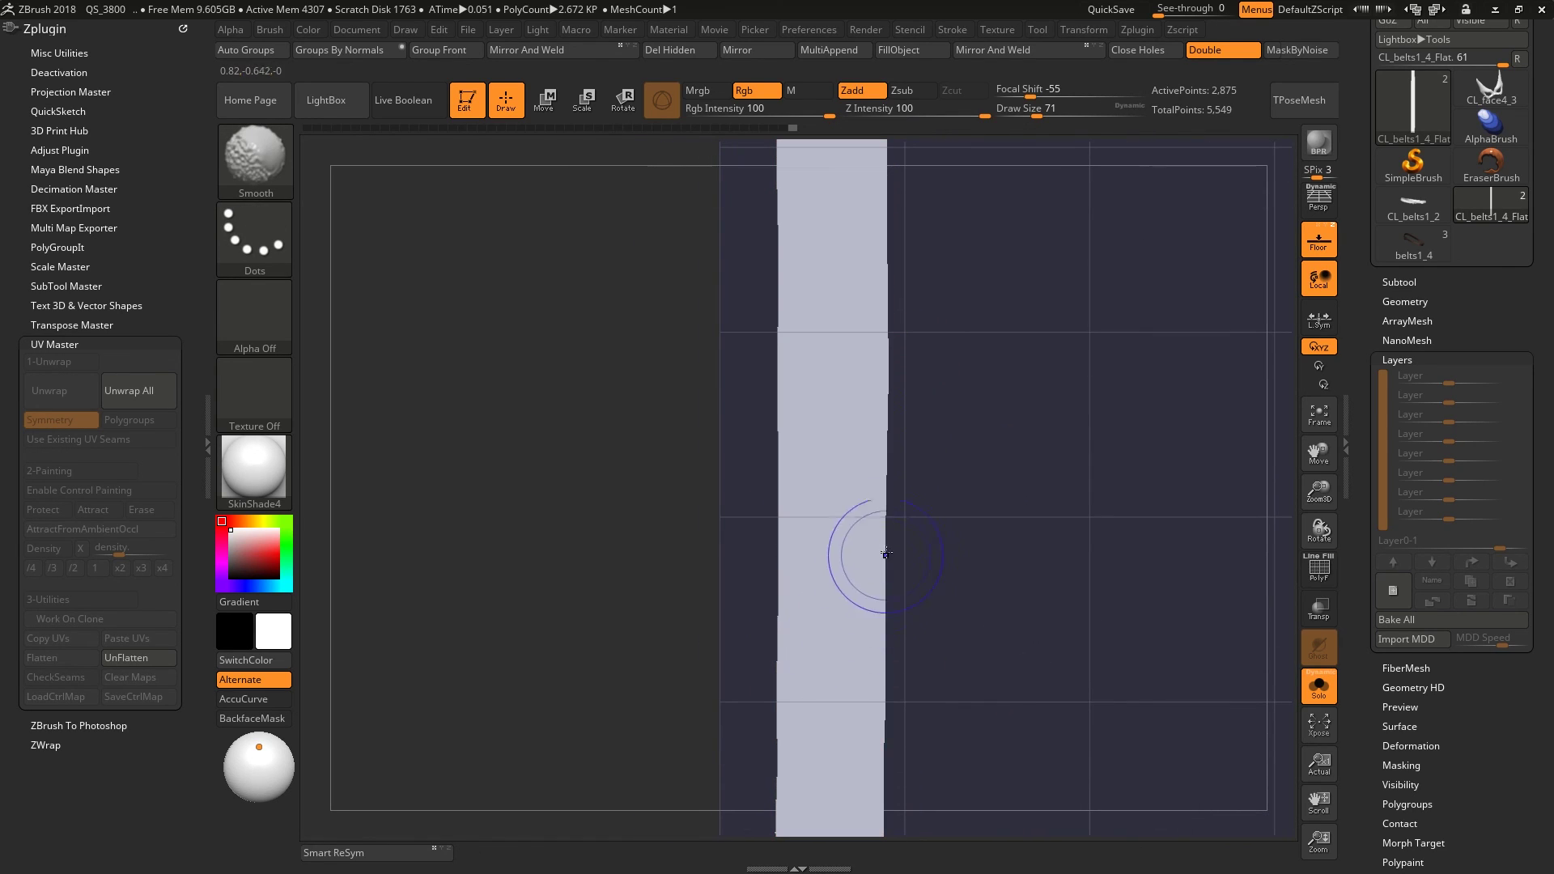
{"action": "mouse_move", "coordinate": [885, 553]}
{"action": "right_mouse_down", "text": "ctrl"}
{"action": "mouse_move", "coordinate": [898, 504]}
{"action": "mouse_move", "coordinate": [689, 488]}
{"action": "mouse_move", "coordinate": [833, 517]}
{"action": "right_mouse_up", "text": "ctrl"}
{"action": "key", "text": "shift+f"}
- Try smoothing the UV island's lower end, undo the stroke and unflatten the layout back into the 3D belt
{"action": "right_click_drag", "start_coordinate": [833, 518], "coordinate": [732, 388], "text": "alt"}
{"action": "right_click_drag", "start_coordinate": [733, 388], "coordinate": [789, 412], "text": "ctrl"}
{"action": "left_click_drag", "start_coordinate": [778, 467], "coordinate": [779, 573], "text": "shift"}
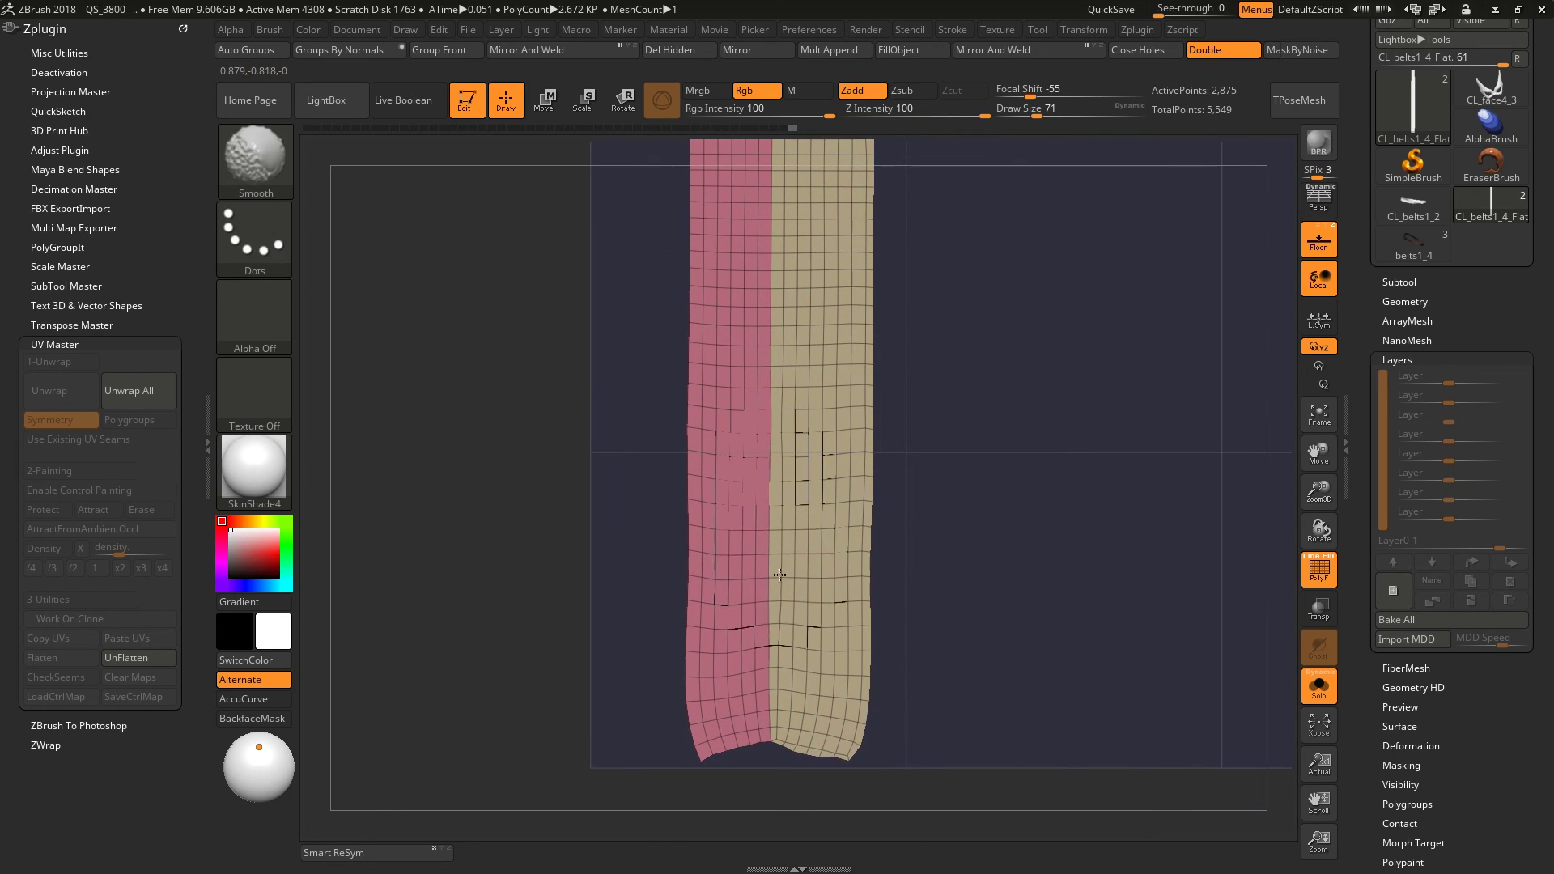
{"action": "key", "text": "ctrl+z"}
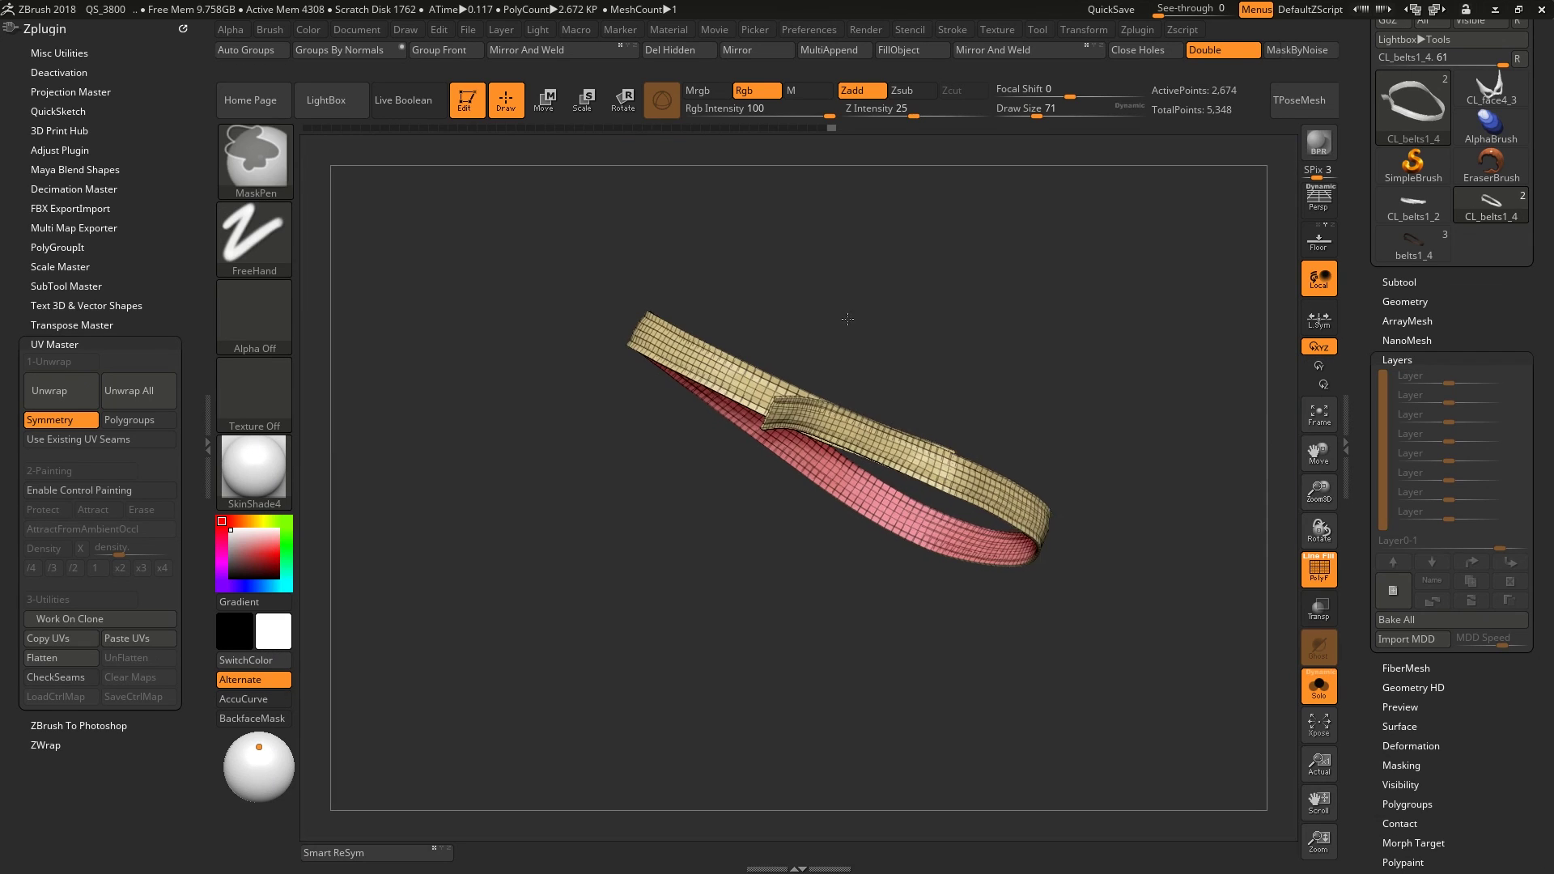
{"action": "right_click_drag", "start_coordinate": [842, 319], "coordinate": [987, 333], "text": "ctrl"}
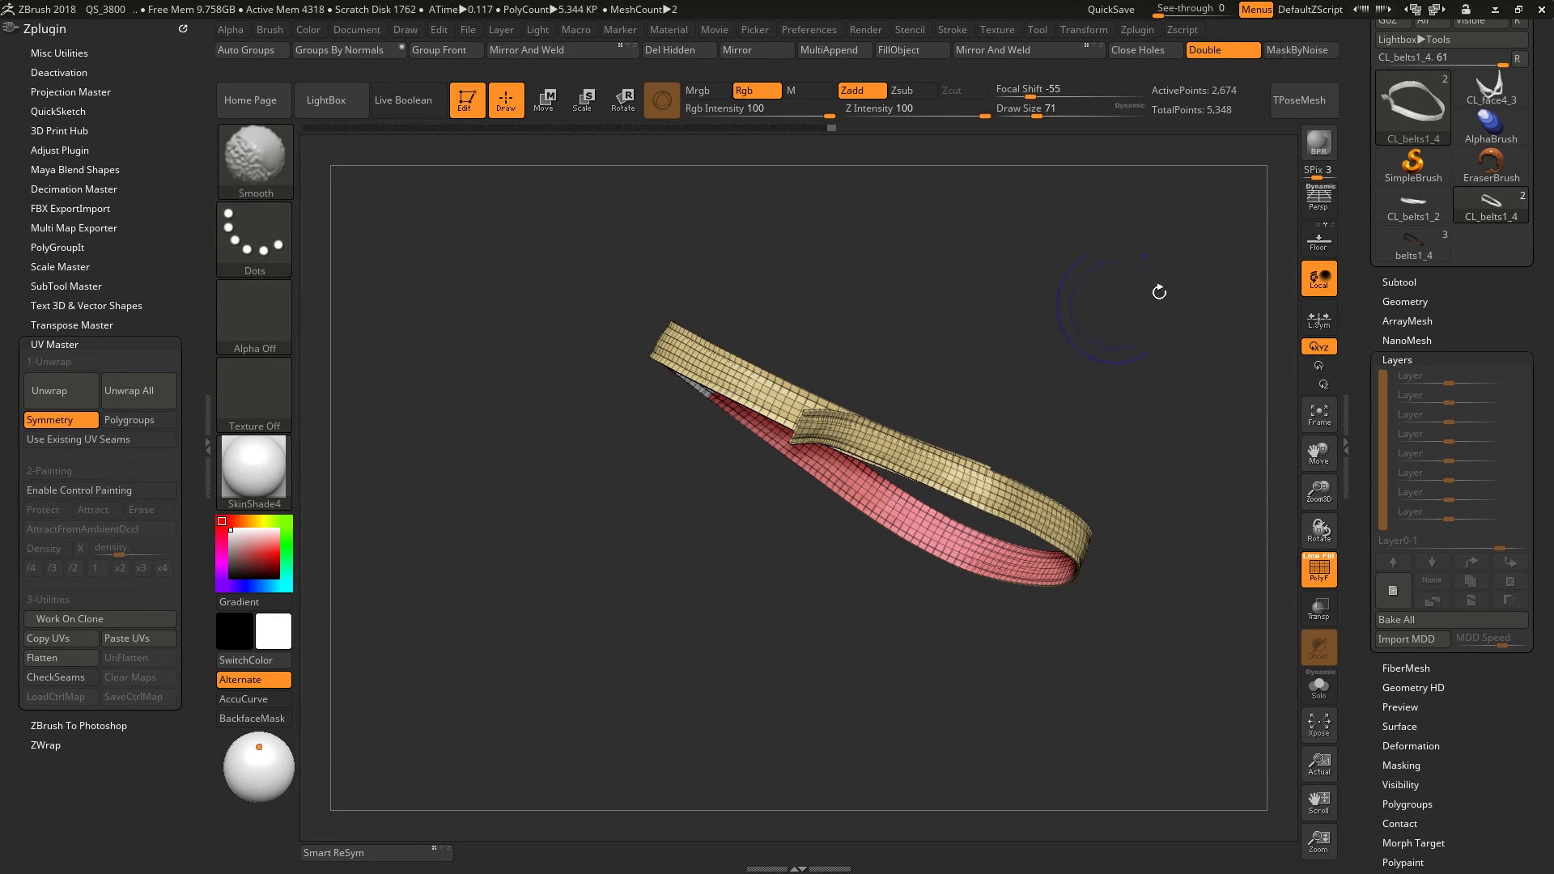
- Look at the belts1_4 and CL_belts1_2 tools and open the subtool list
{"action": "left_click", "coordinate": [1414, 249]}
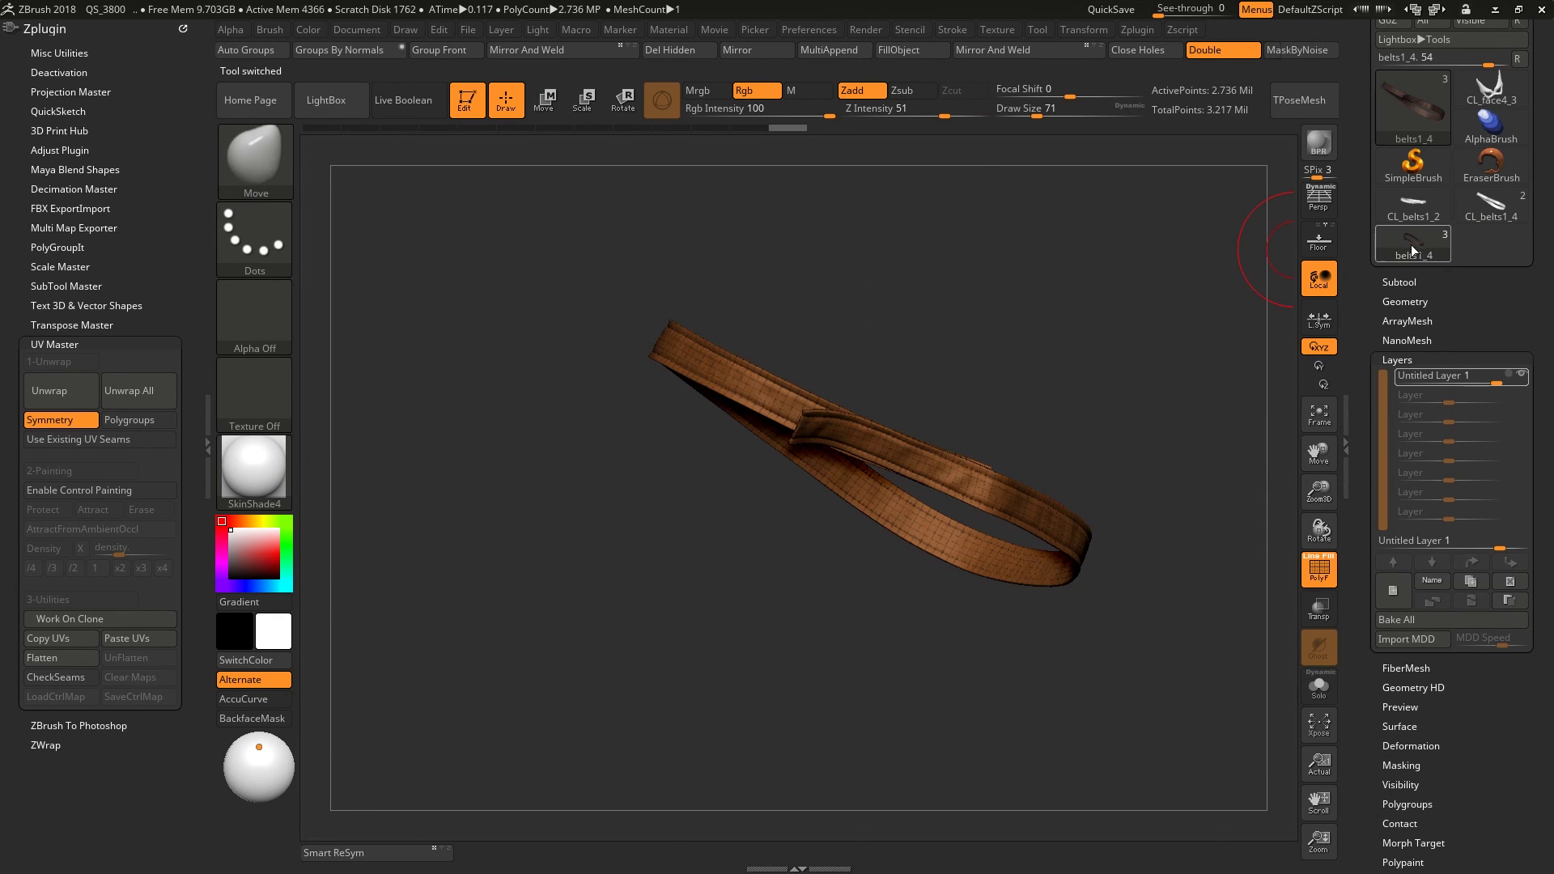
{"action": "left_click", "coordinate": [1389, 210]}
{"action": "left_click", "coordinate": [1427, 282]}
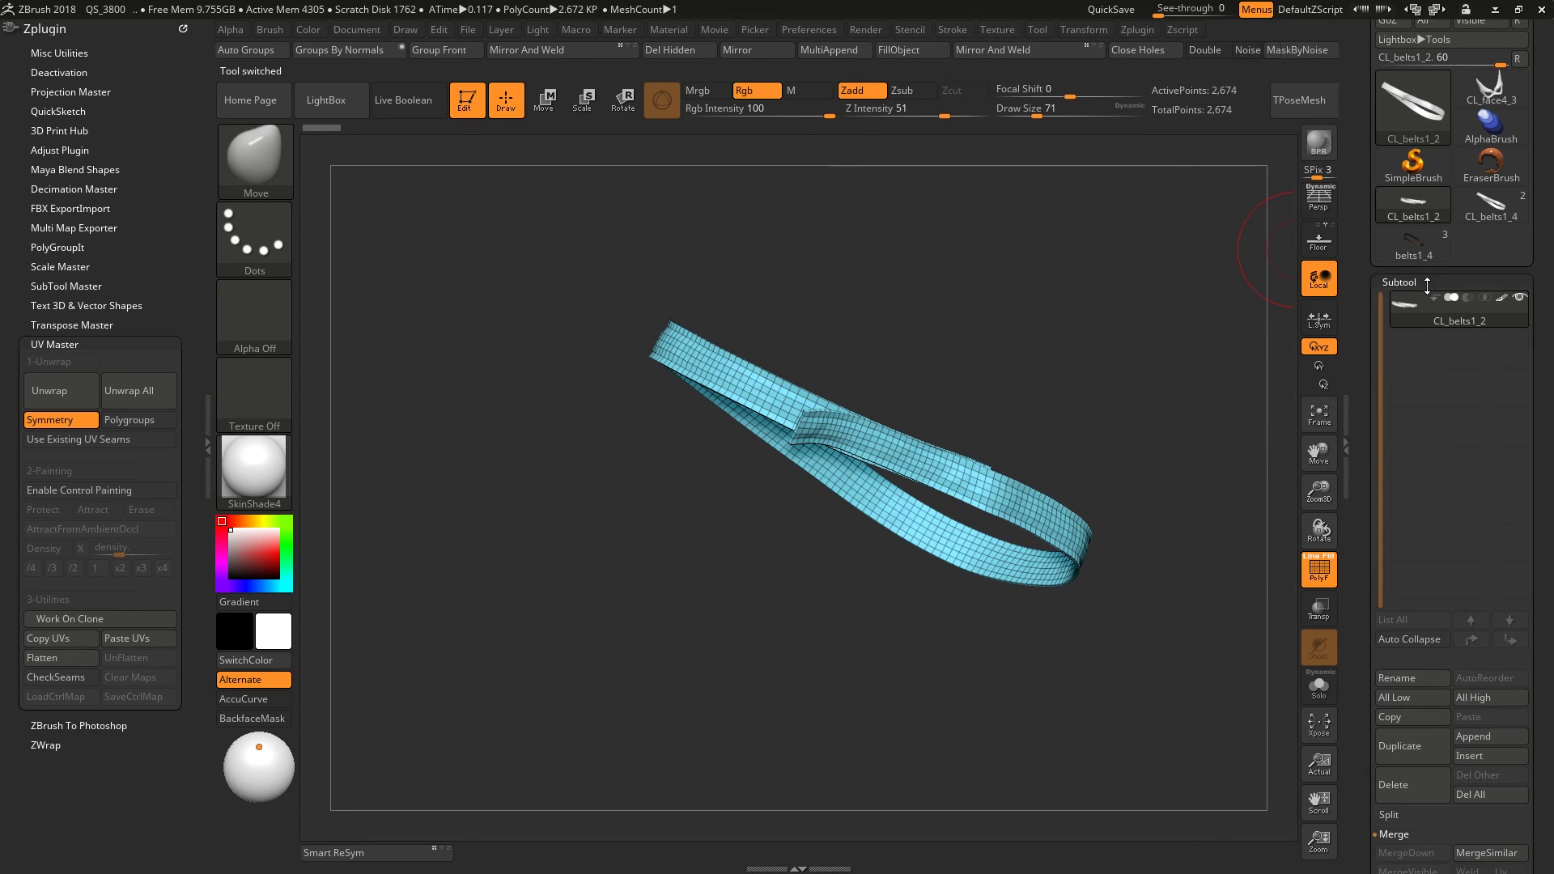
- Switch back to the CL_belts1_4 clone and flatten its UVs
{"action": "left_click", "coordinate": [1496, 222]}
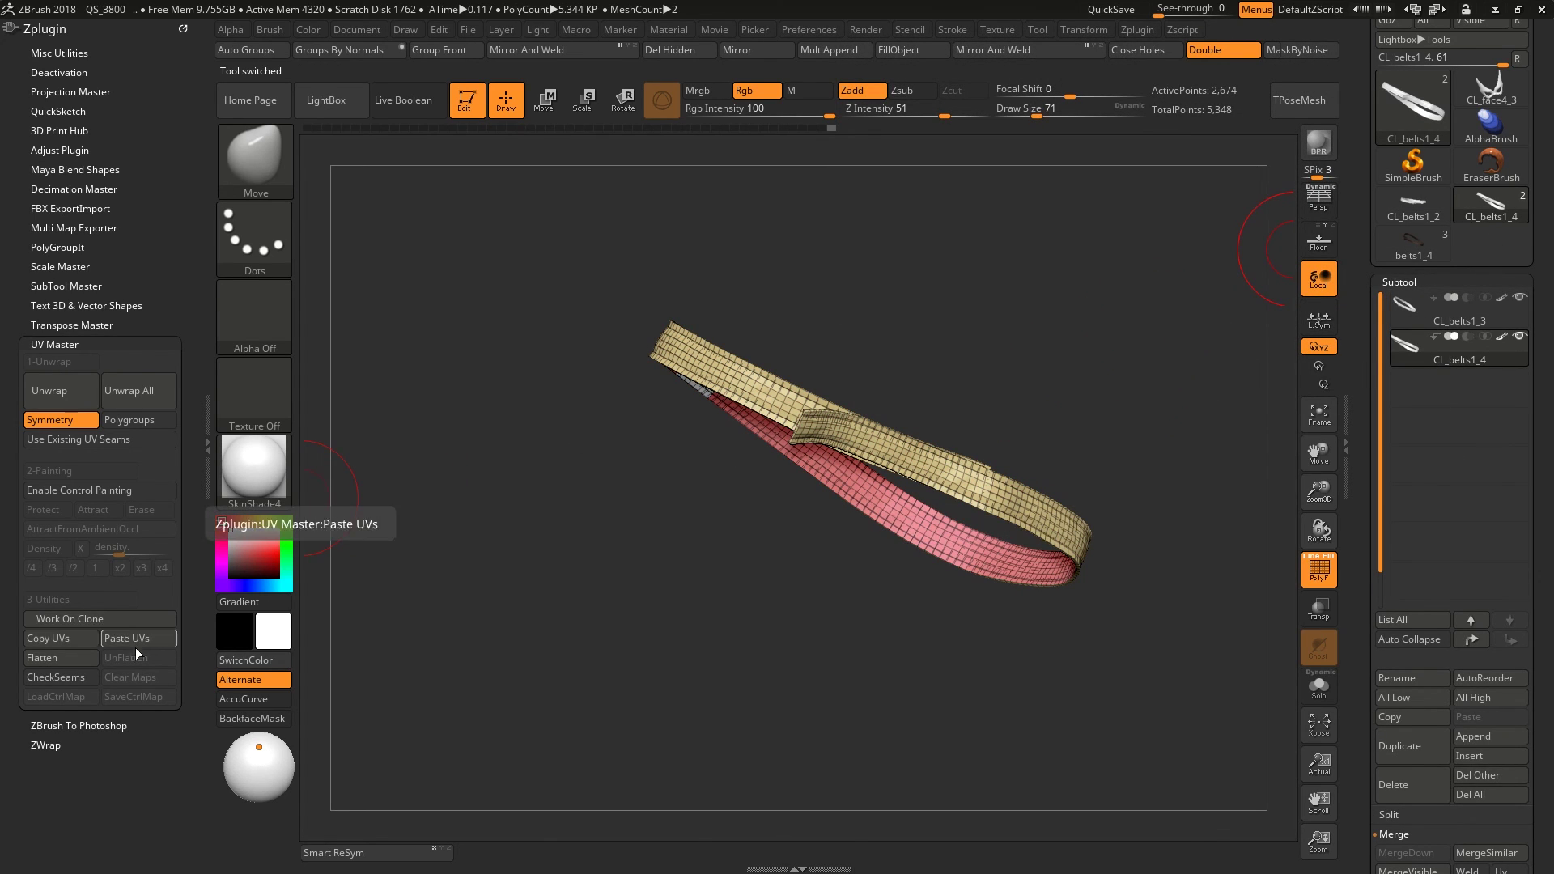
{"action": "left_click", "coordinate": [48, 657]}
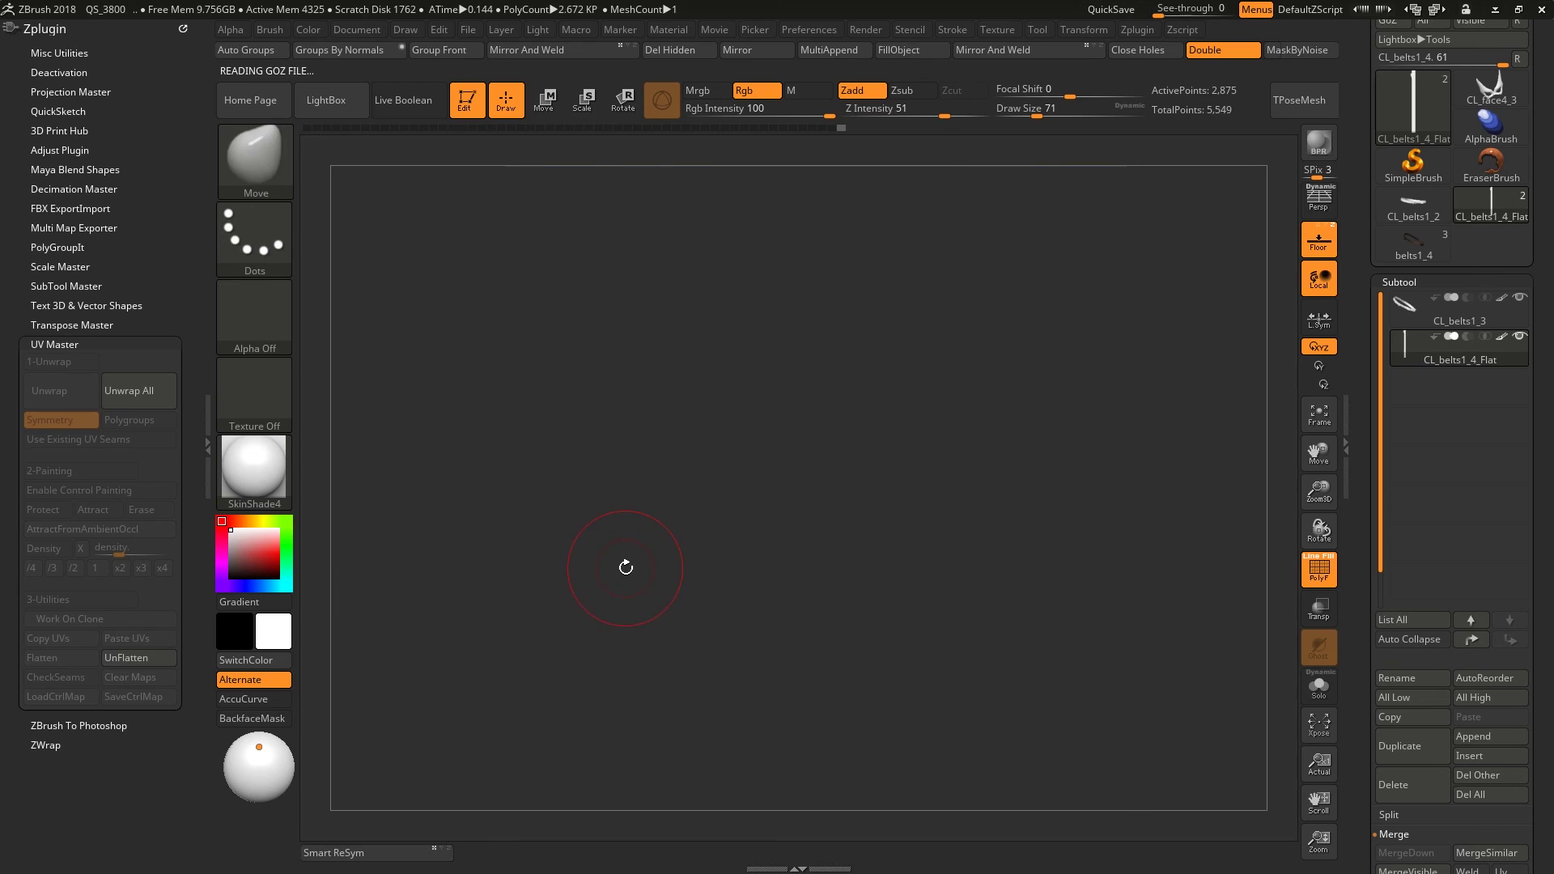
{"action": "key", "text": "ctrl"}
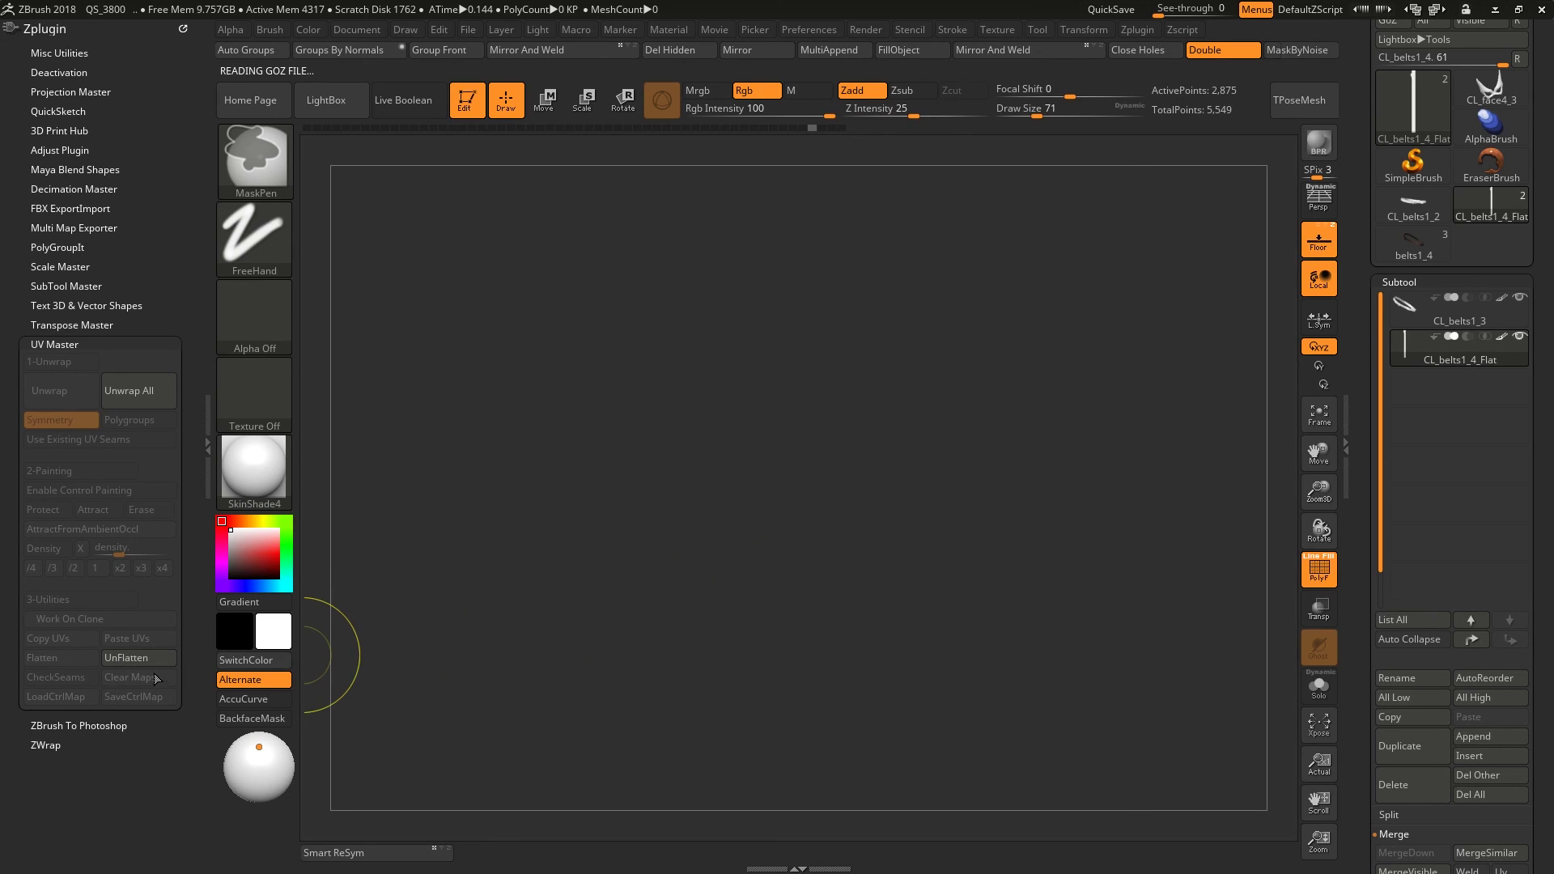